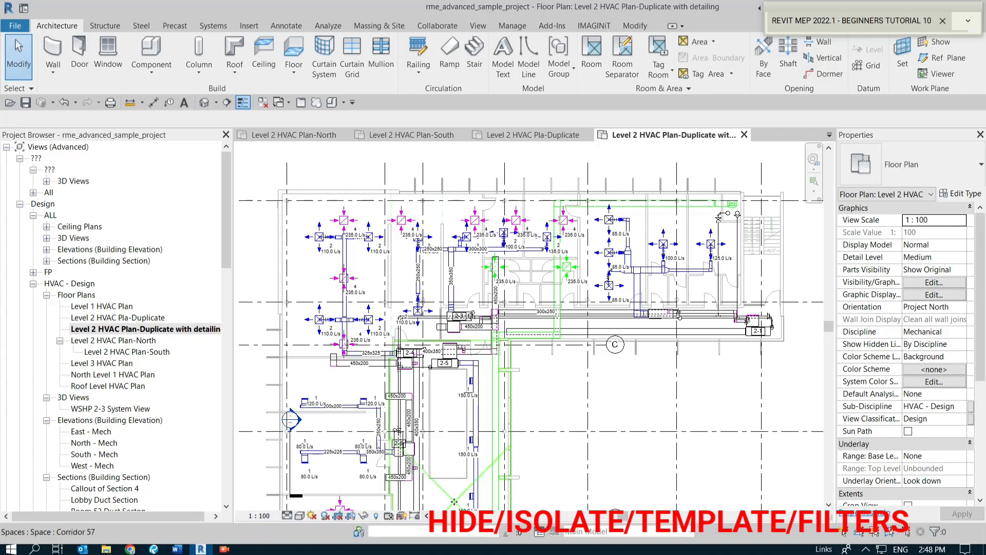
{"action": "left_click", "coordinate": [366, 518]}
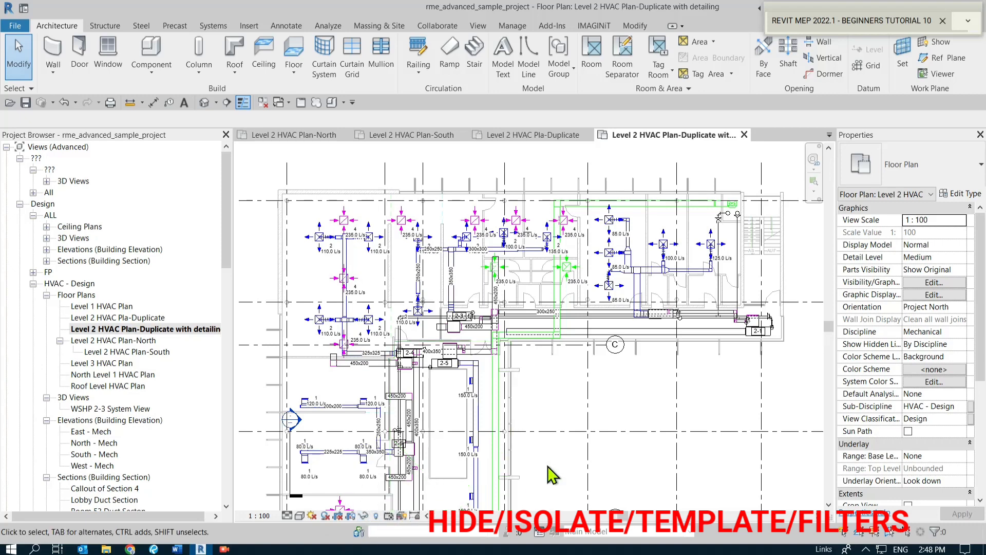
{"action": "left_click", "coordinate": [75, 238]}
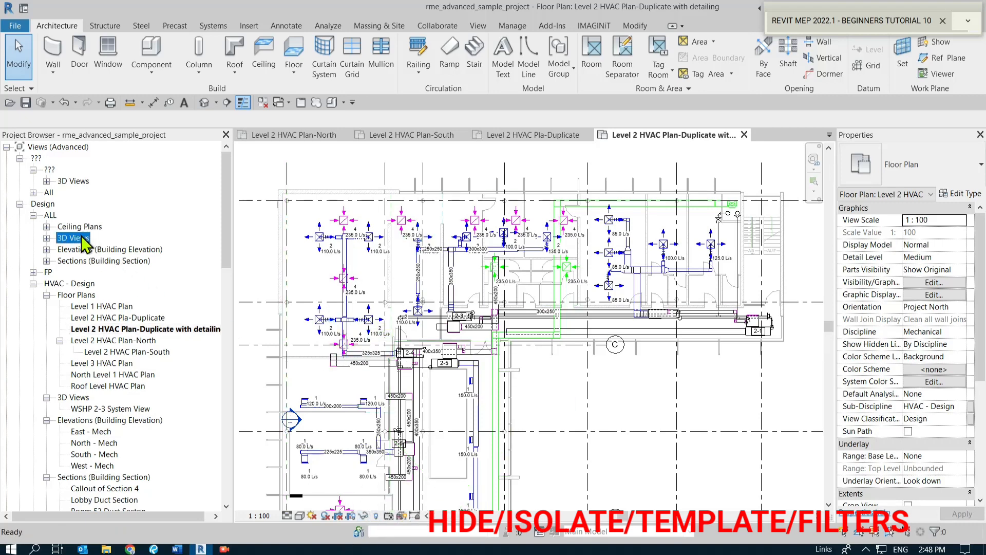
{"action": "left_click", "coordinate": [78, 295]}
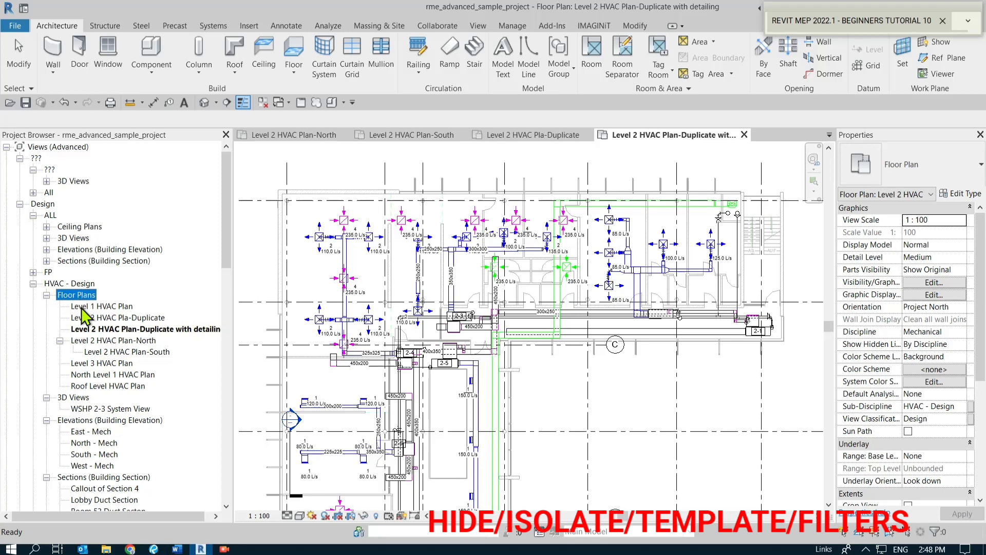
{"action": "left_click", "coordinate": [90, 420]}
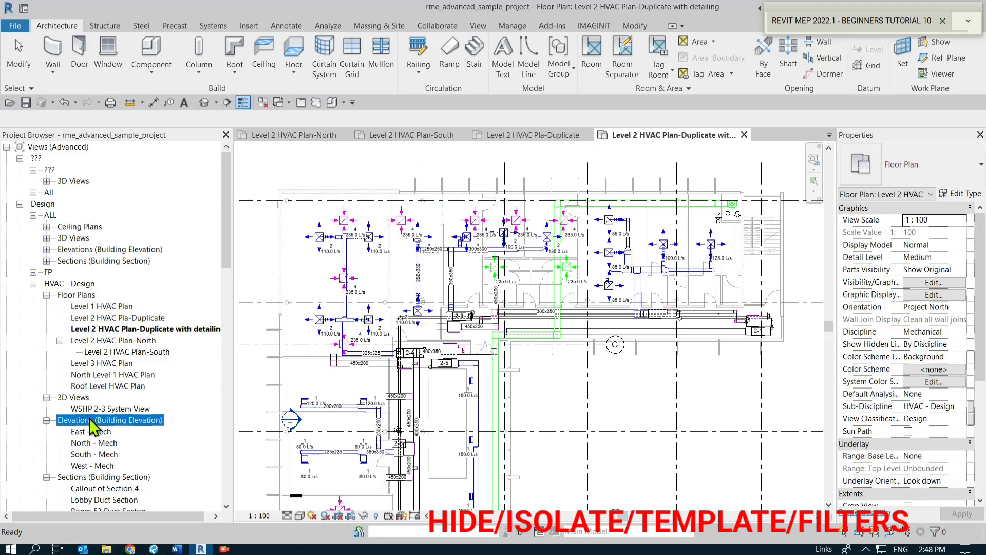
{"action": "left_click", "coordinate": [98, 478]}
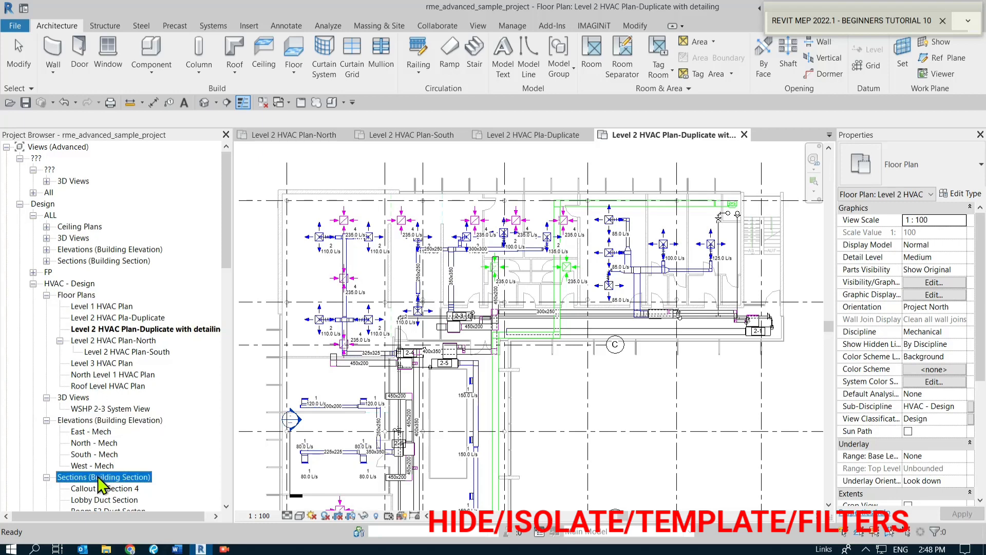
{"action": "left_click", "coordinate": [556, 456]}
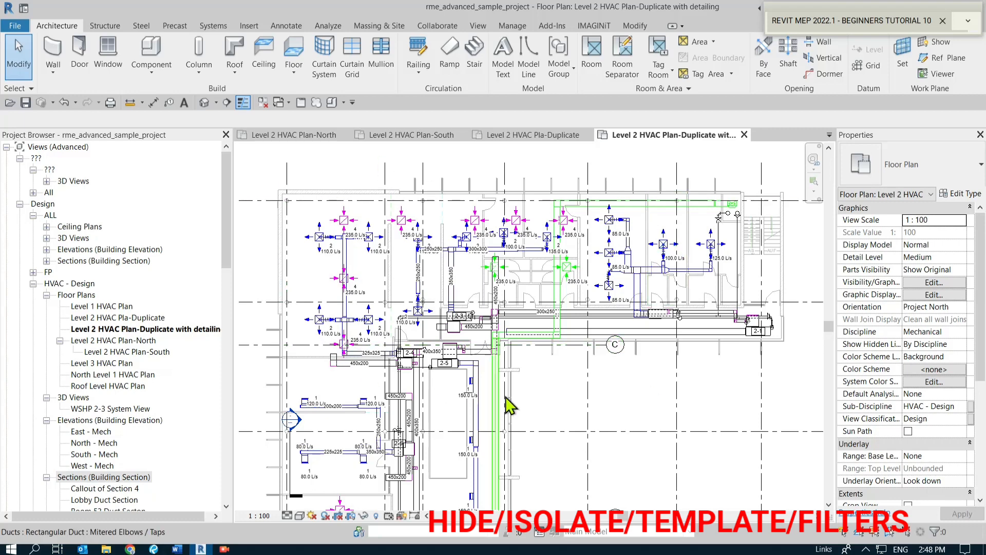
Open the default 3D view of the building and close all other open views.
{"action": "left_click", "coordinate": [71, 238]}
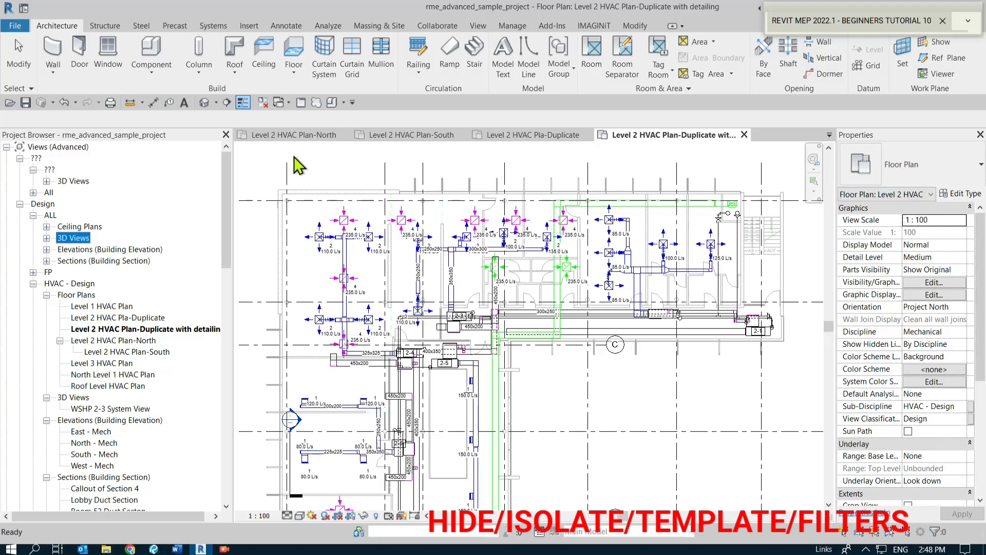
{"action": "left_click", "coordinate": [205, 107]}
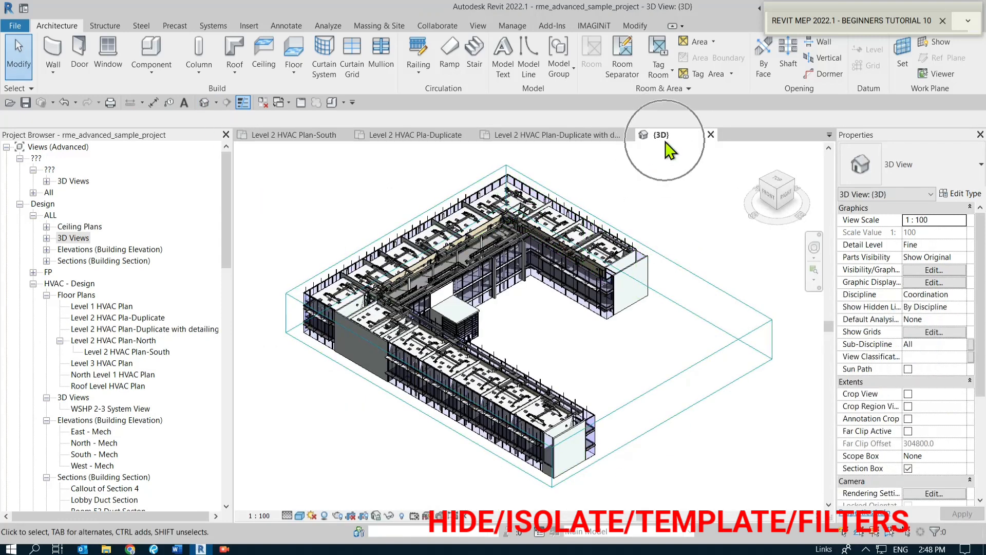
{"action": "left_click", "coordinate": [266, 107]}
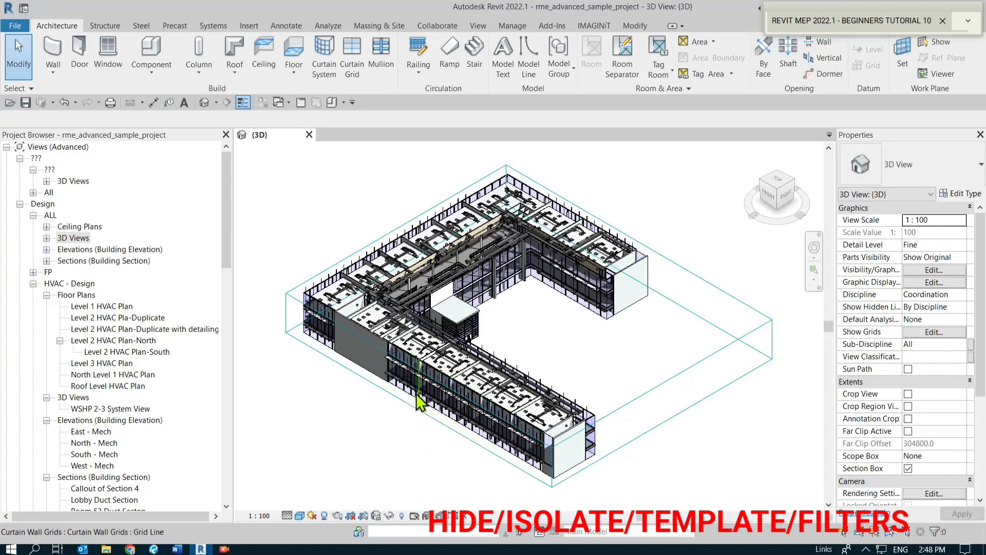
Temporarily isolate the Ducts category in the 3D view, based on a 225x225 rectangular duct above the front wing's ceiling.
{"action": "scroll", "coordinate": [529, 410], "scroll_direction": "up", "scroll_amount": 5}
{"action": "scroll", "coordinate": [520, 412], "scroll_direction": "up", "scroll_amount": 4}
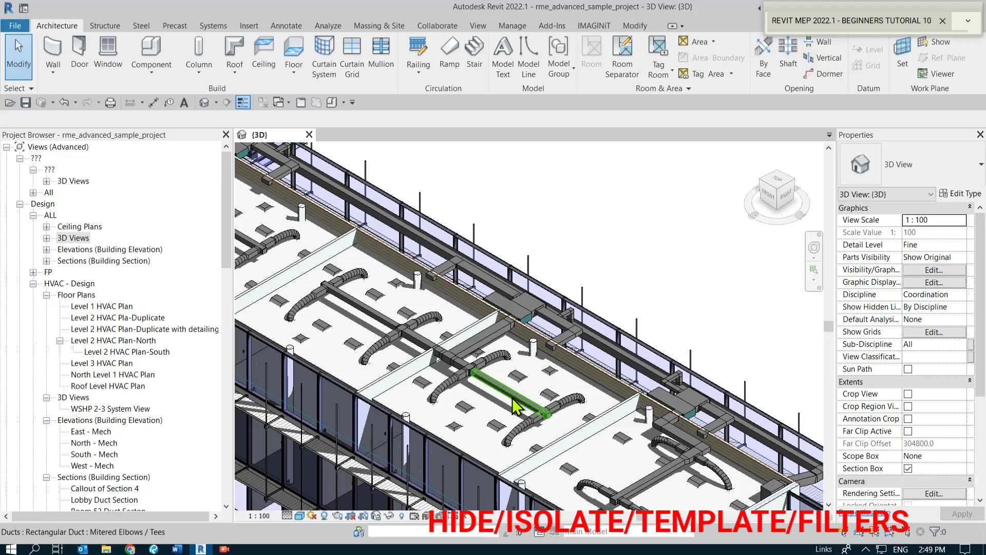
{"action": "left_click", "coordinate": [513, 398]}
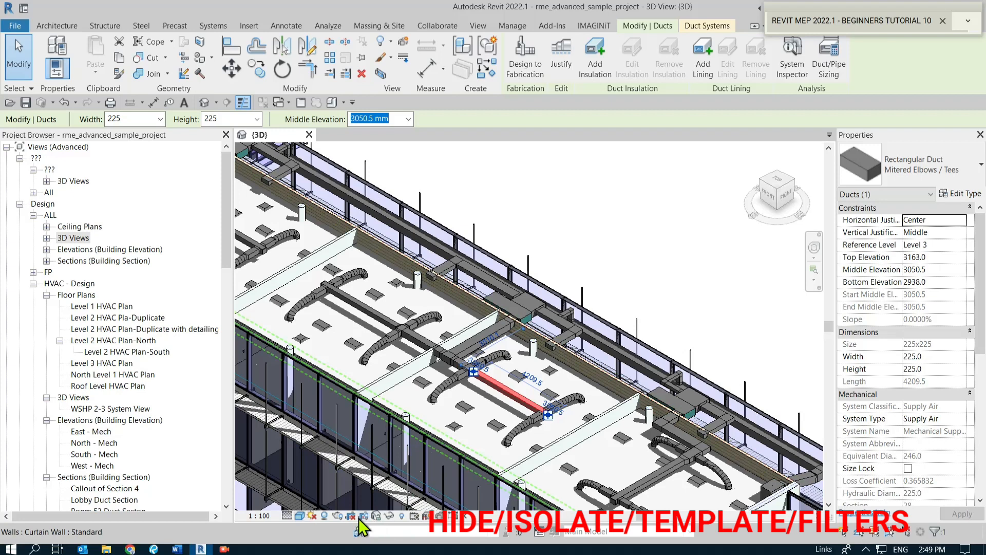
{"action": "left_click", "coordinate": [389, 516]}
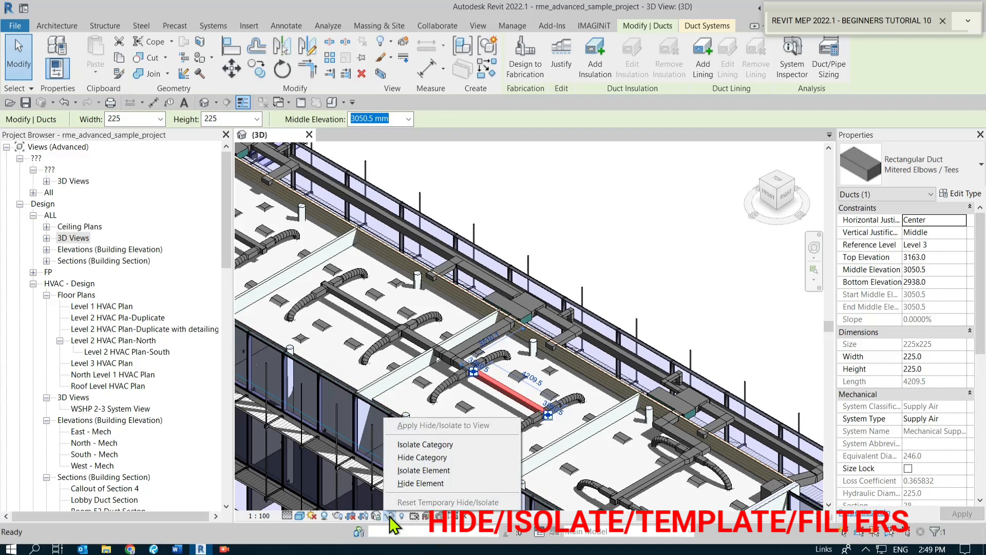
{"action": "left_click", "coordinate": [427, 445]}
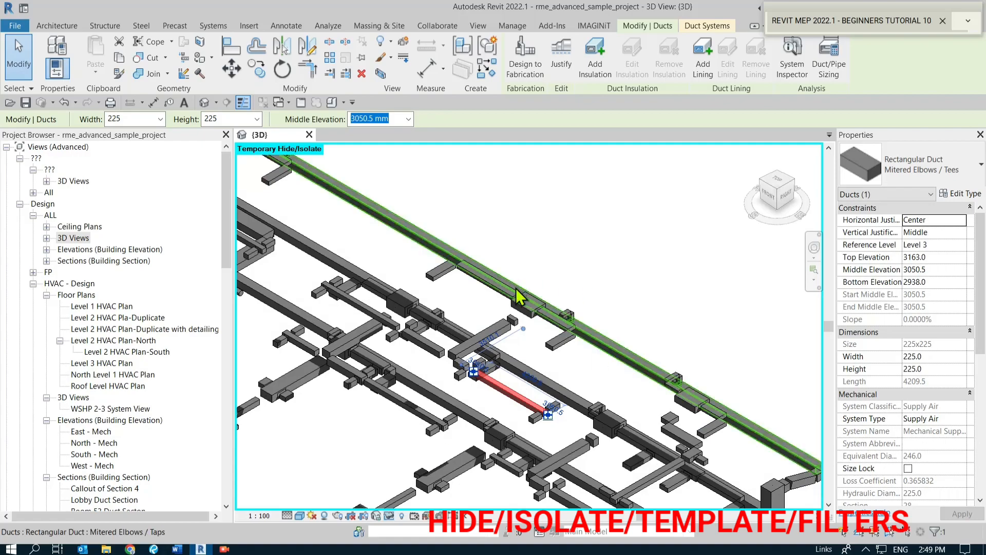
Examine the isolated duct network in 3D, both as a whole and around the selected duct.
{"action": "scroll", "coordinate": [509, 422], "scroll_direction": "down", "scroll_amount": 3}
{"action": "scroll", "coordinate": [465, 283], "scroll_direction": "up", "scroll_amount": 4}
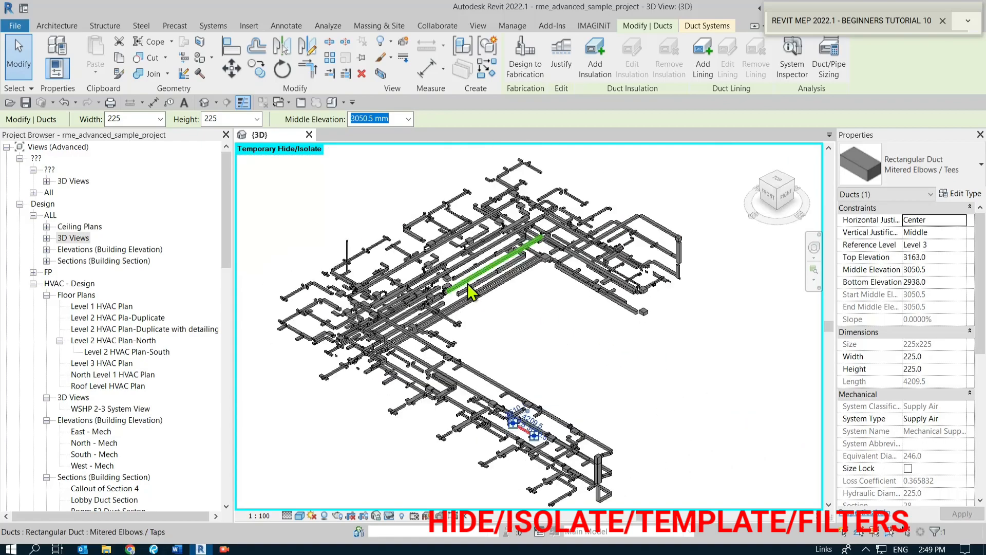
{"action": "scroll", "coordinate": [457, 341], "scroll_direction": "down", "scroll_amount": 3}
{"action": "scroll", "coordinate": [501, 419], "scroll_direction": "up", "scroll_amount": 5}
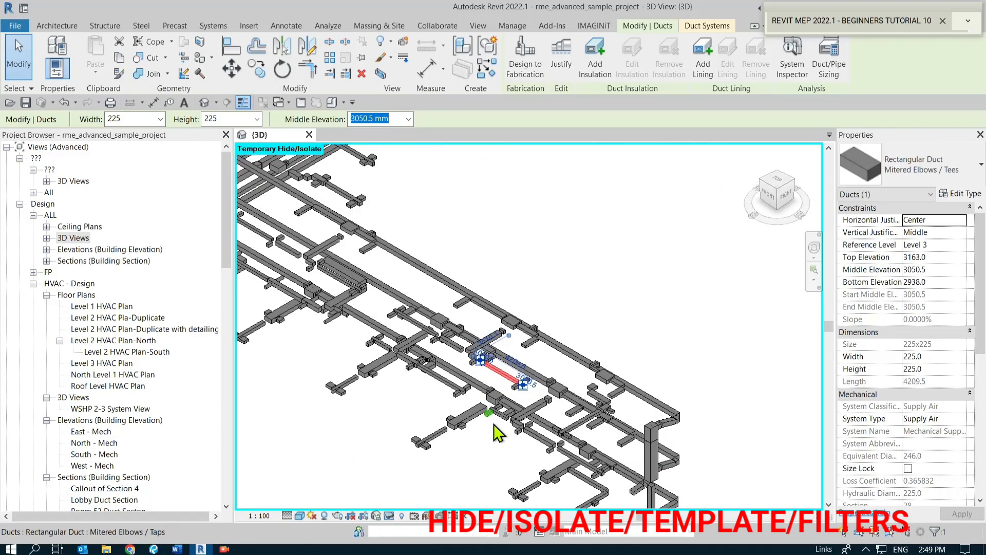
{"action": "middle_click_drag", "start_coordinate": [589, 312], "coordinate": [587, 316]}
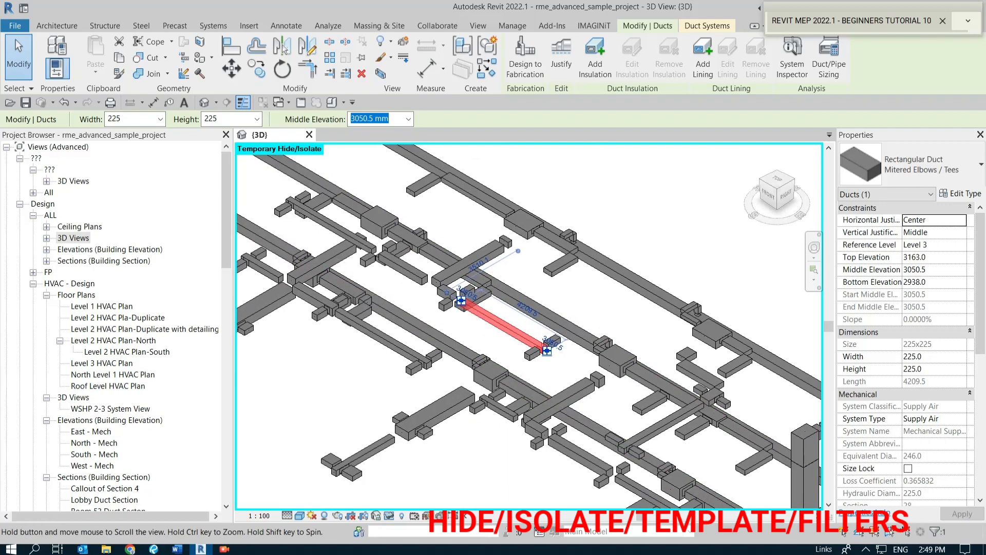
{"action": "scroll", "coordinate": [588, 317], "scroll_direction": "down", "scroll_amount": 6}
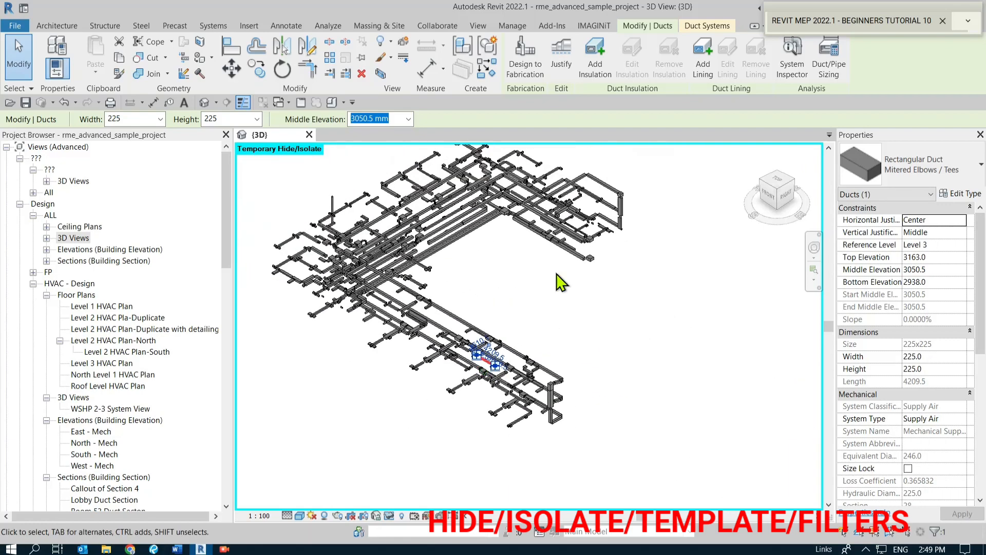
{"action": "scroll", "coordinate": [411, 344], "scroll_direction": "up", "scroll_amount": 4}
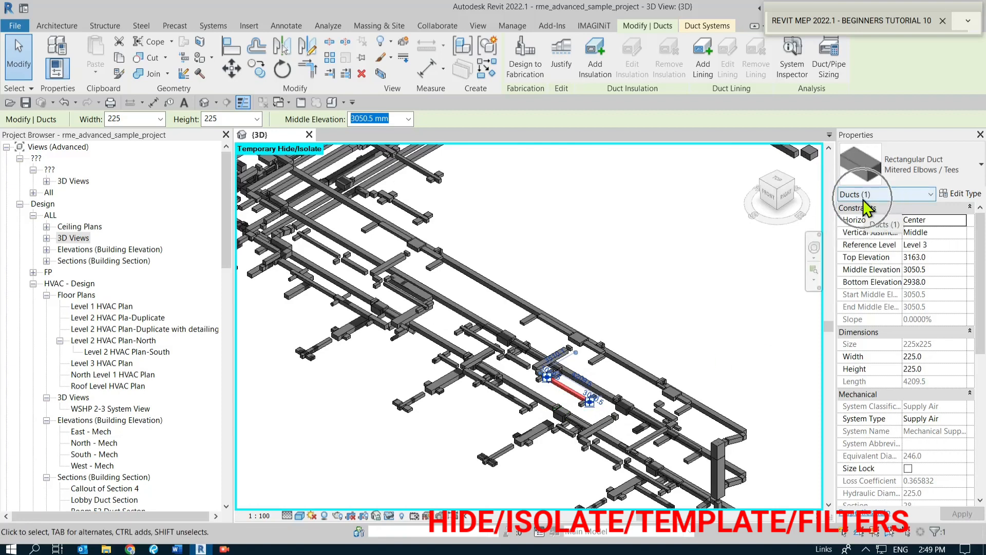
{"action": "scroll", "coordinate": [593, 451], "scroll_direction": "up", "scroll_amount": 2}
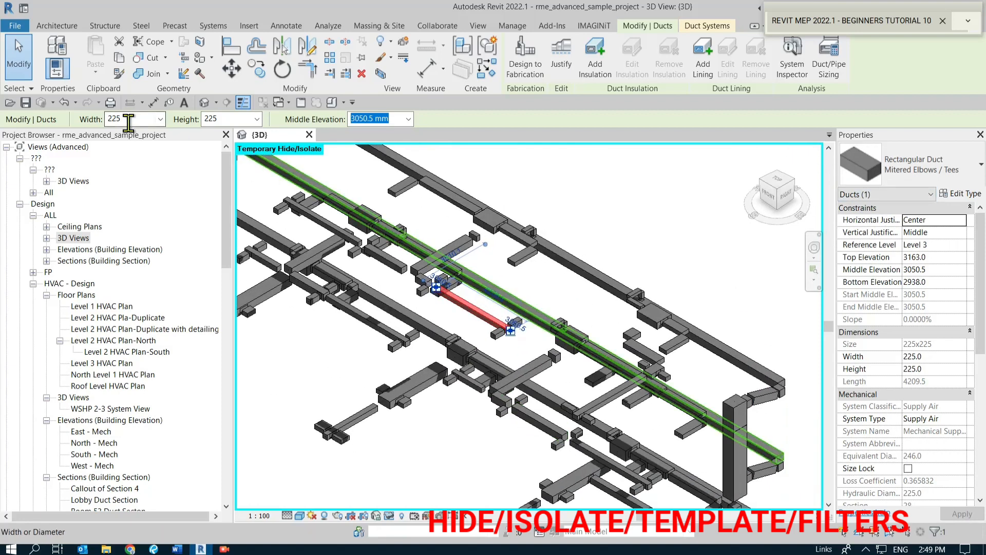
Inspect the properties of the short wide branch duct and the boxy duct segment beside it on the main run.
{"action": "left_click", "coordinate": [451, 432]}
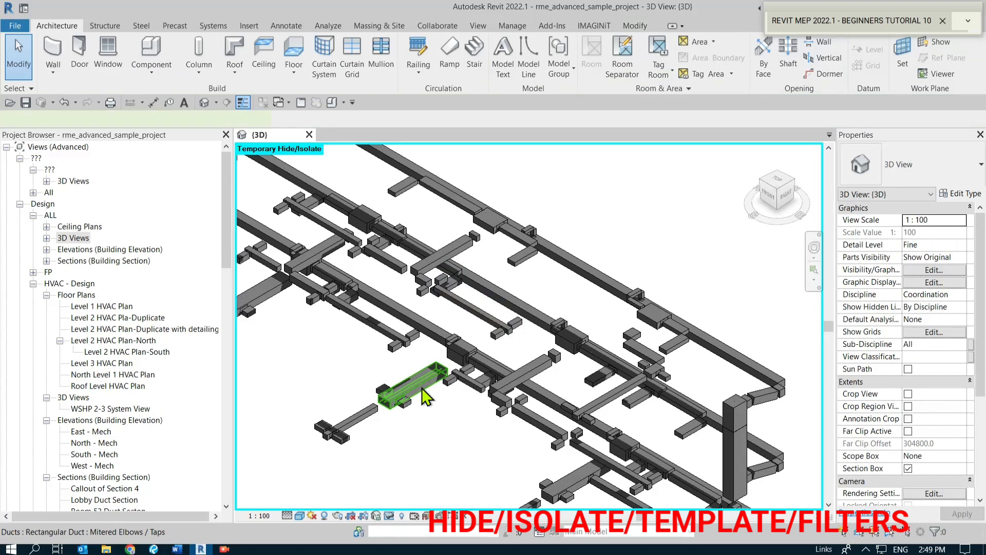
{"action": "left_click", "coordinate": [425, 396]}
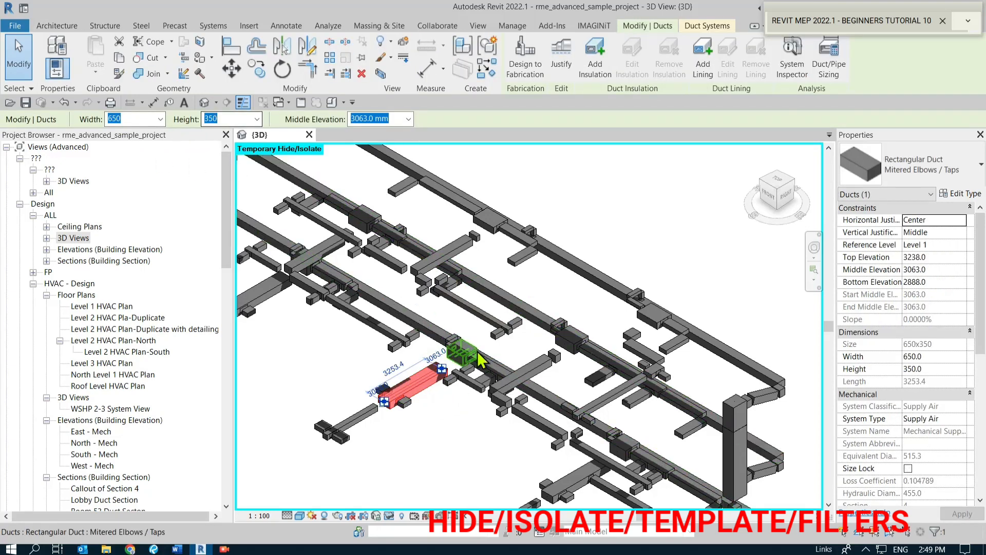
{"action": "scroll", "coordinate": [429, 375], "scroll_direction": "up", "scroll_amount": 2}
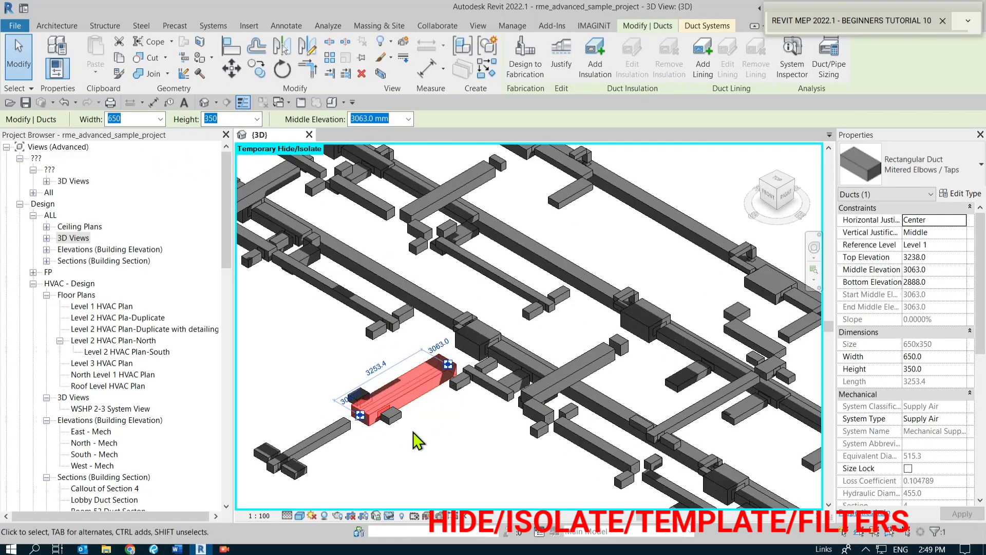
{"action": "scroll", "coordinate": [419, 441], "scroll_direction": "up", "scroll_amount": 2}
{"action": "left_click", "coordinate": [502, 335]}
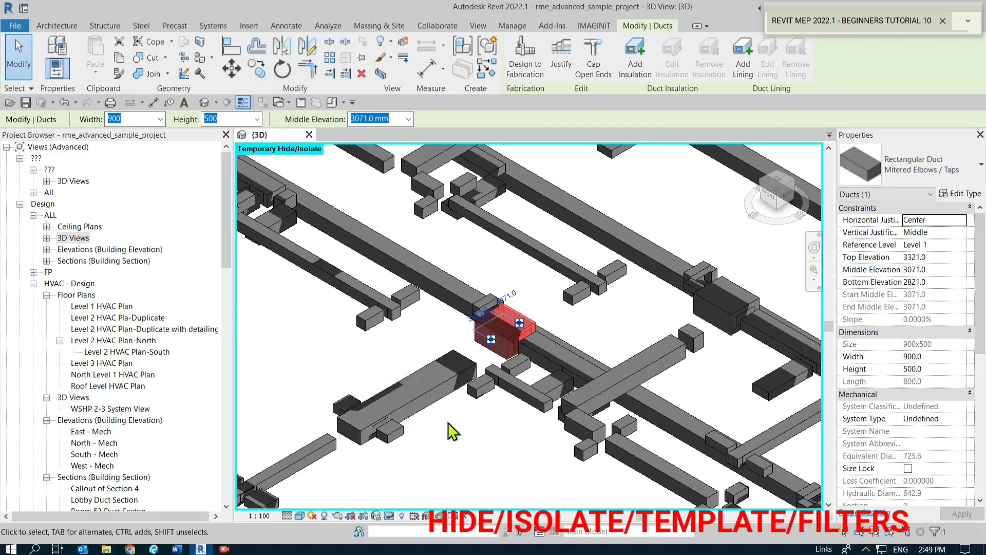
Reset the temporary hide/isolate so the 3D view shows the full model.
{"action": "key", "text": "Escape"}
{"action": "left_click", "coordinate": [390, 516]}
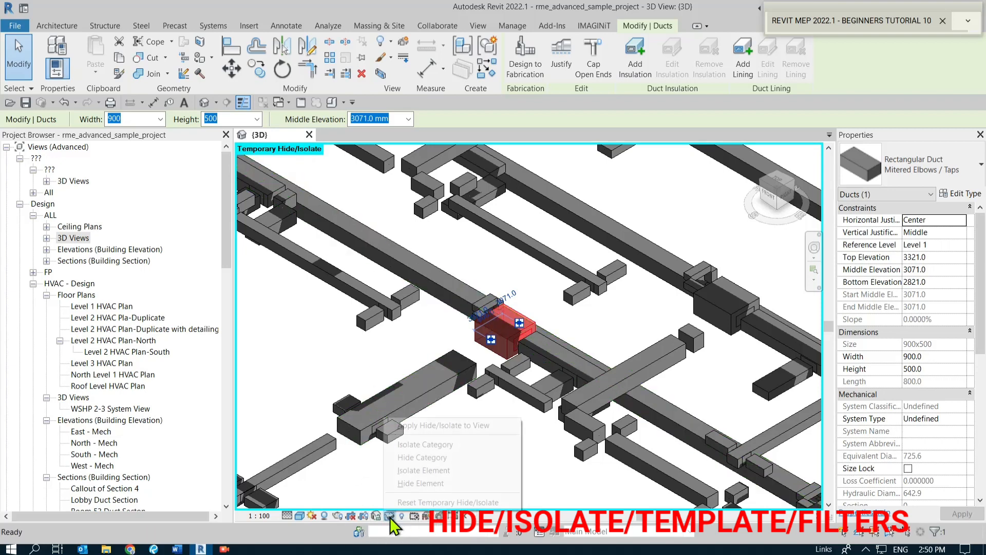
{"action": "left_click", "coordinate": [432, 503]}
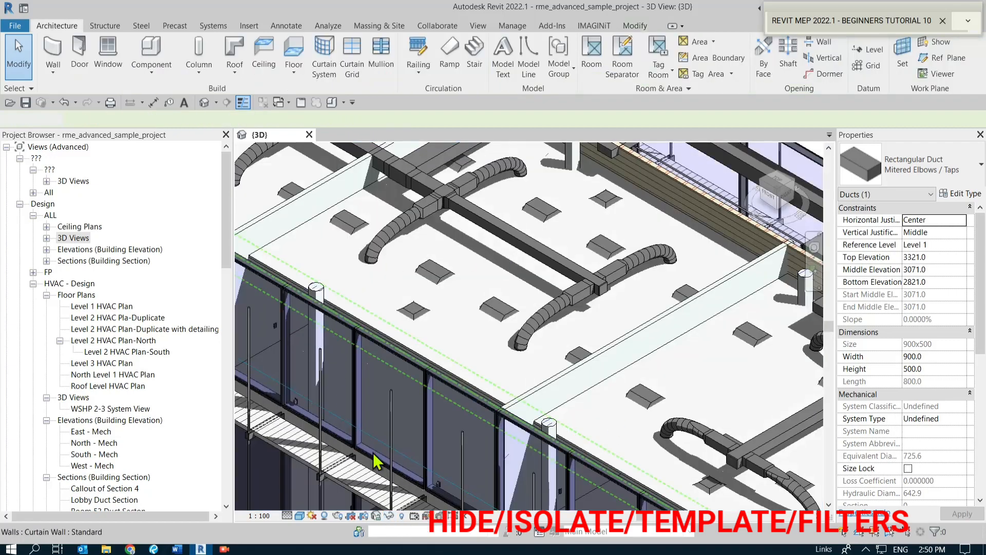
Temporarily isolate only the single horizontal M_WSHP mechanical equipment unit beside the corridor ductwork in the 3D view.
{"action": "scroll", "coordinate": [470, 399], "scroll_direction": "down", "scroll_amount": 4}
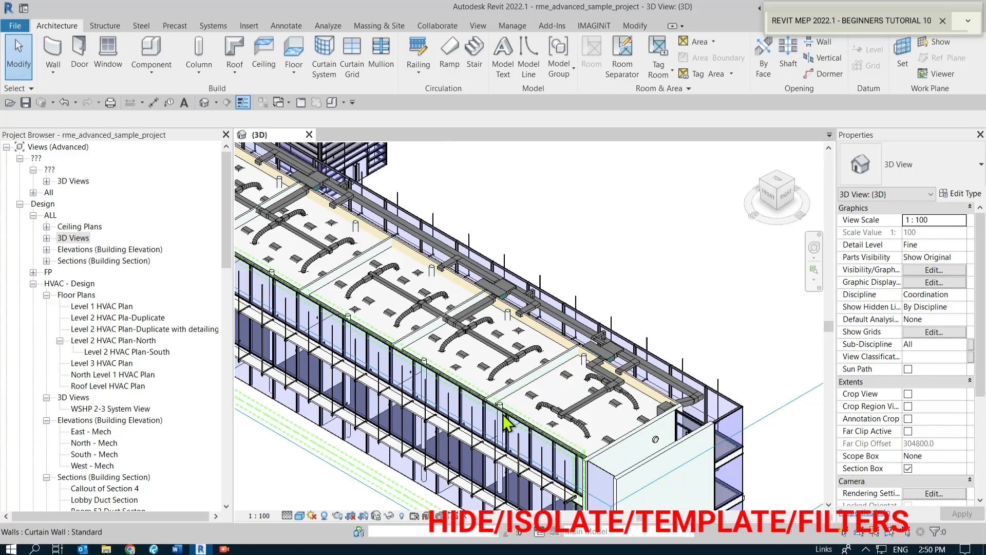
{"action": "scroll", "coordinate": [514, 401], "scroll_direction": "up", "scroll_amount": 6}
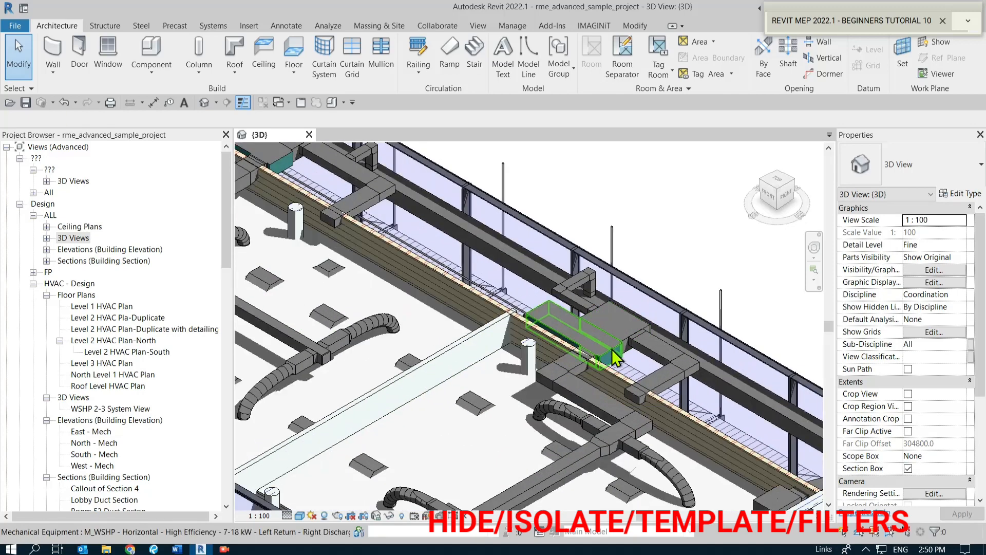
{"action": "left_click", "coordinate": [614, 356]}
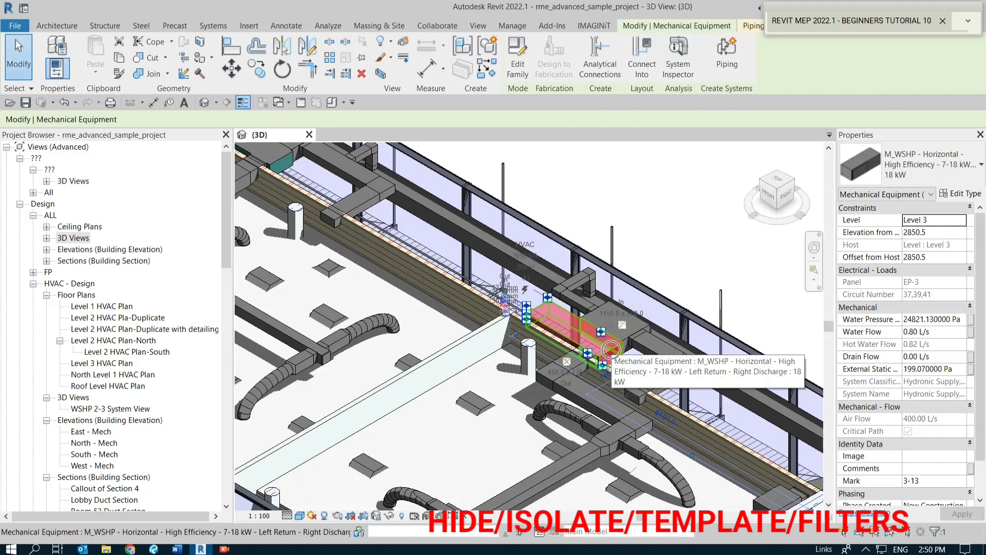
{"action": "left_click", "coordinate": [390, 519]}
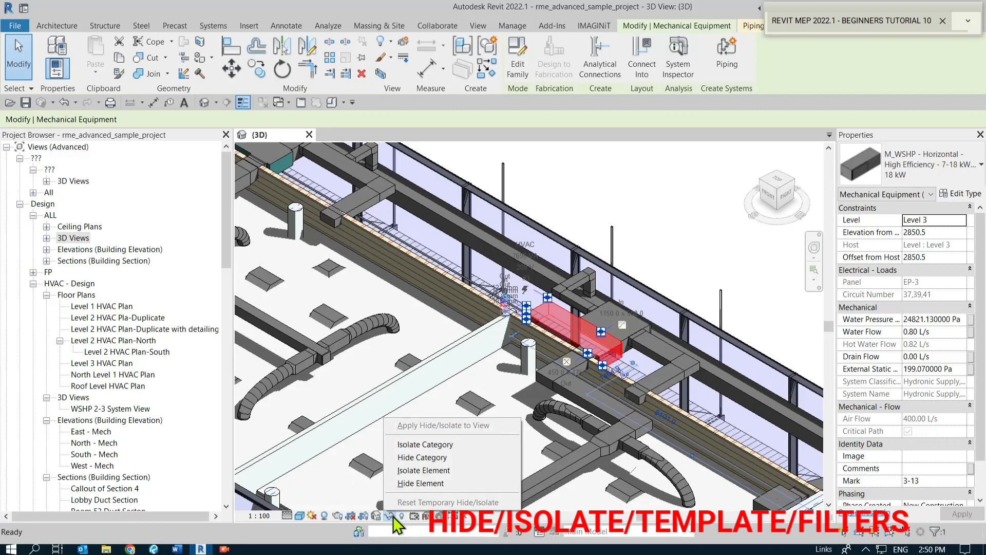
{"action": "left_click", "coordinate": [419, 470]}
Examine the isolated WSHP unit and its connectors up close and from different angles.
{"action": "scroll", "coordinate": [494, 398], "scroll_direction": "down", "scroll_amount": 3}
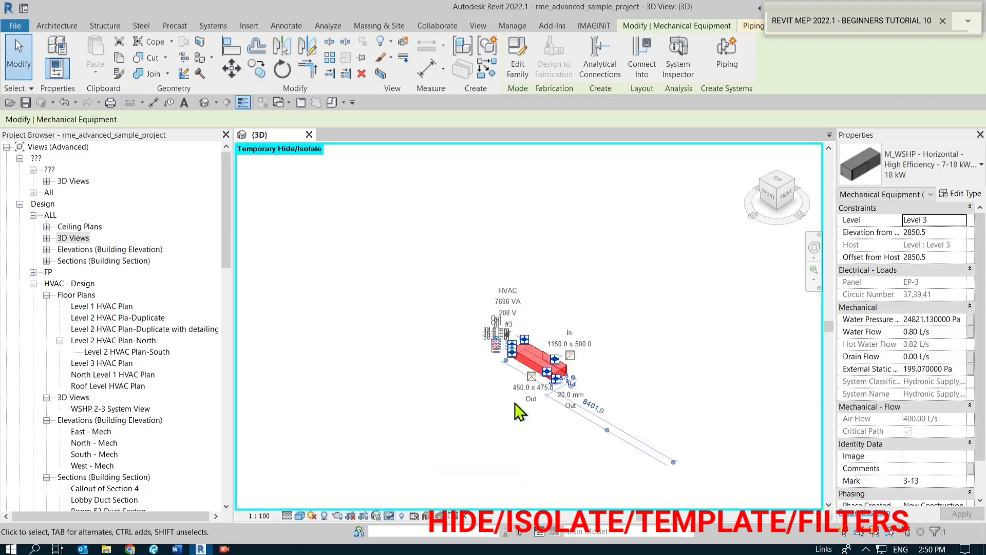
{"action": "scroll", "coordinate": [549, 403], "scroll_direction": "up", "scroll_amount": 2}
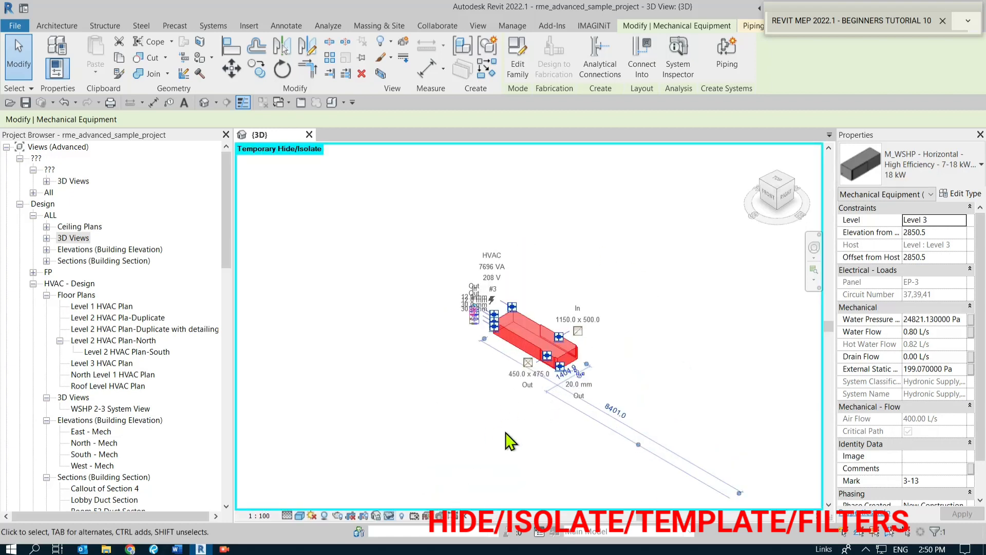
{"action": "scroll", "coordinate": [615, 376], "scroll_direction": "up", "scroll_amount": 1}
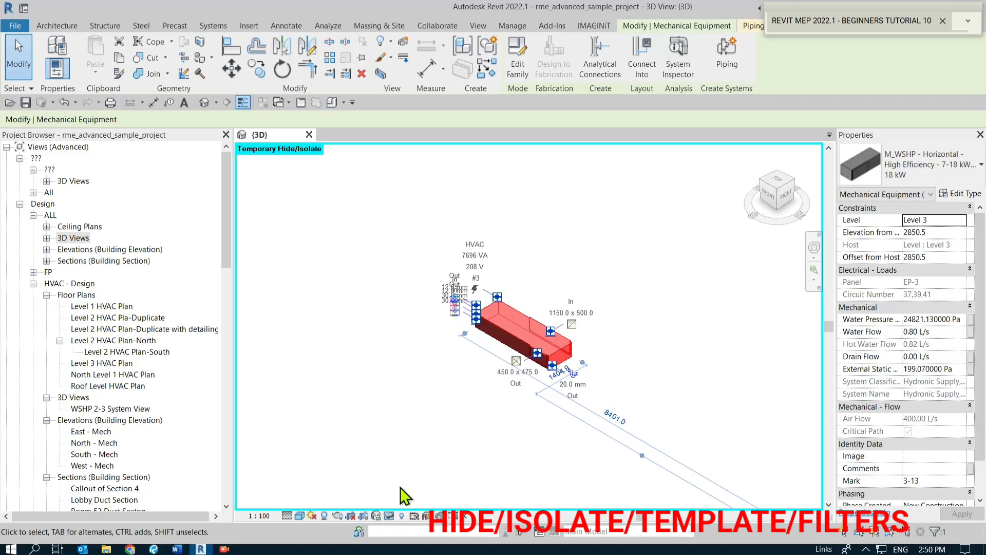
{"action": "scroll", "coordinate": [564, 360], "scroll_direction": "up", "scroll_amount": 3}
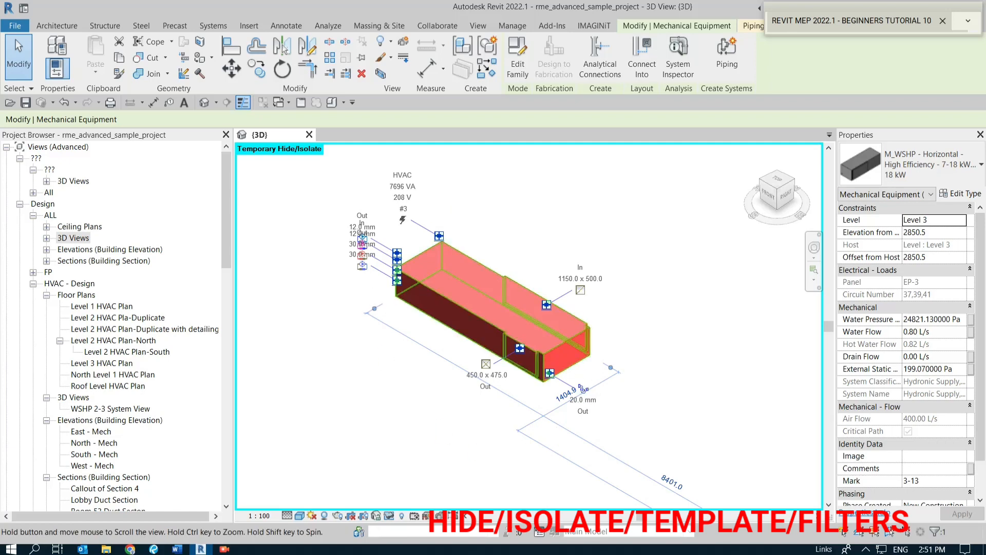
{"action": "middle_click_drag", "start_coordinate": [530, 349], "coordinate": [494, 334], "text": "shift"}
{"action": "middle_click_drag", "start_coordinate": [420, 345], "coordinate": [561, 370], "text": "shift"}
{"action": "scroll", "coordinate": [520, 378], "scroll_direction": "down", "scroll_amount": 2}
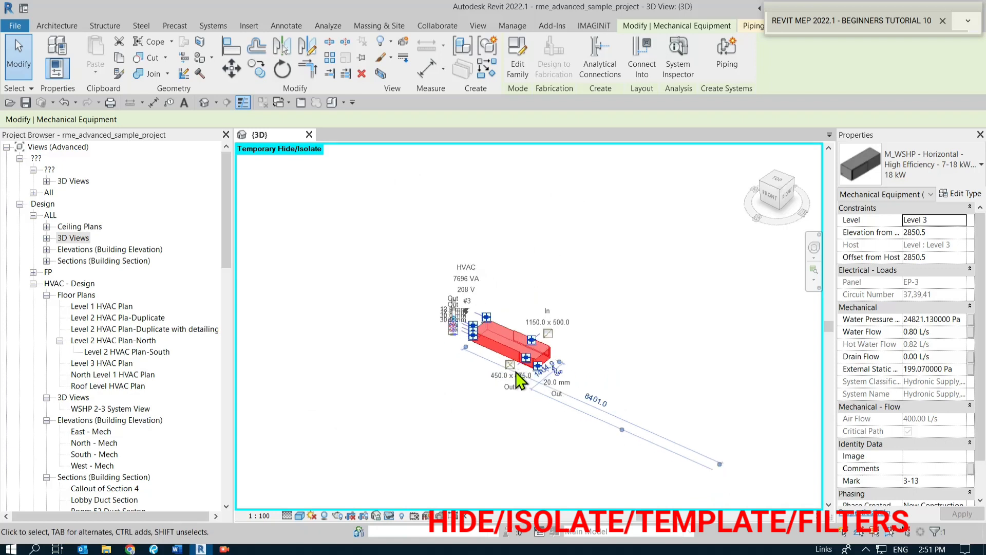
{"action": "scroll", "coordinate": [508, 360], "scroll_direction": "up", "scroll_amount": 2}
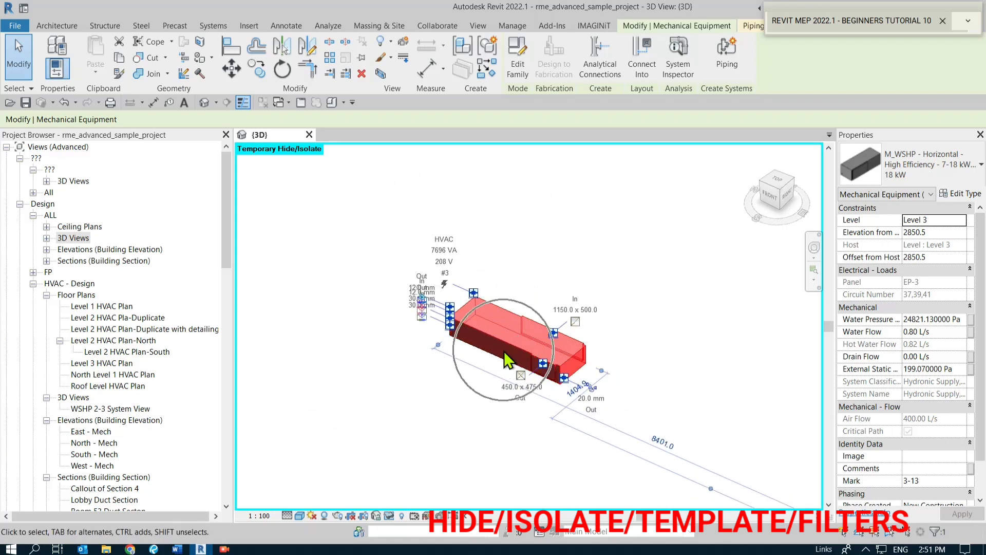
Reset the temporary hide/isolate to bring back the full model around the WSHP unit, and clear the selection.
{"action": "scroll", "coordinate": [504, 350], "scroll_direction": "down", "scroll_amount": 2}
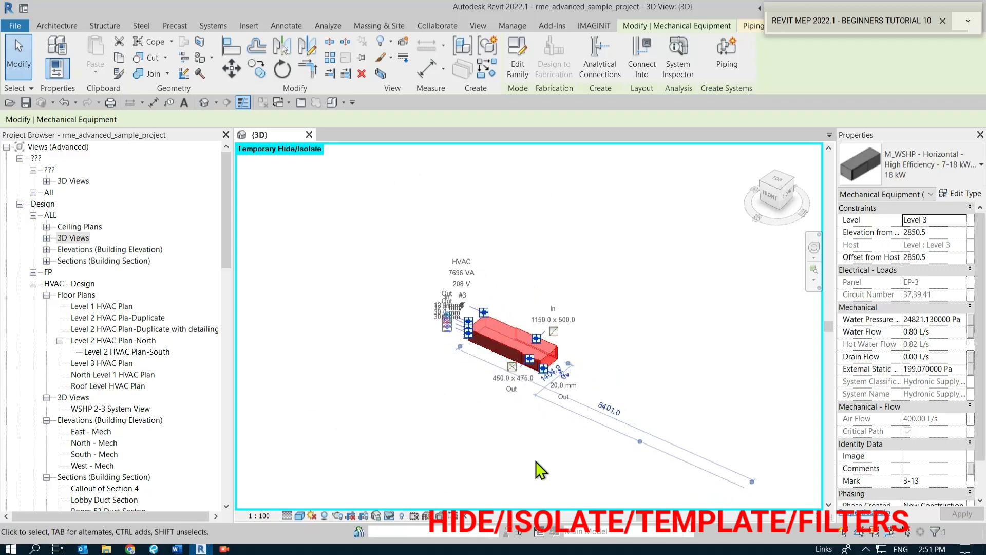
{"action": "scroll", "coordinate": [516, 443], "scroll_direction": "up", "scroll_amount": 2}
{"action": "middle_click_drag", "start_coordinate": [502, 375], "coordinate": [504, 432]}
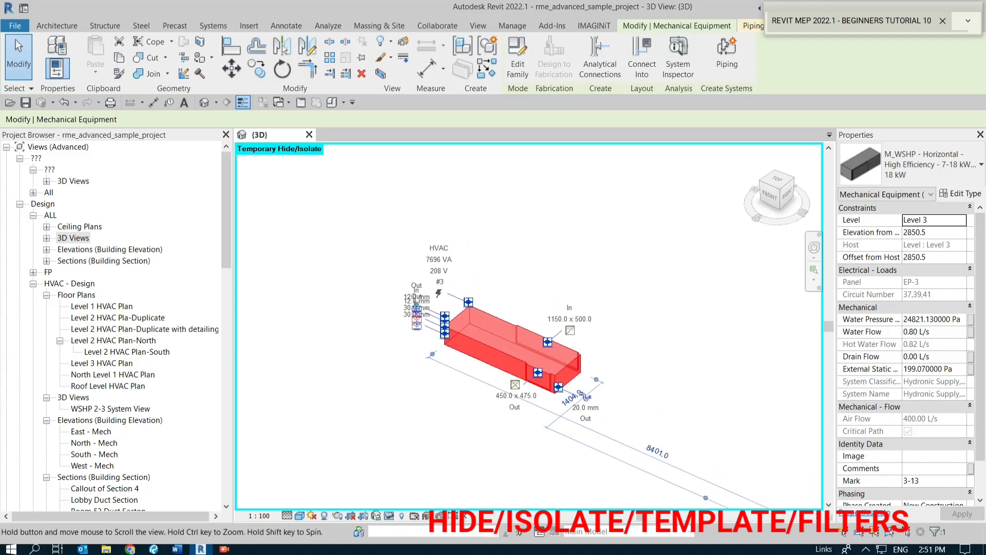
{"action": "left_click", "coordinate": [393, 515]}
{"action": "left_click", "coordinate": [421, 503]}
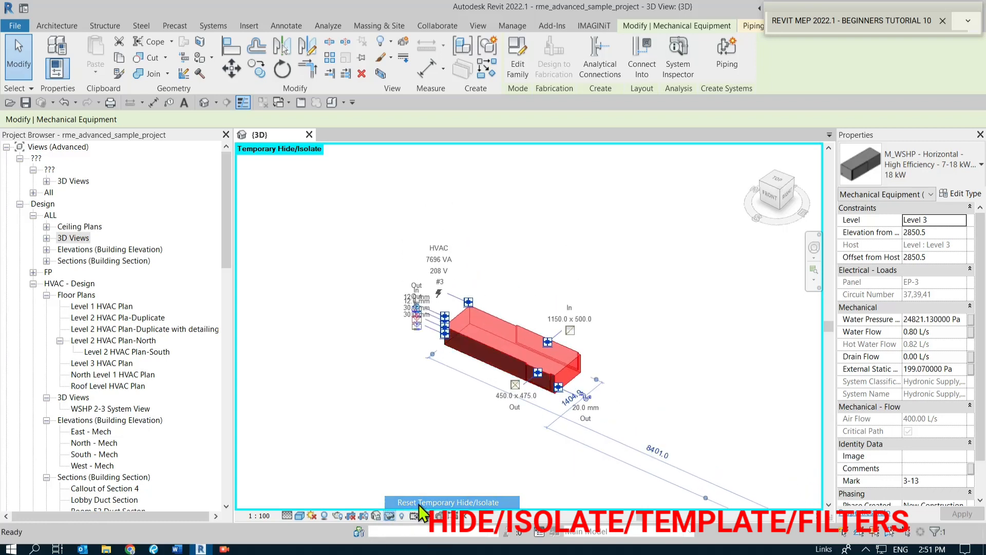
{"action": "left_click", "coordinate": [673, 321]}
Temporarily hide the whole Ducts category in the 3D view, using a 225x225 rectangular branch duct above the rooms as the reference element.
{"action": "scroll", "coordinate": [506, 263], "scroll_direction": "down", "scroll_amount": 2}
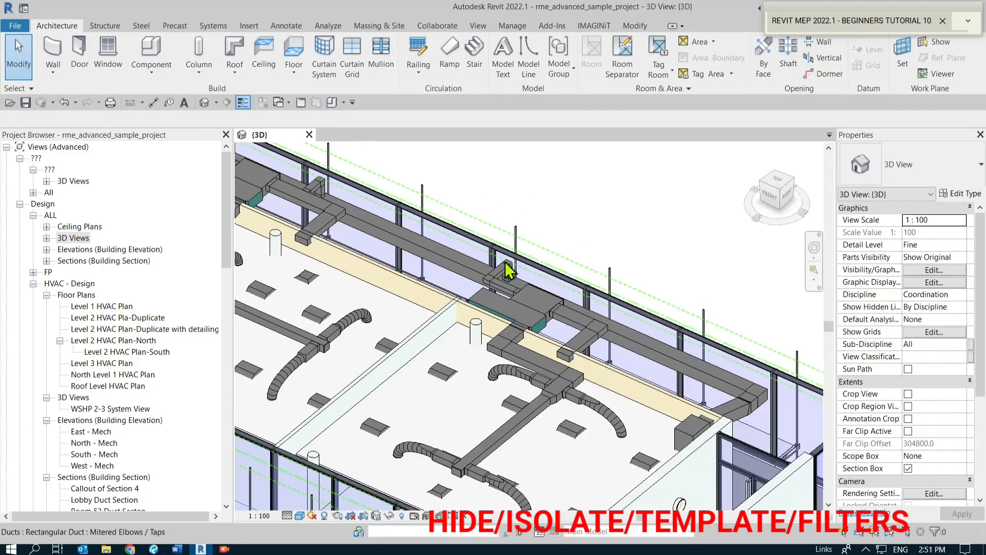
{"action": "scroll", "coordinate": [517, 274], "scroll_direction": "down", "scroll_amount": 1}
{"action": "scroll", "coordinate": [533, 331], "scroll_direction": "up", "scroll_amount": 4}
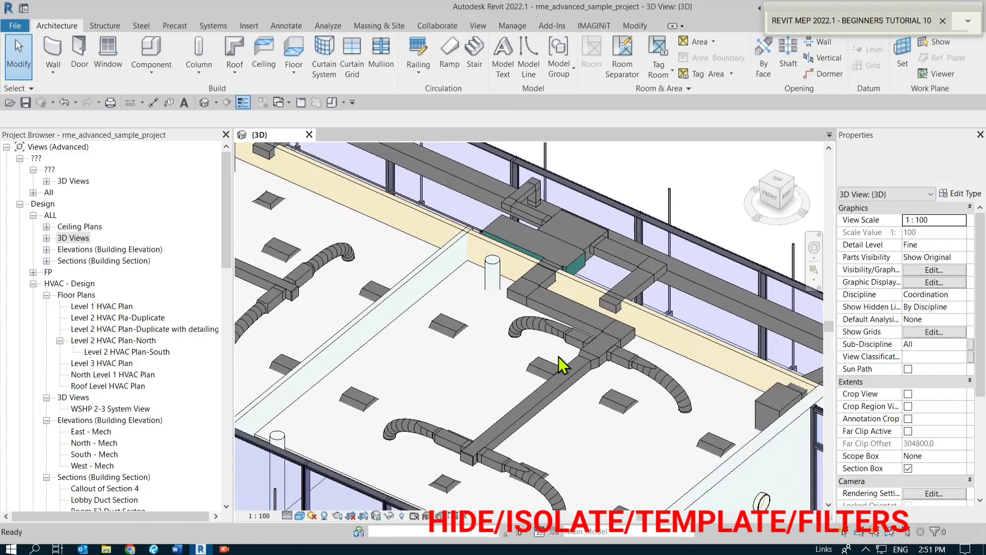
{"action": "scroll", "coordinate": [562, 365], "scroll_direction": "down", "scroll_amount": 2}
{"action": "scroll", "coordinate": [565, 371], "scroll_direction": "down", "scroll_amount": 2}
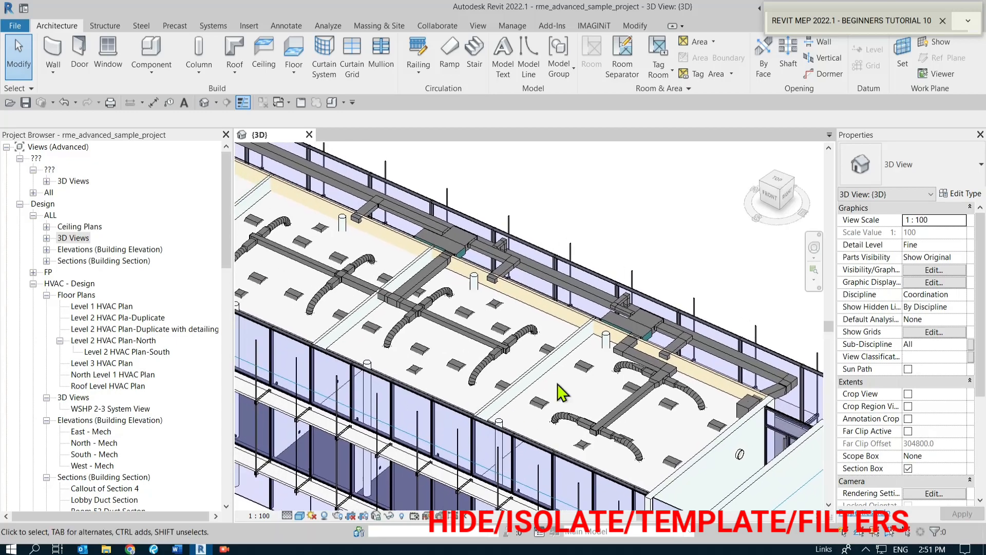
{"action": "scroll", "coordinate": [563, 393], "scroll_direction": "down", "scroll_amount": 2}
{"action": "scroll", "coordinate": [515, 435], "scroll_direction": "down", "scroll_amount": 3}
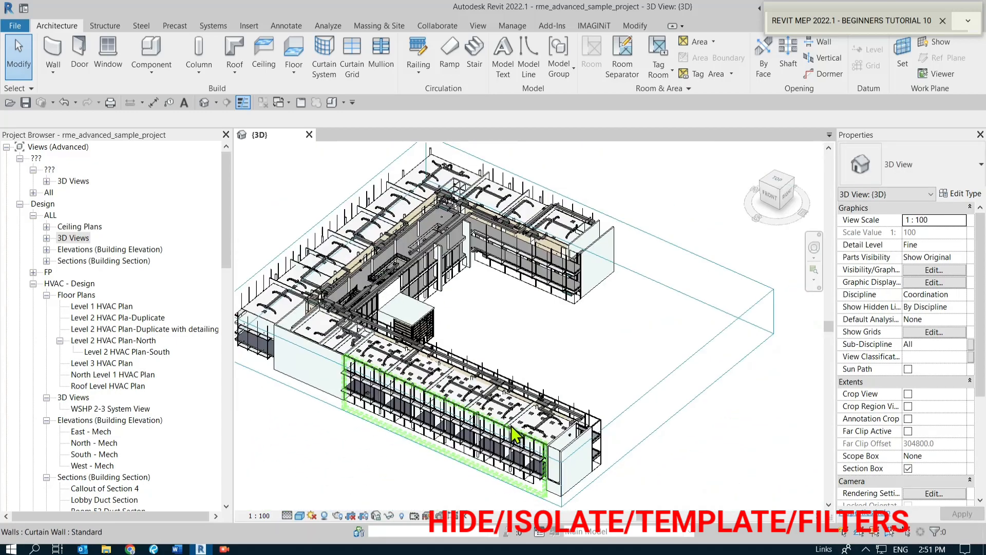
{"action": "scroll", "coordinate": [515, 434], "scroll_direction": "up", "scroll_amount": 6}
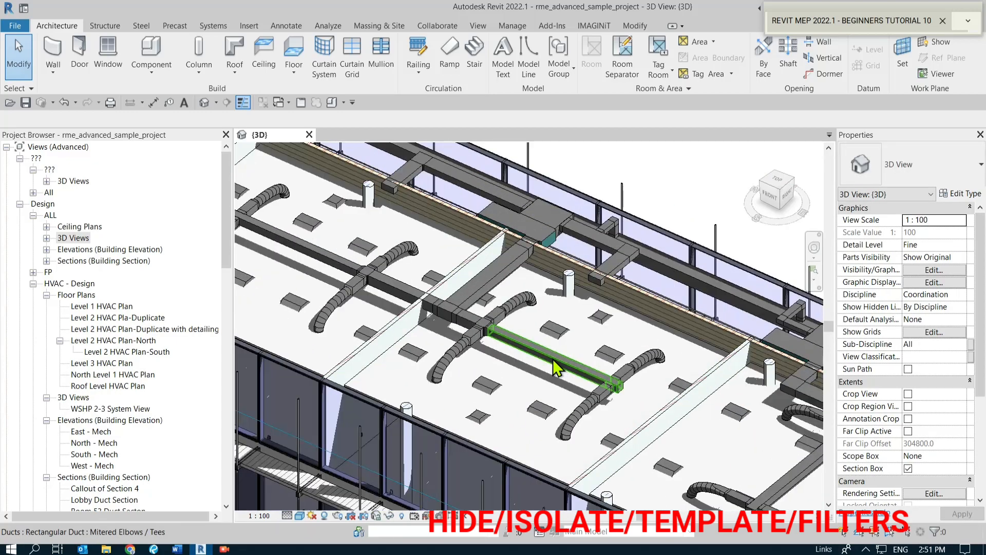
{"action": "left_click", "coordinate": [553, 359]}
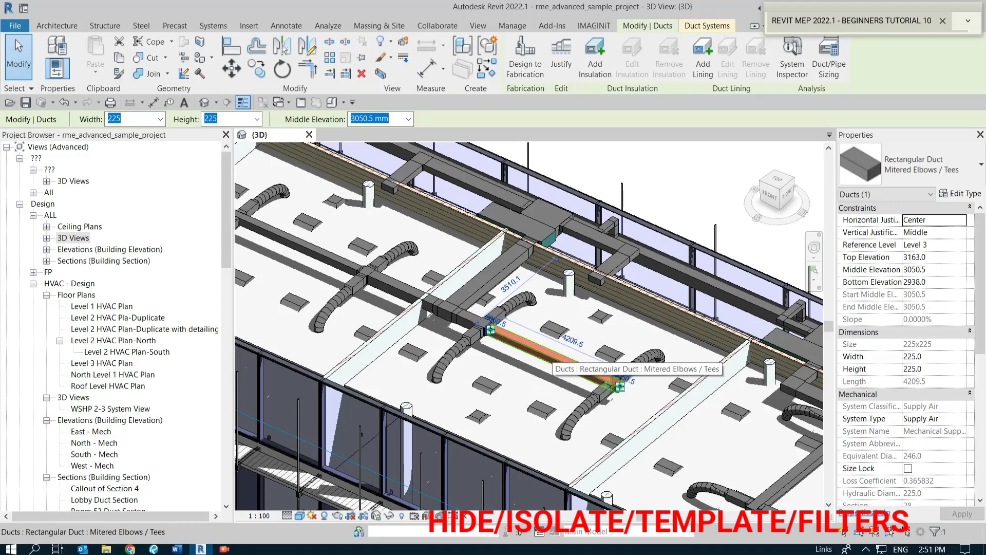
{"action": "left_click", "coordinate": [390, 515]}
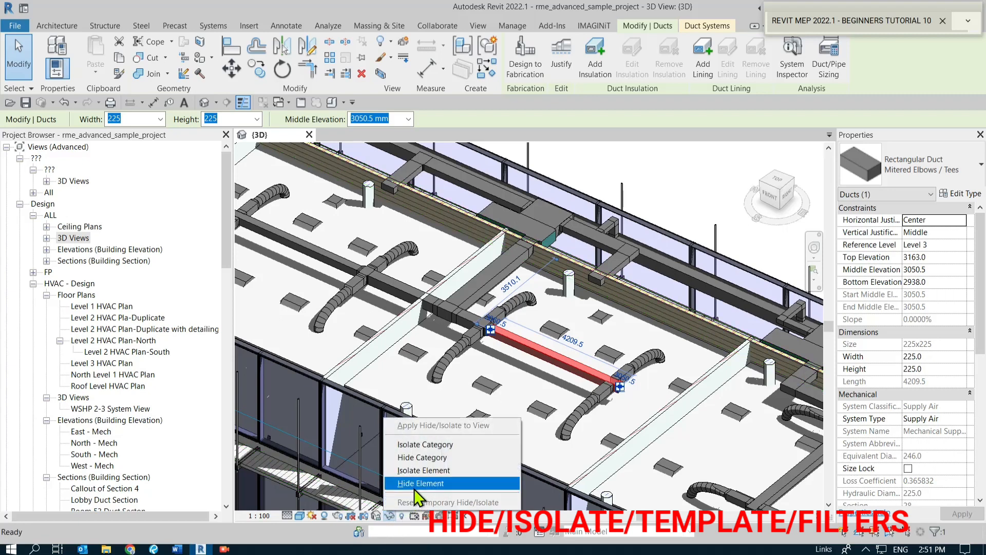
{"action": "left_click", "coordinate": [423, 457]}
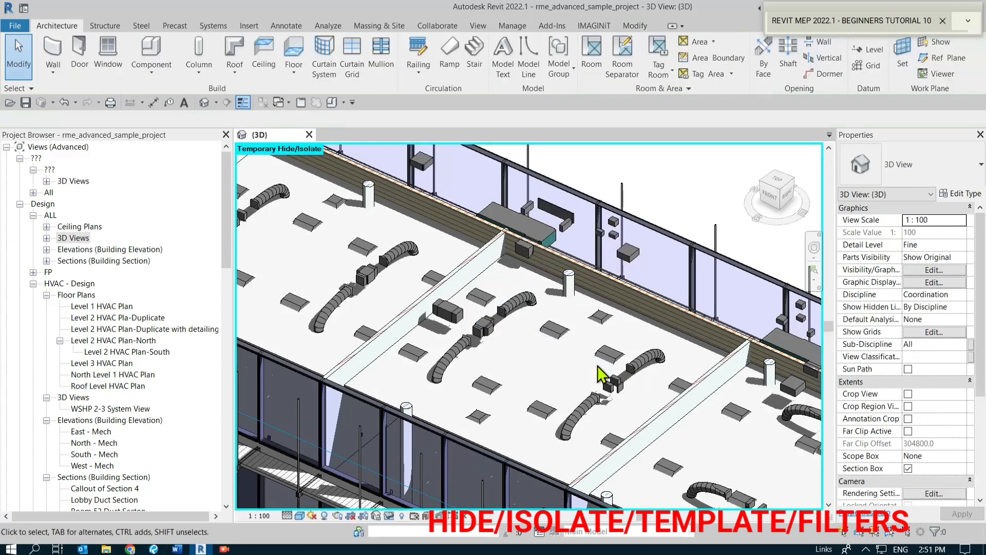
Look over the building without its rectangular ducts, and reset the temporary hide/isolate to restore the duct category.
{"action": "scroll", "coordinate": [545, 400], "scroll_direction": "down", "scroll_amount": 8}
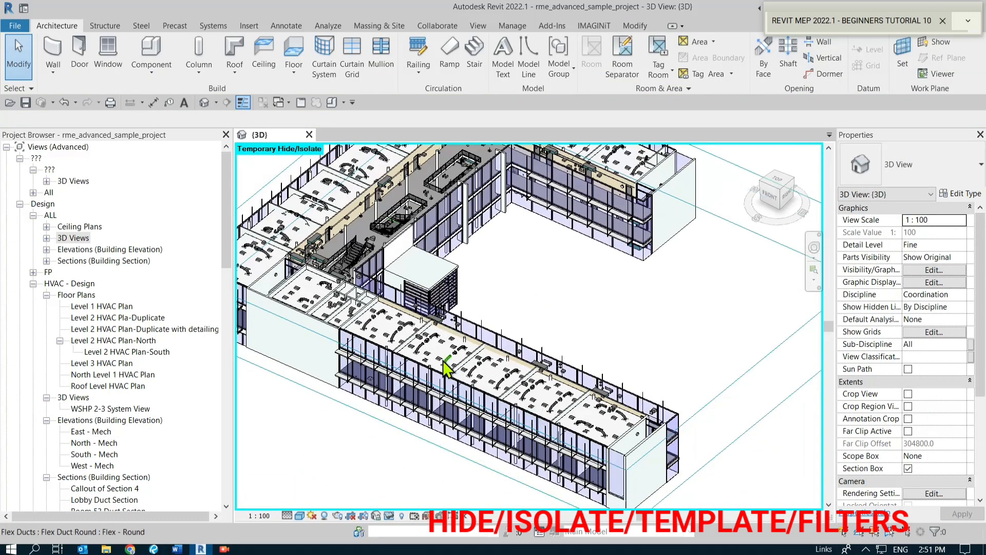
{"action": "scroll", "coordinate": [446, 368], "scroll_direction": "down", "scroll_amount": 3}
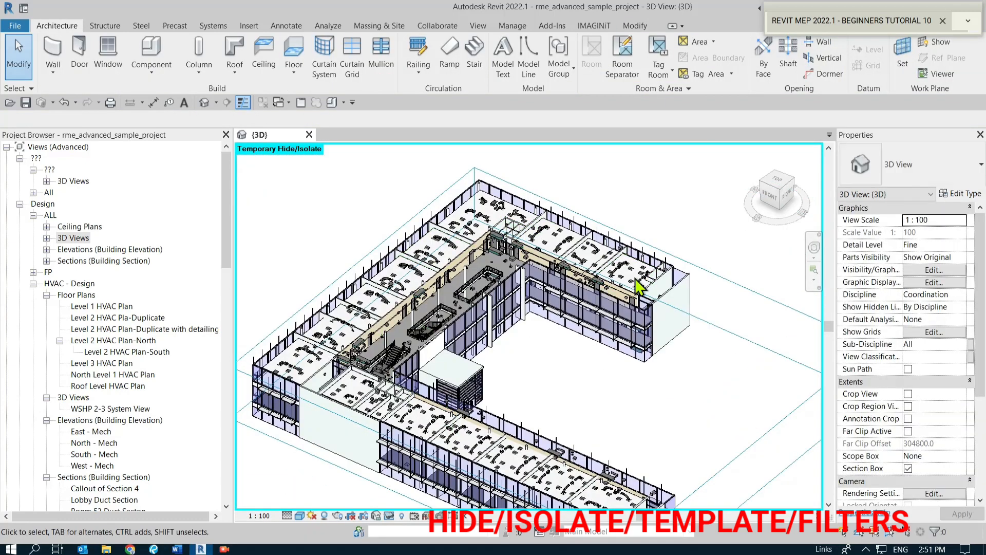
{"action": "scroll", "coordinate": [575, 481], "scroll_direction": "down", "scroll_amount": 1}
{"action": "middle_click_drag", "start_coordinate": [573, 476], "coordinate": [508, 294]}
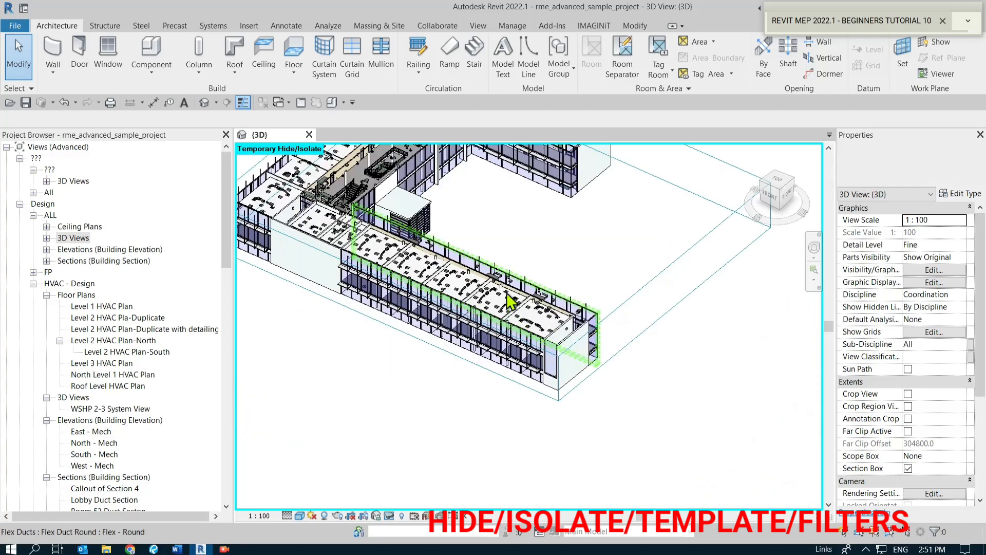
{"action": "scroll", "coordinate": [507, 300], "scroll_direction": "up", "scroll_amount": 5}
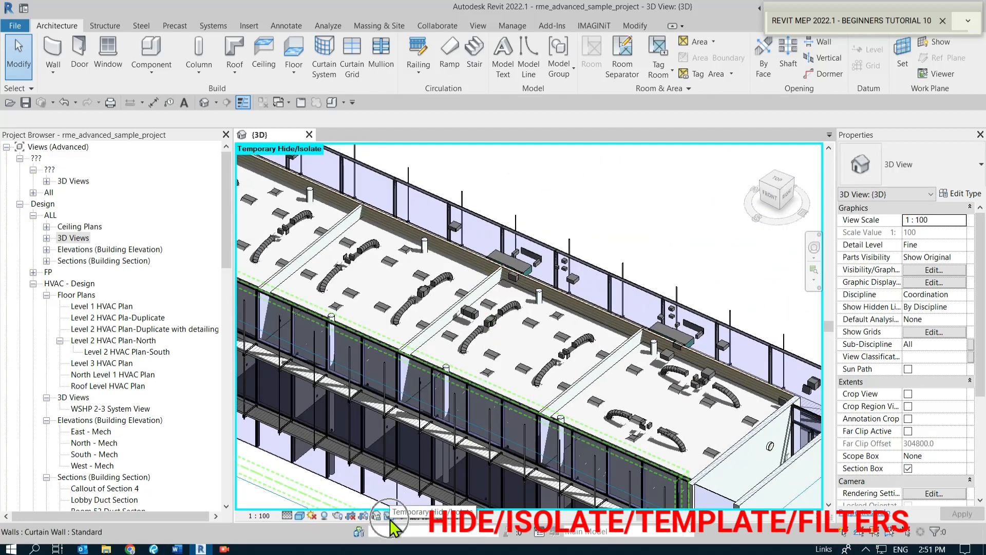
{"action": "left_click", "coordinate": [390, 515]}
{"action": "left_click", "coordinate": [412, 507]}
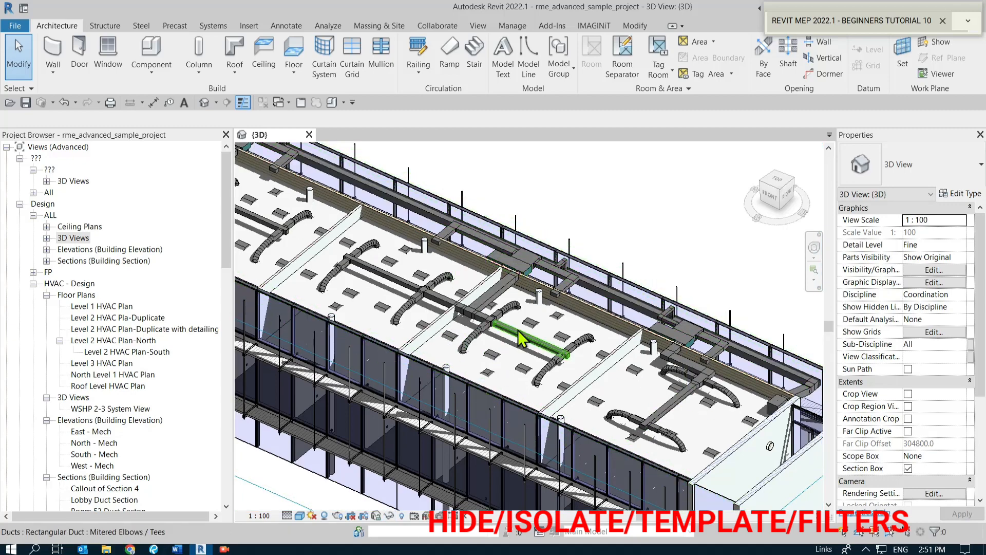
Temporarily hide the elements enclosed by a selection window around the last two rooms and end stair of the wing, seen from the top.
{"action": "scroll", "coordinate": [519, 330], "scroll_direction": "up", "scroll_amount": 3}
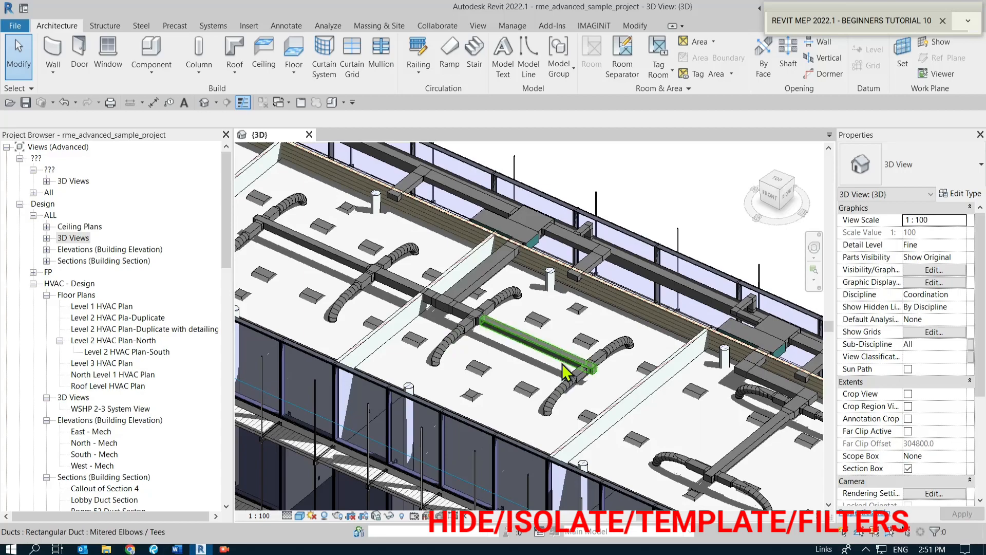
{"action": "scroll", "coordinate": [563, 366], "scroll_direction": "down", "scroll_amount": 10}
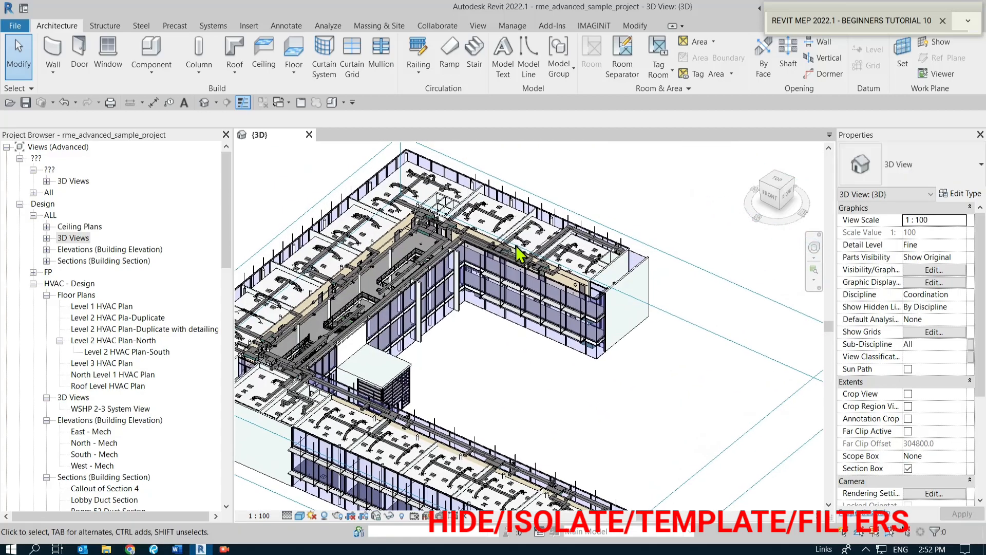
{"action": "scroll", "coordinate": [519, 252], "scroll_direction": "up", "scroll_amount": 5}
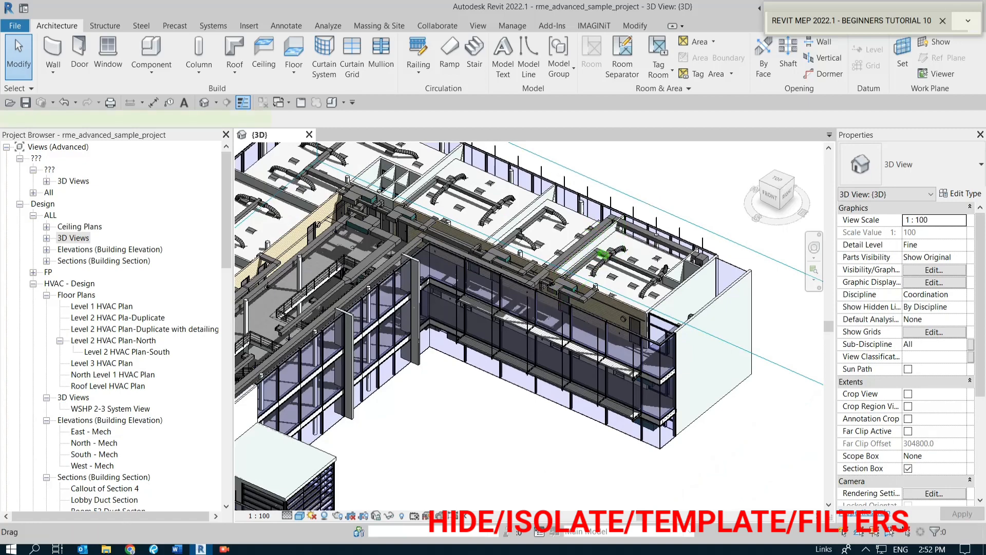
{"action": "left_click", "coordinate": [601, 253]}
{"action": "middle_click_drag", "start_coordinate": [601, 253], "coordinate": [566, 299]}
{"action": "left_click_drag", "start_coordinate": [530, 174], "coordinate": [713, 420]}
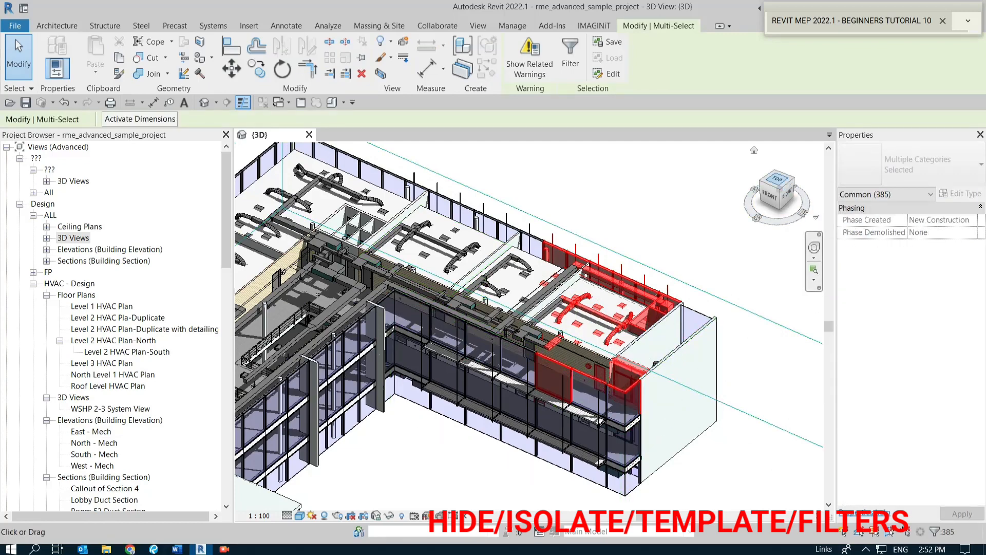
{"action": "left_click", "coordinate": [778, 180]}
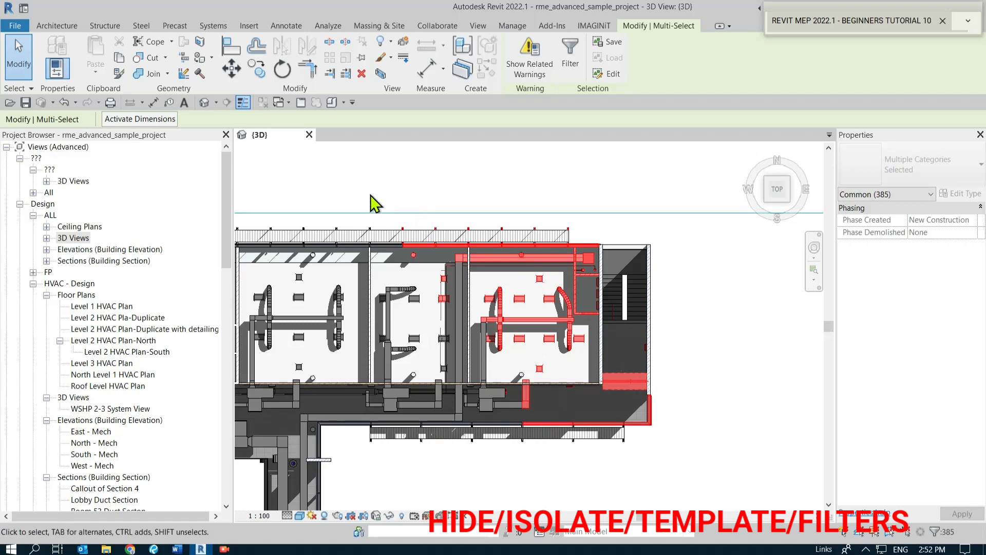
{"action": "left_click_drag", "start_coordinate": [369, 202], "coordinate": [669, 484]}
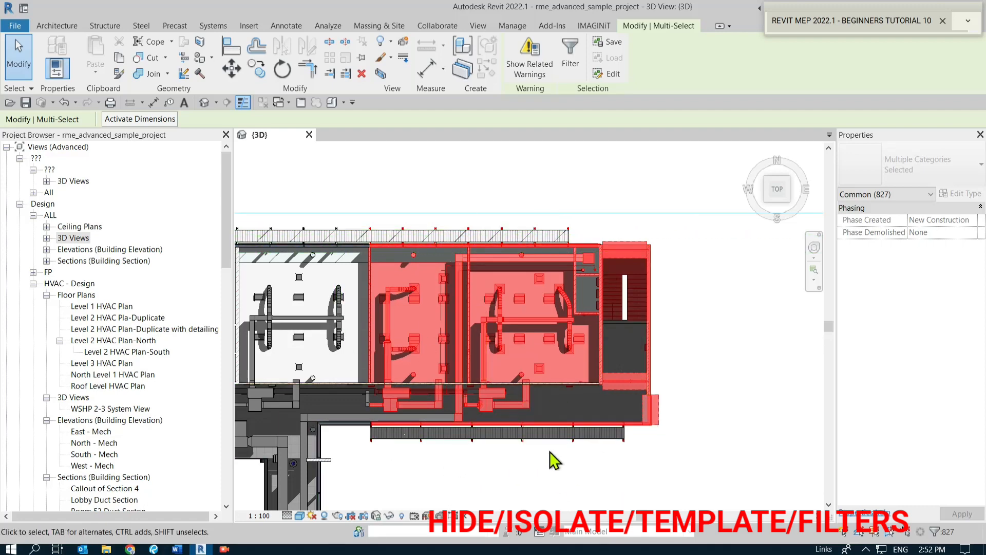
{"action": "left_click", "coordinate": [390, 517]}
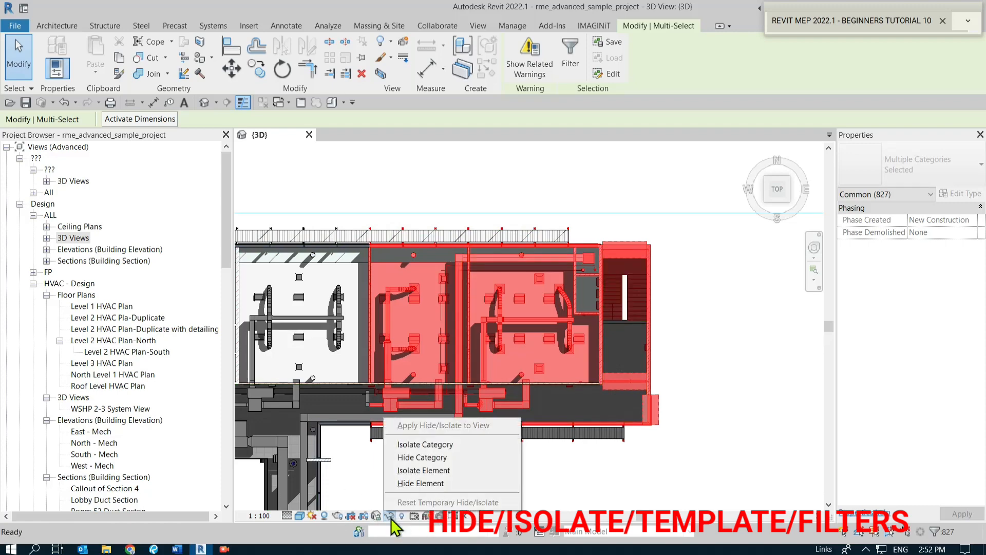
{"action": "left_click", "coordinate": [427, 483]}
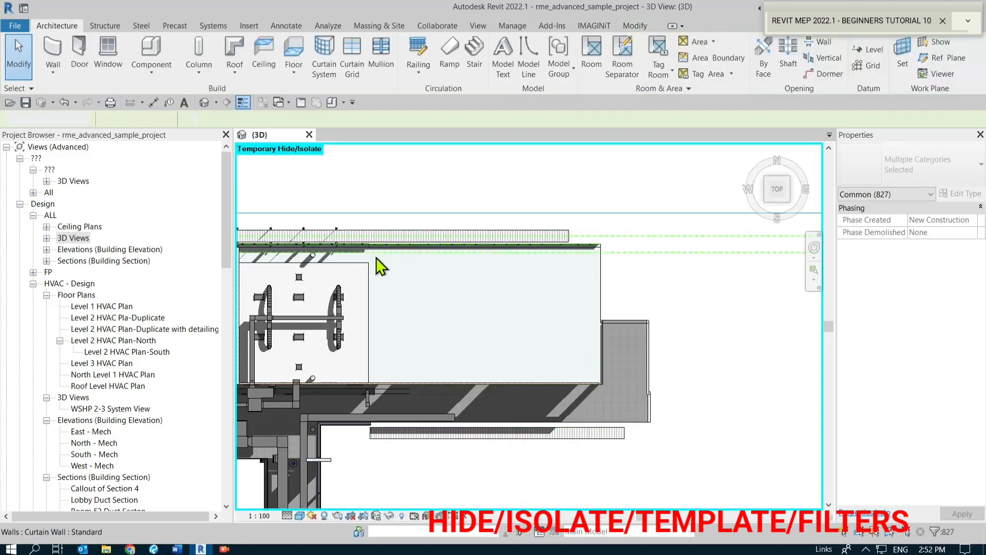
Inspect the emptied end of the wing from an angled view, and reset the temporary hide/isolate to restore its elements.
{"action": "middle_click_drag", "start_coordinate": [517, 429], "coordinate": [447, 339], "text": "shift"}
{"action": "scroll", "coordinate": [577, 335], "scroll_direction": "up", "scroll_amount": 4}
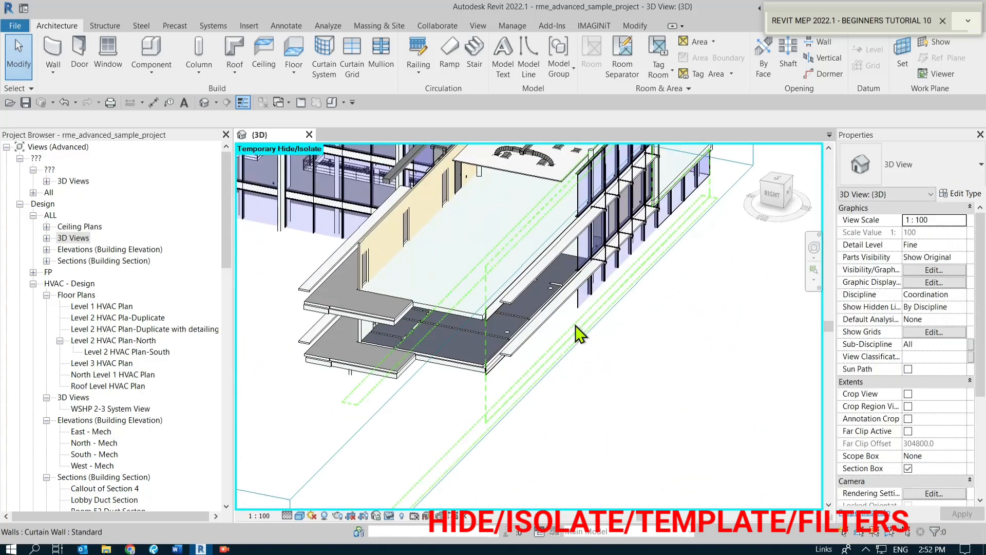
{"action": "key", "text": "ctrl"}
{"action": "key", "text": "ctrl"}
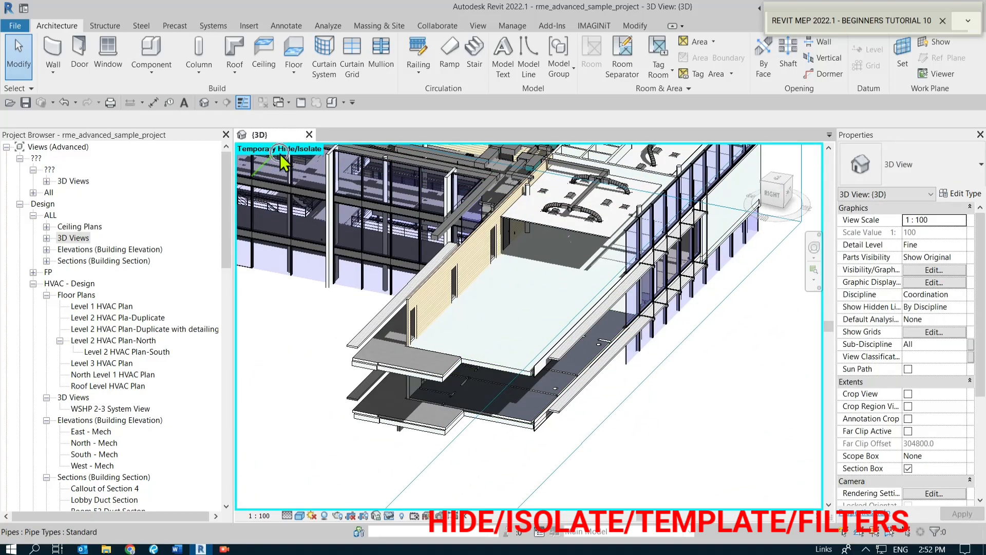
{"action": "key", "text": "ctrl"}
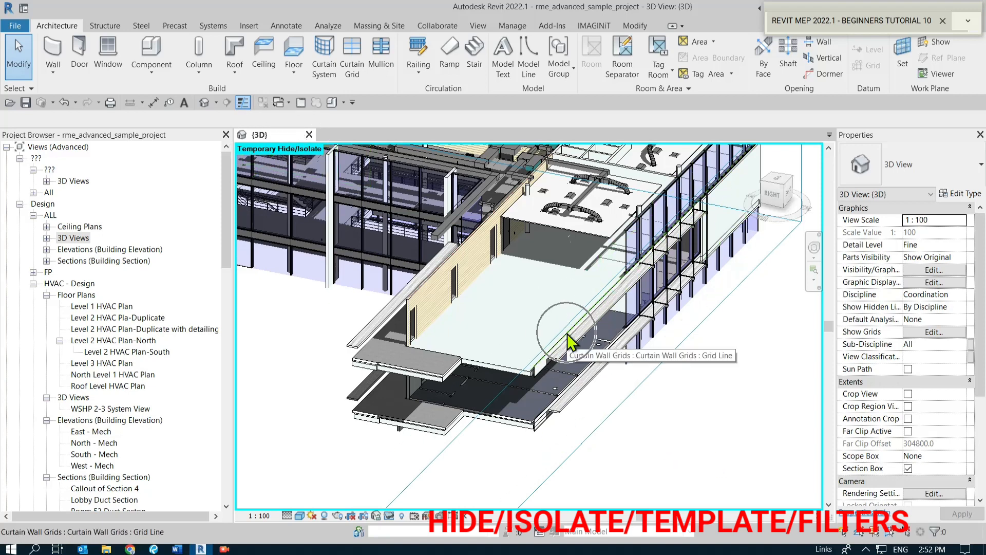
{"action": "scroll", "coordinate": [567, 335], "scroll_direction": "down", "scroll_amount": 3}
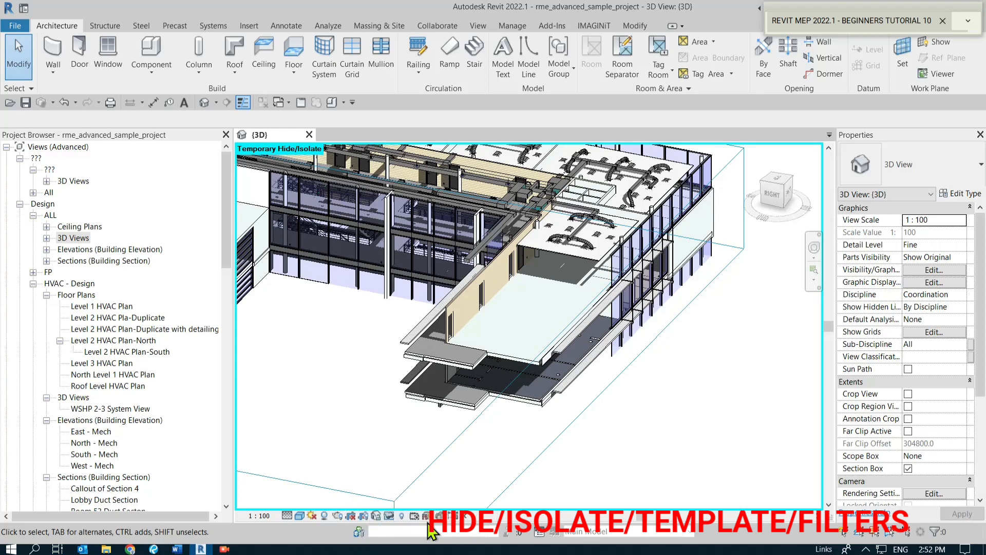
{"action": "left_click", "coordinate": [393, 519]}
{"action": "left_click", "coordinate": [416, 504]}
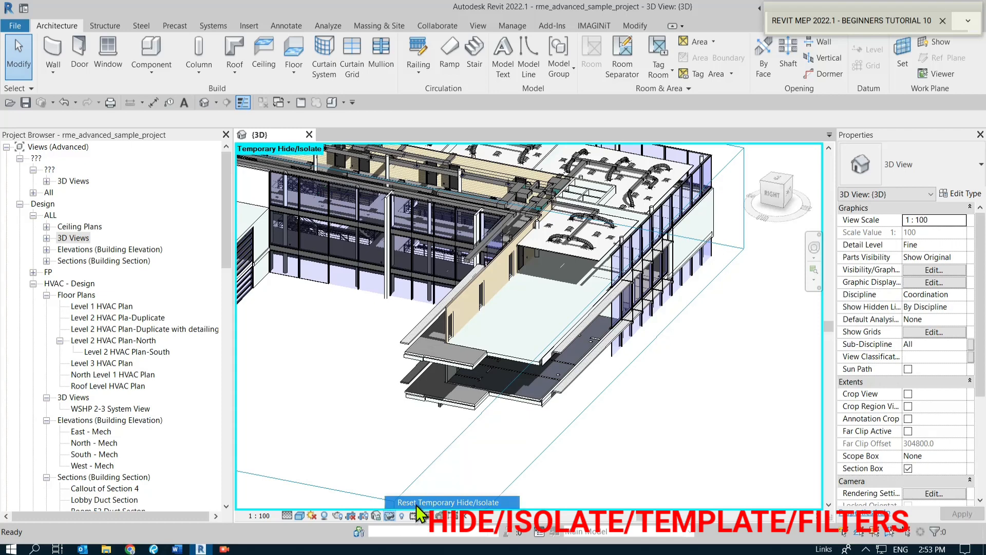
{"action": "left_click", "coordinate": [417, 503]}
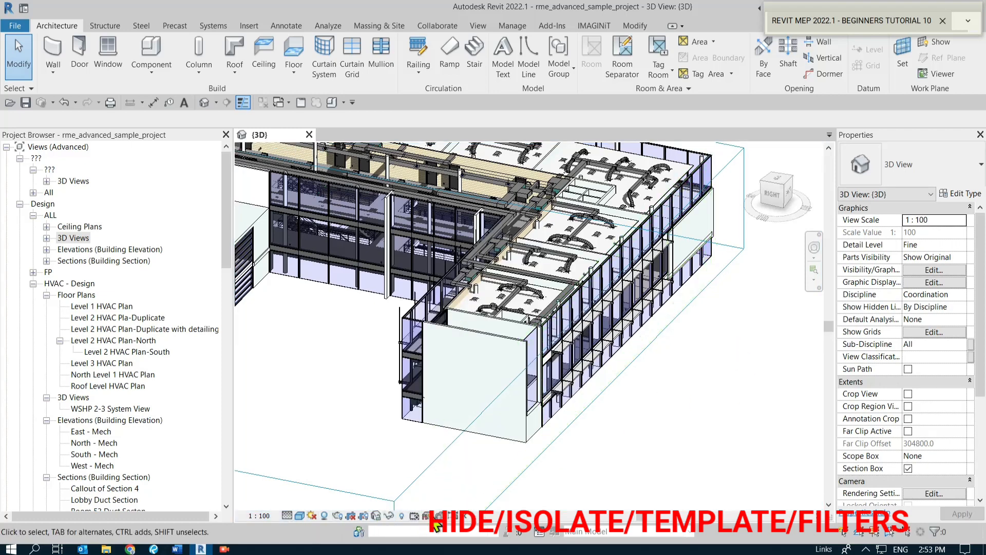
Open the Section 18 view from the Lighting building sections and focus on the callout area on its middle floor.
{"action": "scroll", "coordinate": [453, 501], "scroll_direction": "down", "scroll_amount": 3}
{"action": "scroll", "coordinate": [403, 429], "scroll_direction": "down", "scroll_amount": 2}
{"action": "middle_click_drag", "start_coordinate": [401, 430], "coordinate": [553, 374]}
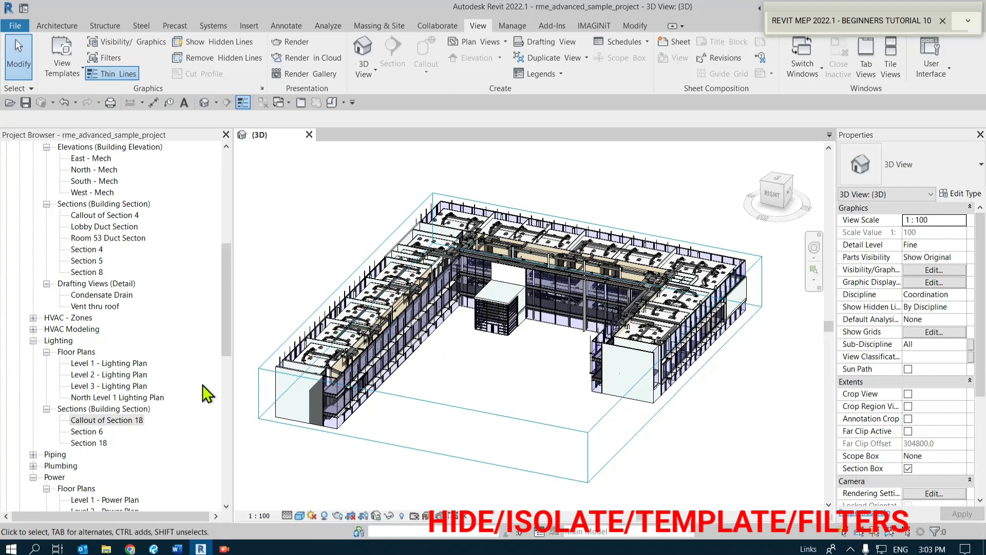
{"action": "left_click", "coordinate": [92, 410]}
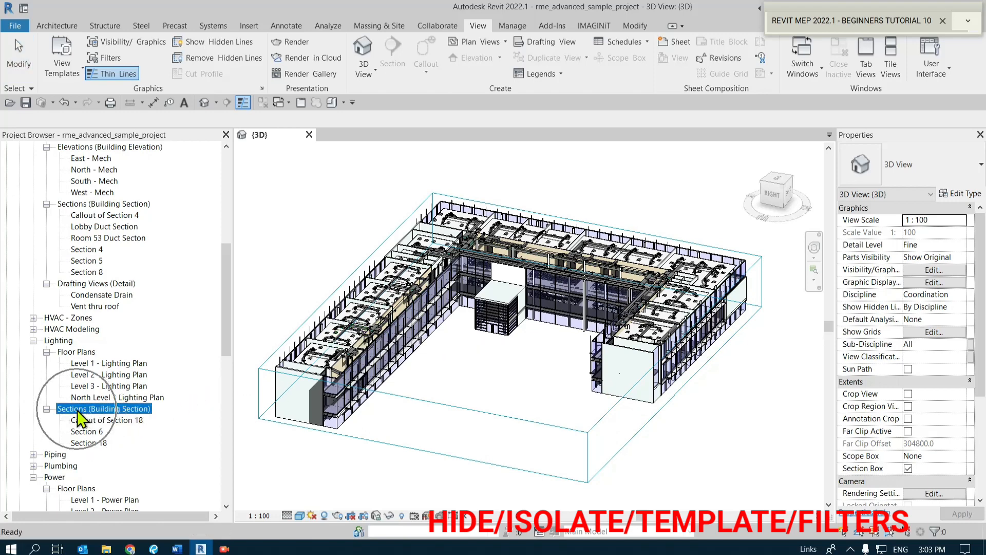
{"action": "left_click", "coordinate": [90, 443]}
{"action": "double_click", "coordinate": [90, 443]}
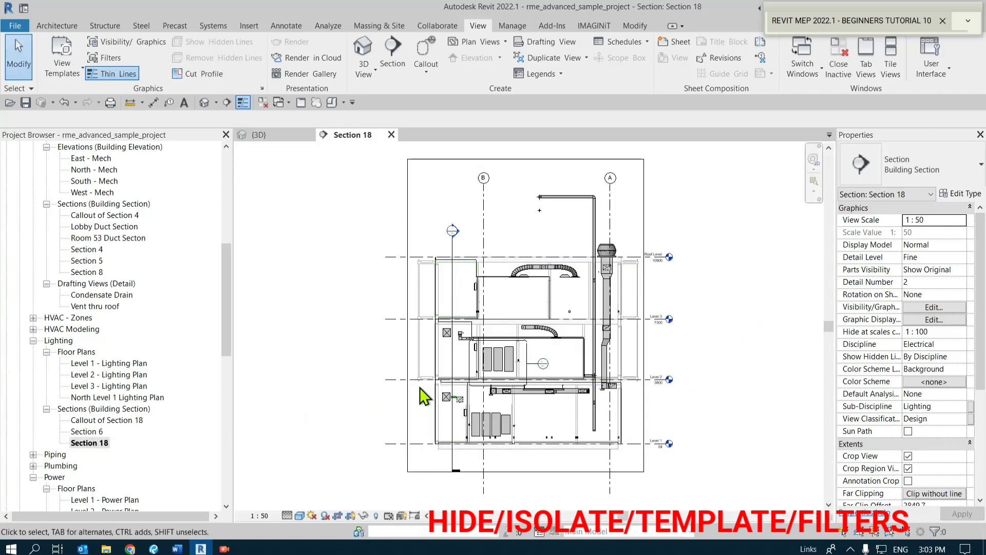
{"action": "scroll", "coordinate": [519, 370], "scroll_direction": "up", "scroll_amount": 5}
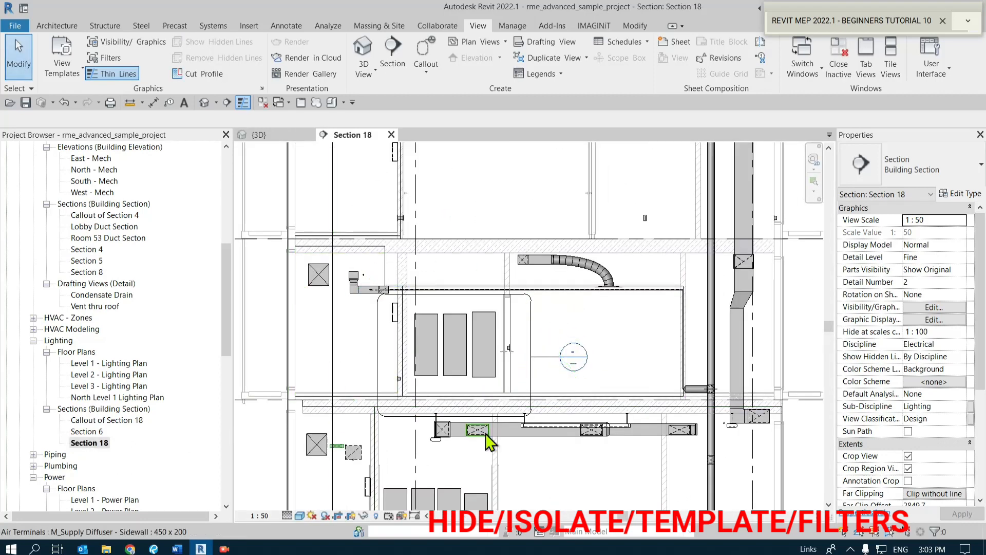
{"action": "scroll", "coordinate": [535, 381], "scroll_direction": "up", "scroll_amount": 3}
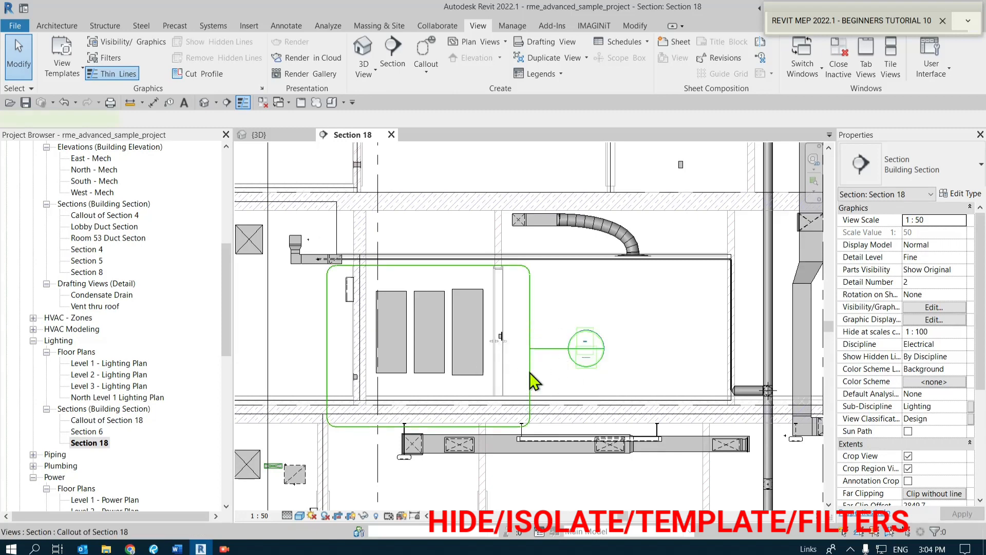
Inspect the view properties and available commands of the callout boundary in Section 18, and clear the selection.
{"action": "left_click", "coordinate": [531, 380]}
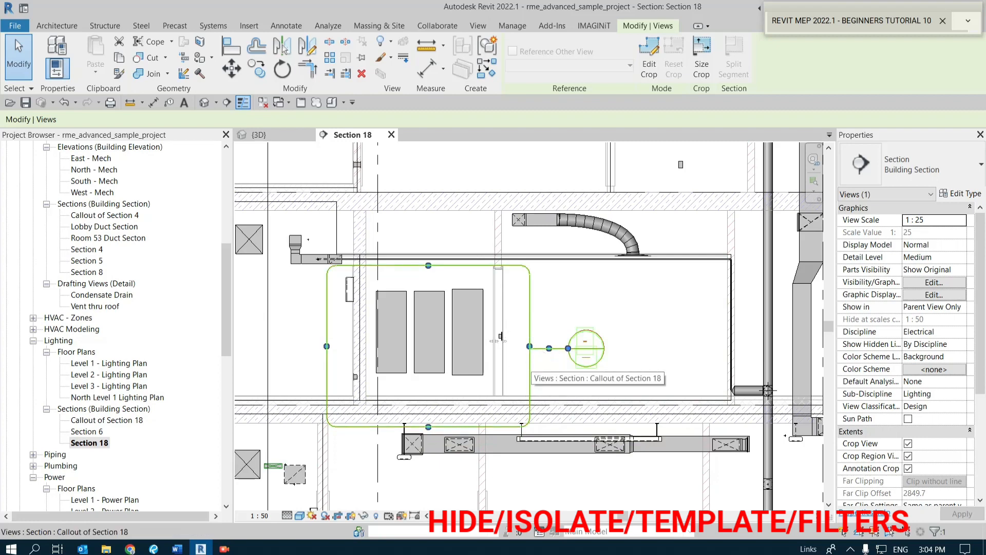
{"action": "scroll", "coordinate": [933, 417], "scroll_direction": "down", "scroll_amount": 3}
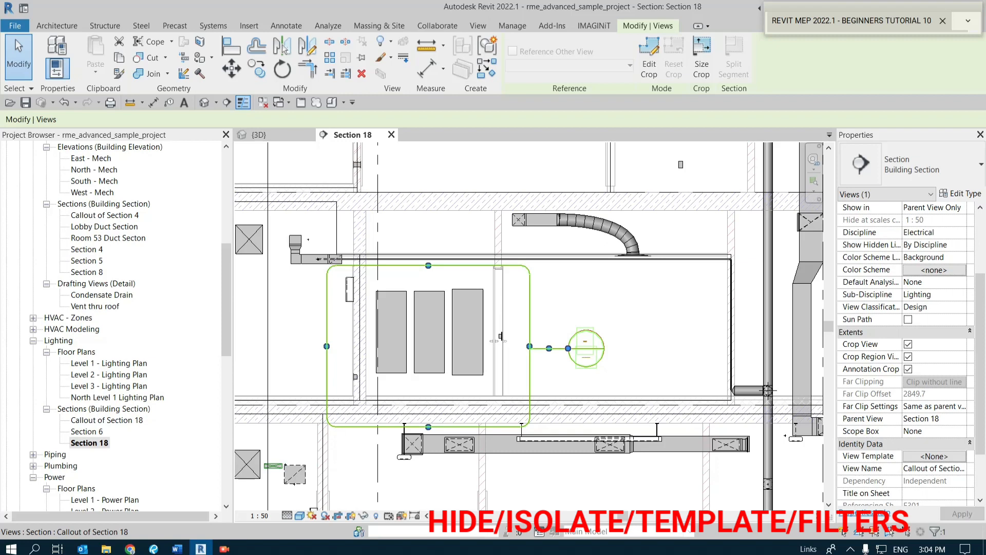
{"action": "left_click", "coordinate": [534, 379]}
{"action": "left_click", "coordinate": [534, 379]}
{"action": "right_click", "coordinate": [532, 371]}
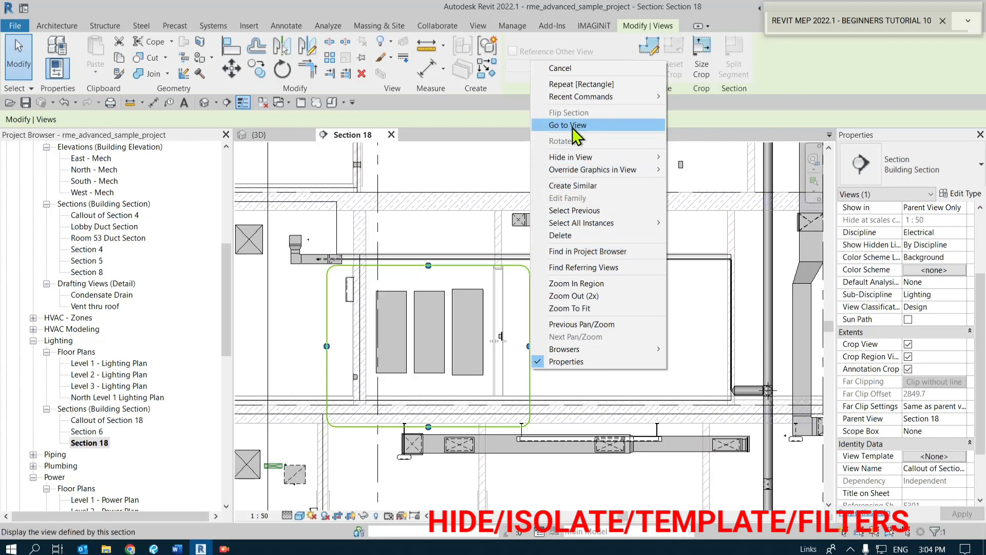
{"action": "left_click", "coordinate": [477, 274]}
{"action": "left_click", "coordinate": [559, 311]}
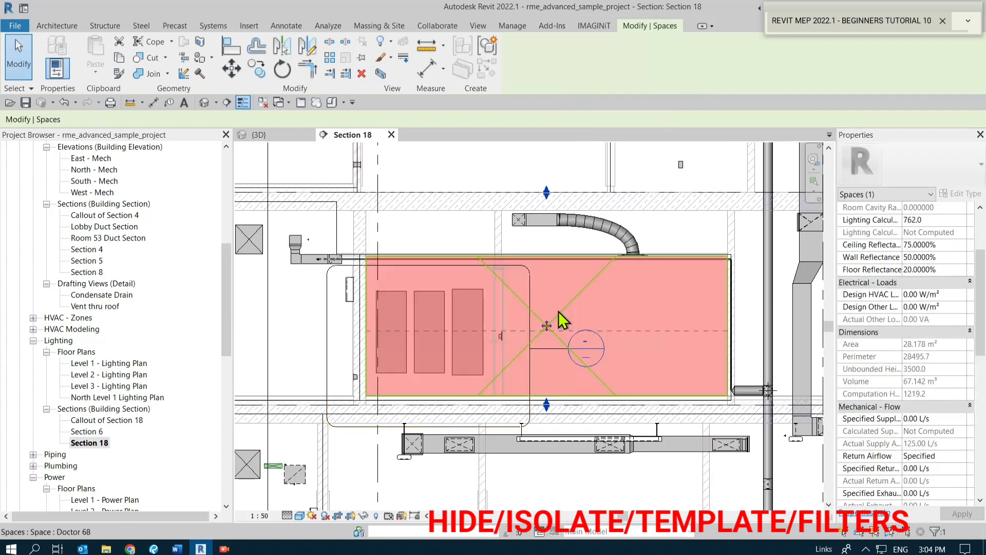
{"action": "left_click", "coordinate": [569, 483]}
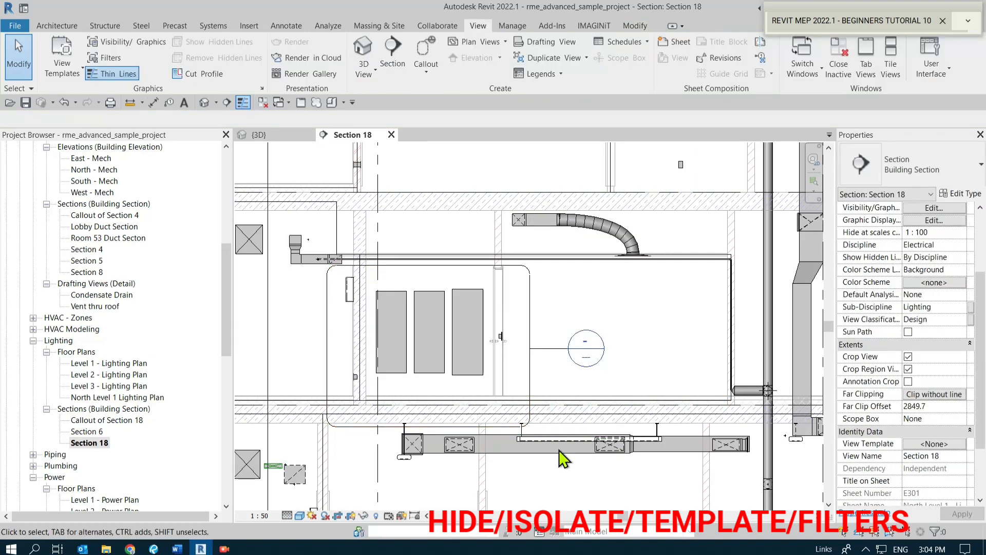
Select the callout again and widen the Properties palette to read its full view name, locating Section 18 in the Project Browser.
{"action": "left_click", "coordinate": [530, 381]}
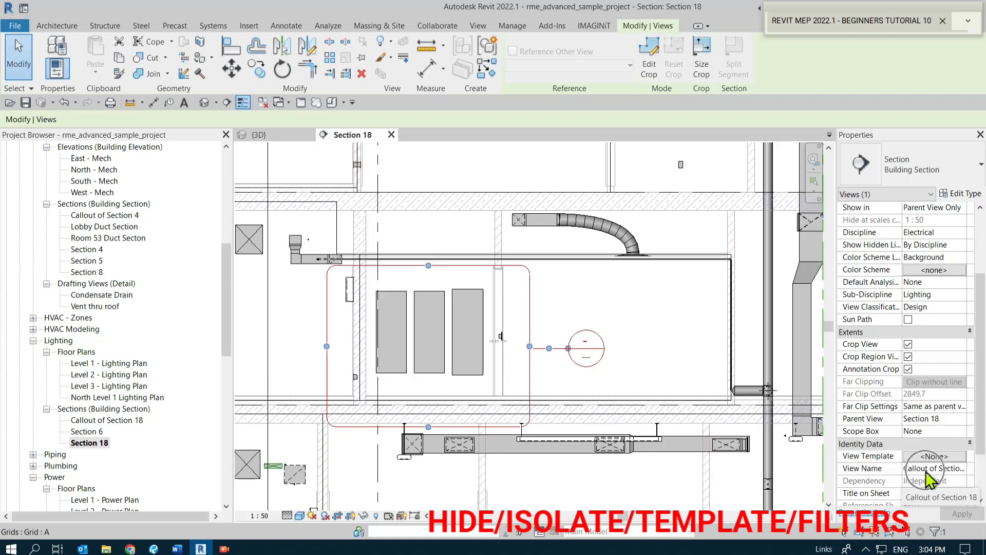
{"action": "left_click_drag", "start_coordinate": [836, 456], "coordinate": [796, 465]}
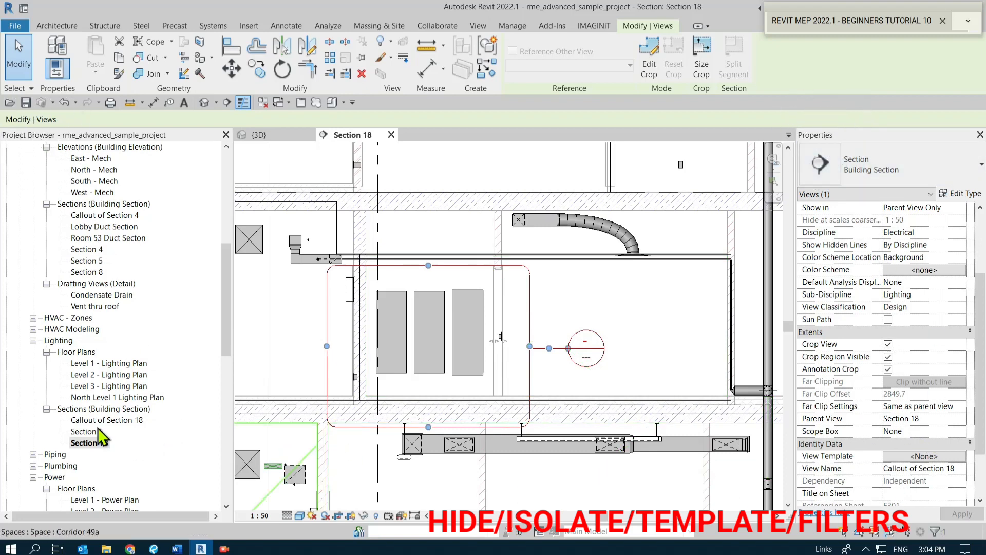
{"action": "left_click", "coordinate": [90, 443]}
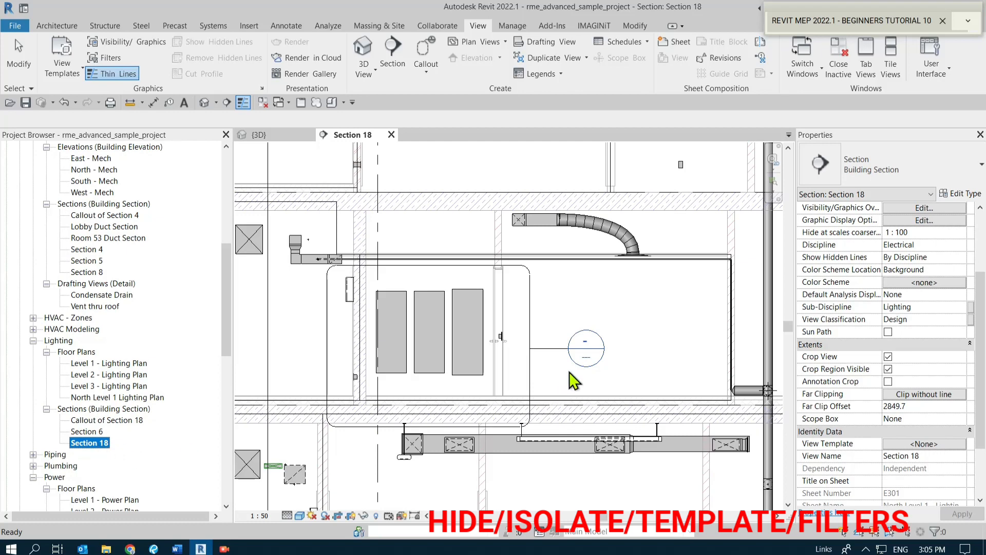
Open the Callout of Section 18 view from its callout head, and compare it with the parent Section 18 view.
{"action": "left_click", "coordinate": [532, 375]}
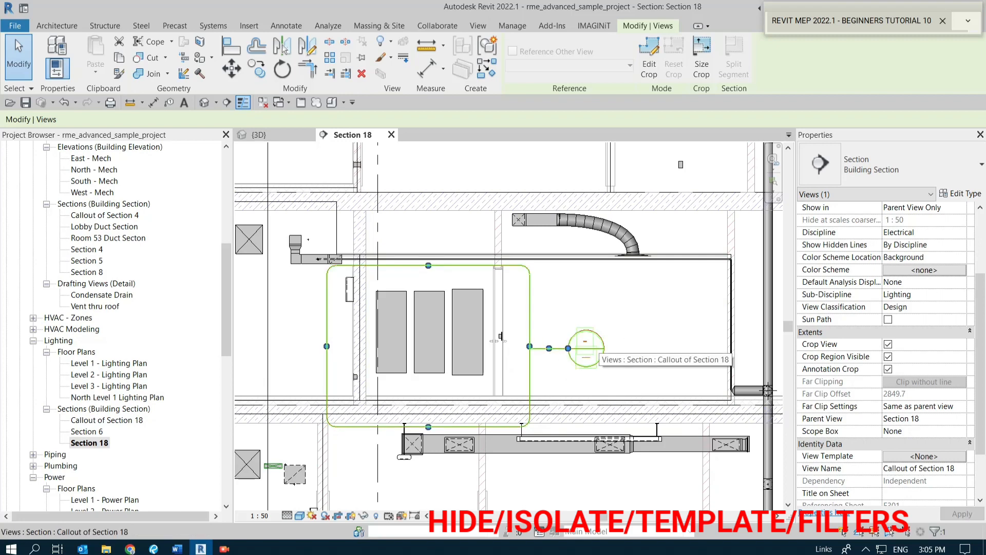
{"action": "left_click", "coordinate": [552, 377]}
{"action": "key", "text": "ctrl"}
{"action": "key", "text": "ctrl"}
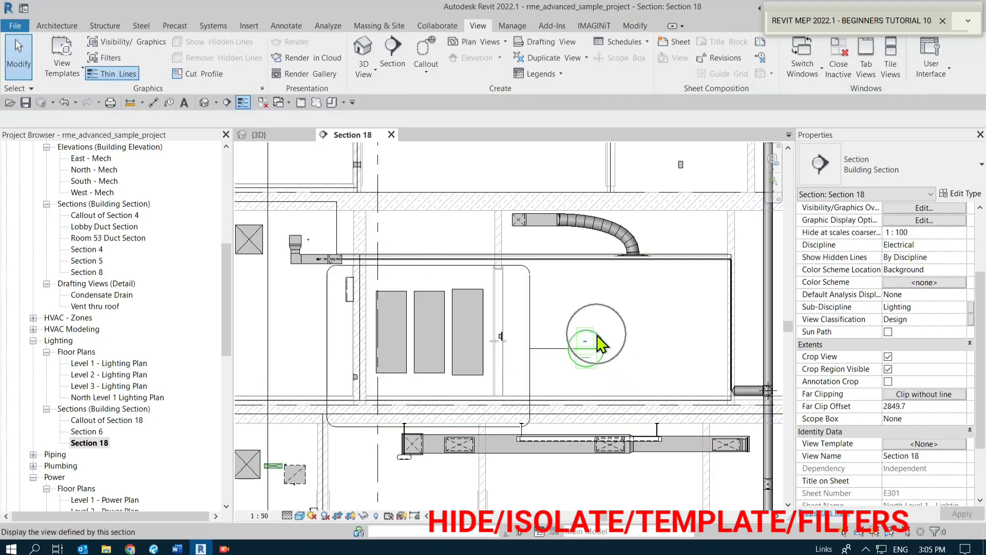
{"action": "double_click", "coordinate": [597, 344]}
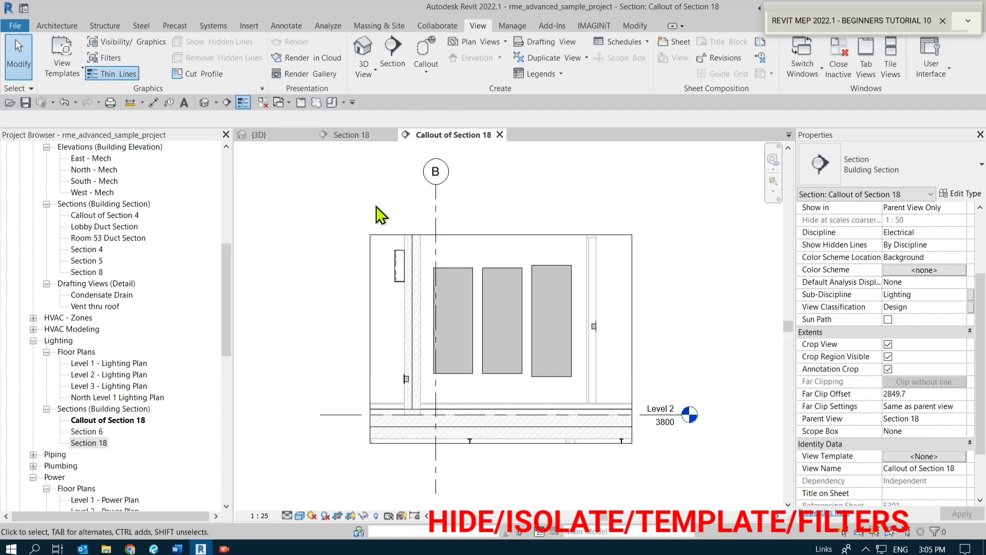
{"action": "left_click", "coordinate": [347, 135]}
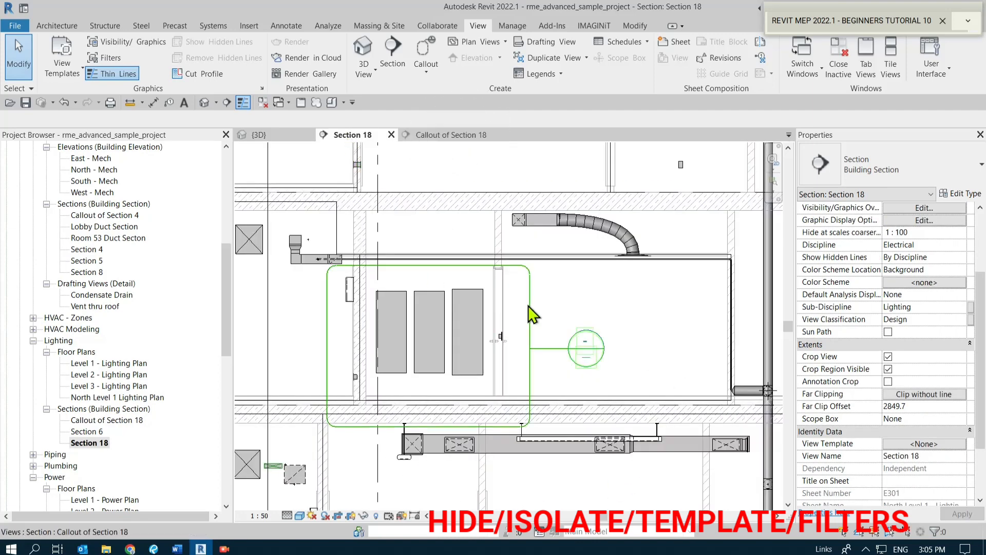
{"action": "left_click", "coordinate": [461, 134]}
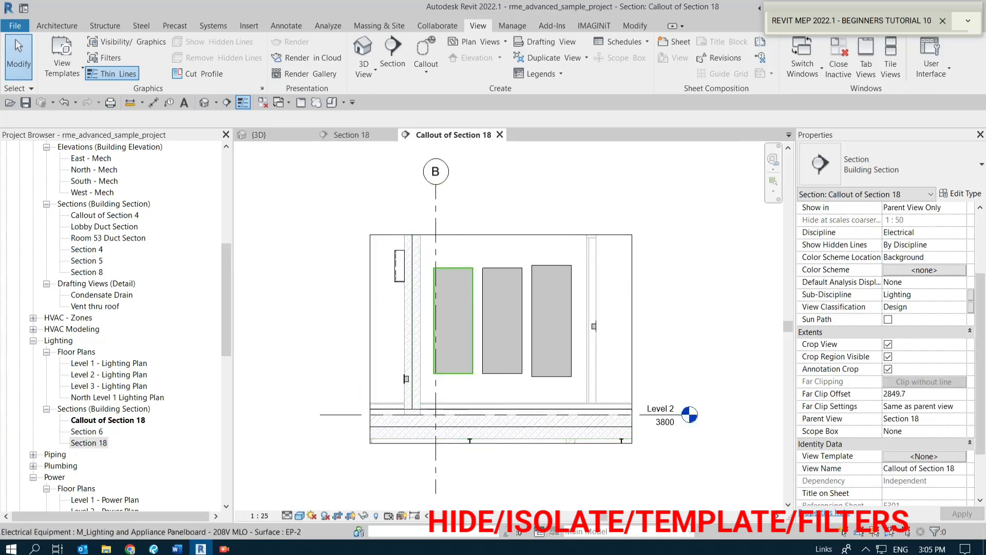
Select the middle of the three panelboards in the callout view, and nudge it upward in the Section 18 view.
{"action": "left_click", "coordinate": [491, 286]}
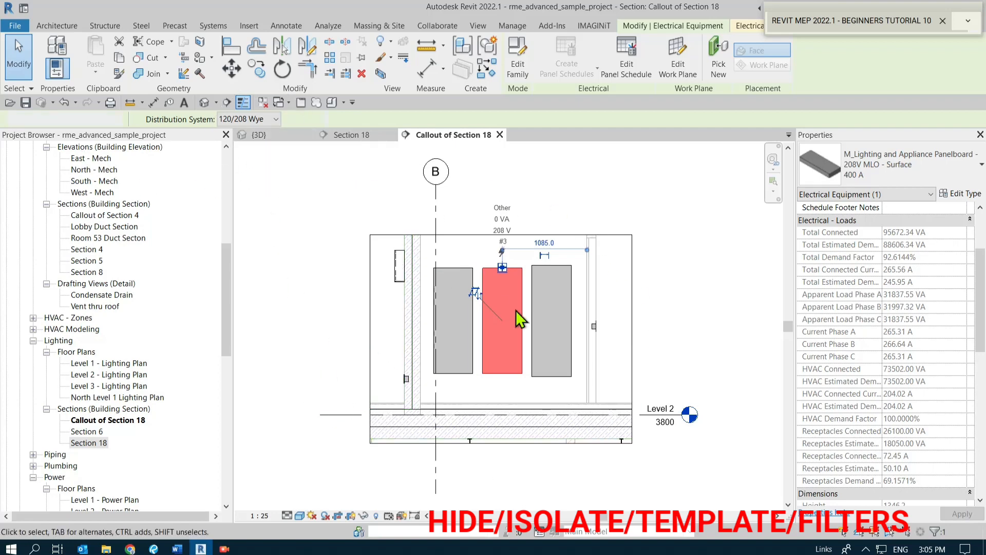
{"action": "key", "text": "Escape"}
{"action": "left_click", "coordinate": [521, 272]}
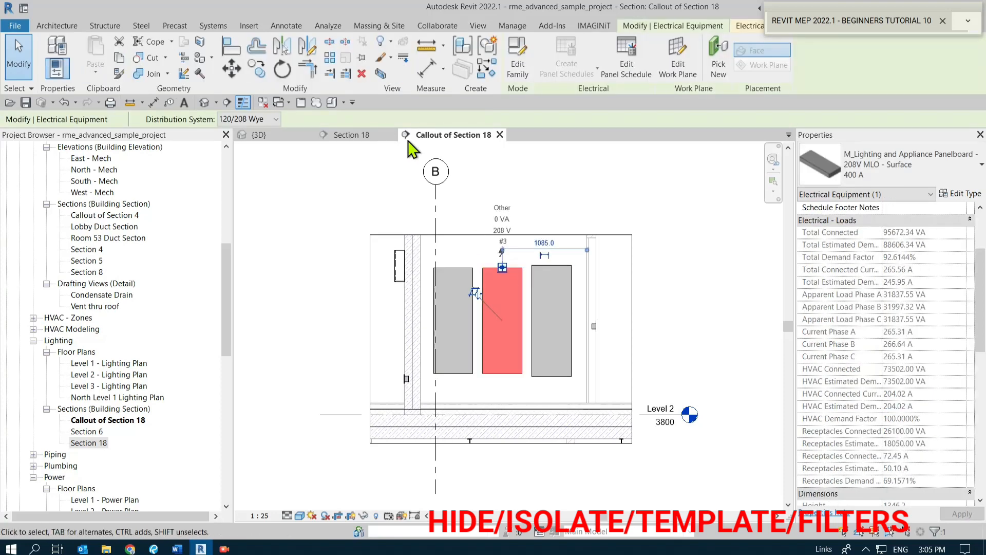
{"action": "left_click", "coordinate": [354, 135]}
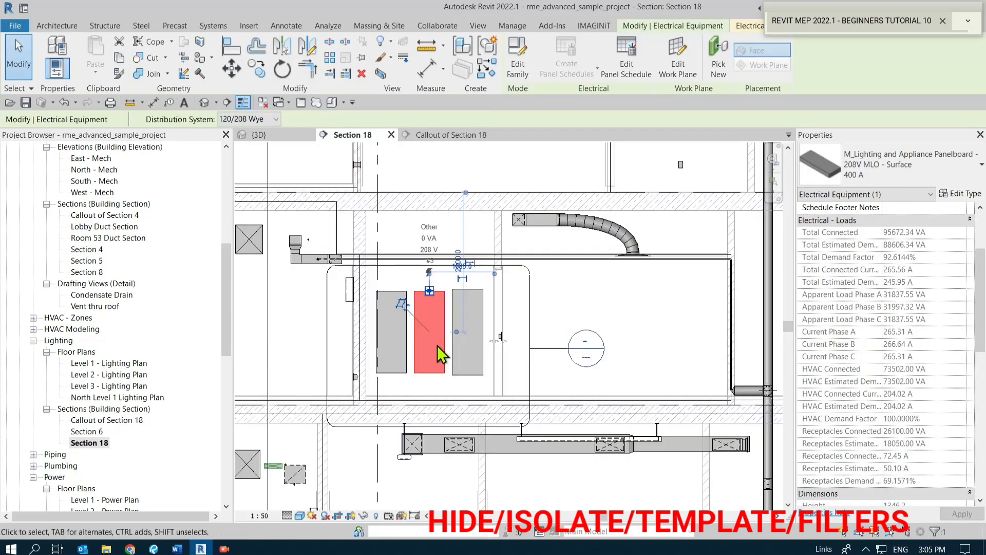
{"action": "left_click", "coordinate": [557, 349]}
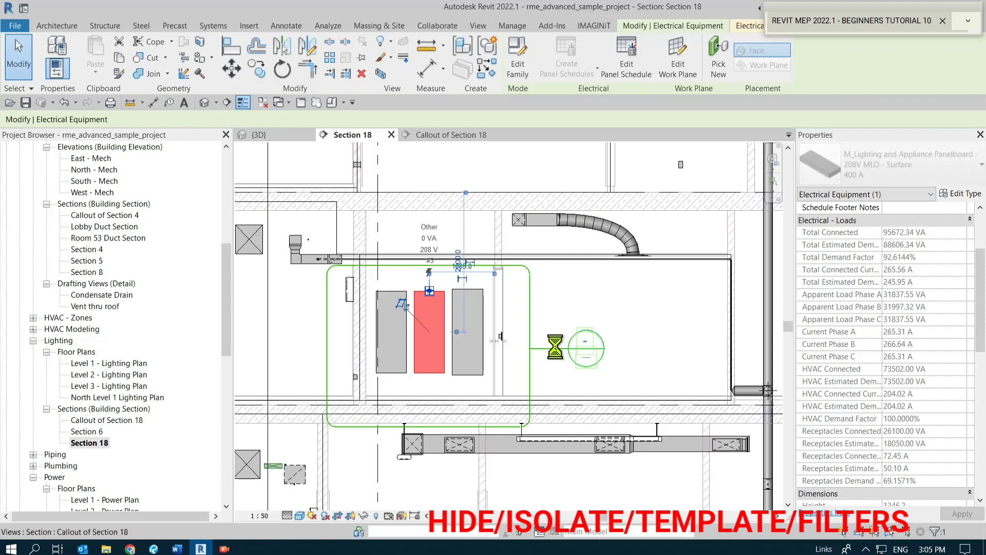
{"action": "key", "text": "Up"}
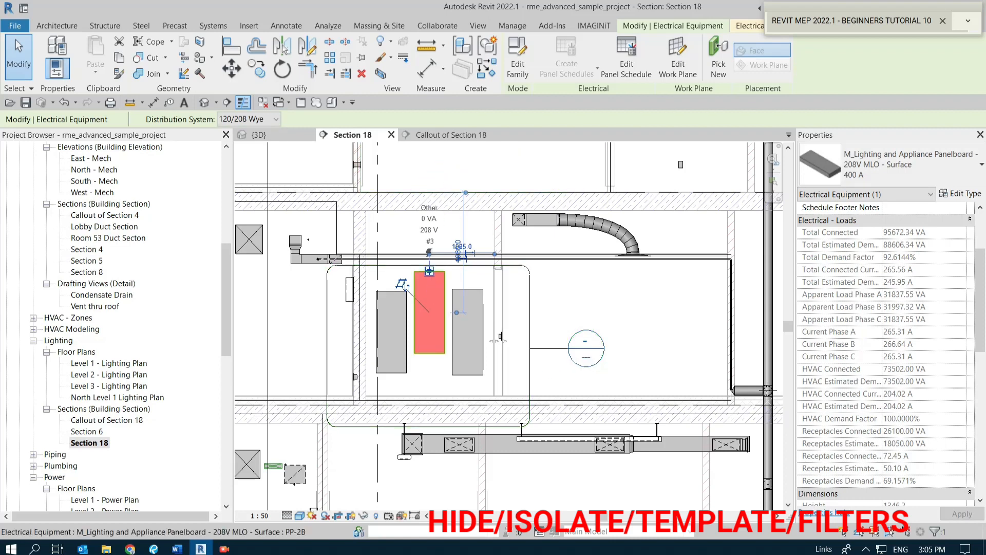
Check the raised middle panelboard in the Callout of Section 18 view, and clear the selection.
{"action": "left_click", "coordinate": [437, 134]}
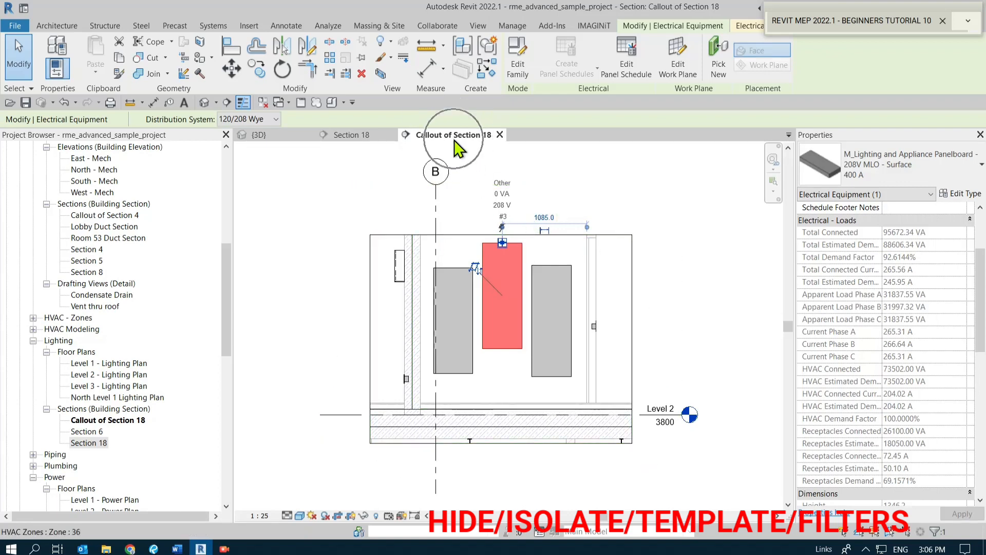
{"action": "left_click", "coordinate": [697, 360]}
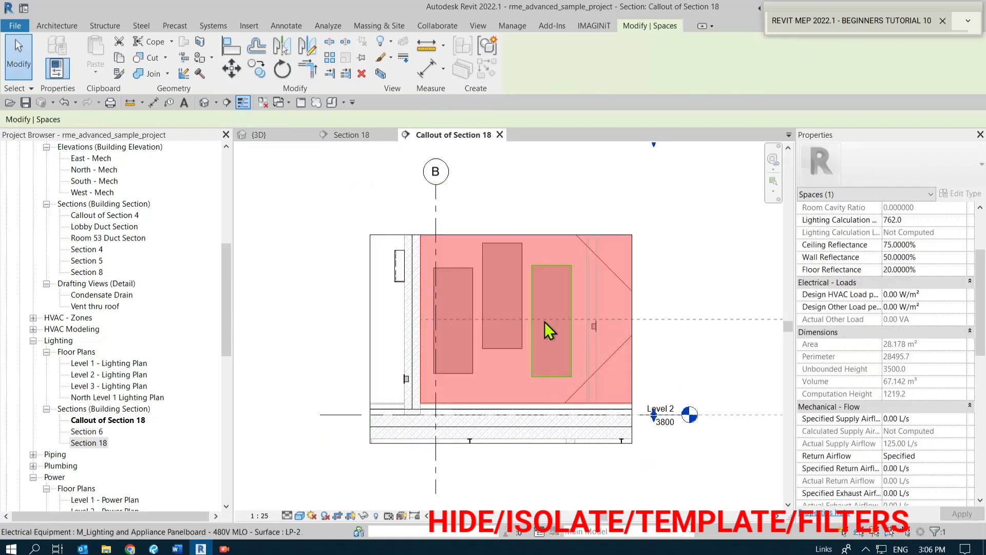
{"action": "left_click", "coordinate": [657, 249]}
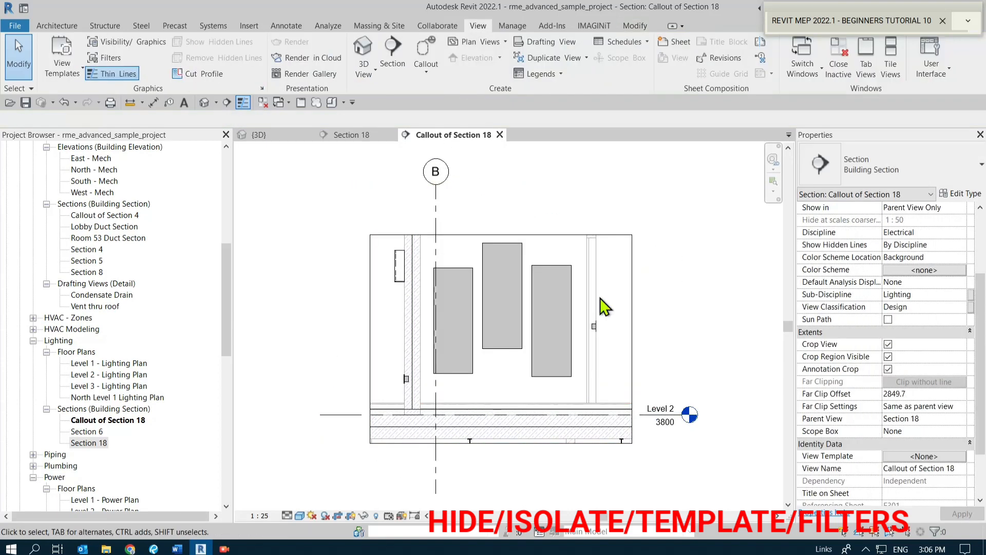
{"action": "left_click", "coordinate": [521, 341]}
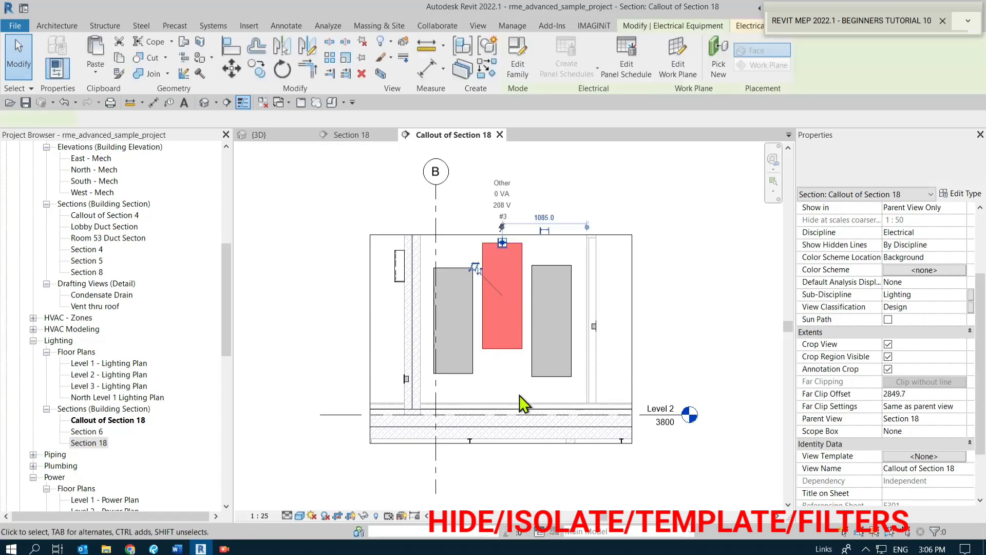
{"action": "left_click", "coordinate": [574, 459]}
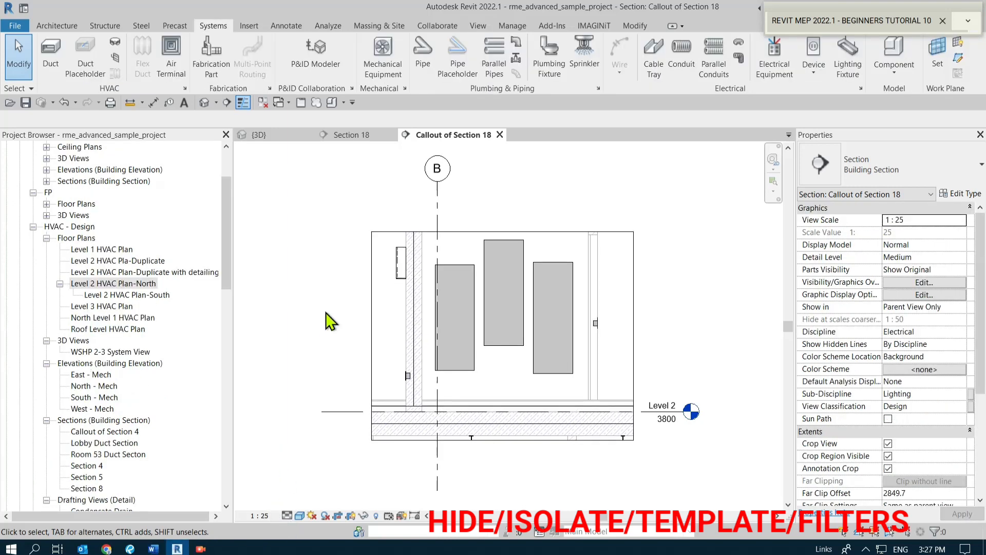
Review the callout view's properties down to the View Template setting, and look over the available view template commands.
{"action": "key", "text": "ctrl"}
{"action": "key", "text": "ctrl"}
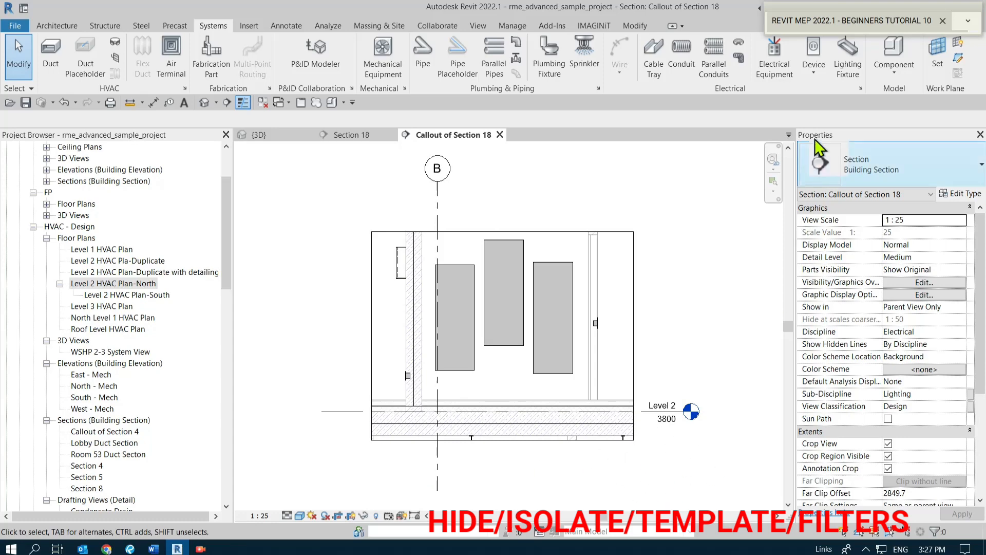
{"action": "key", "text": "ctrl"}
{"action": "scroll", "coordinate": [849, 362], "scroll_direction": "down", "scroll_amount": 5}
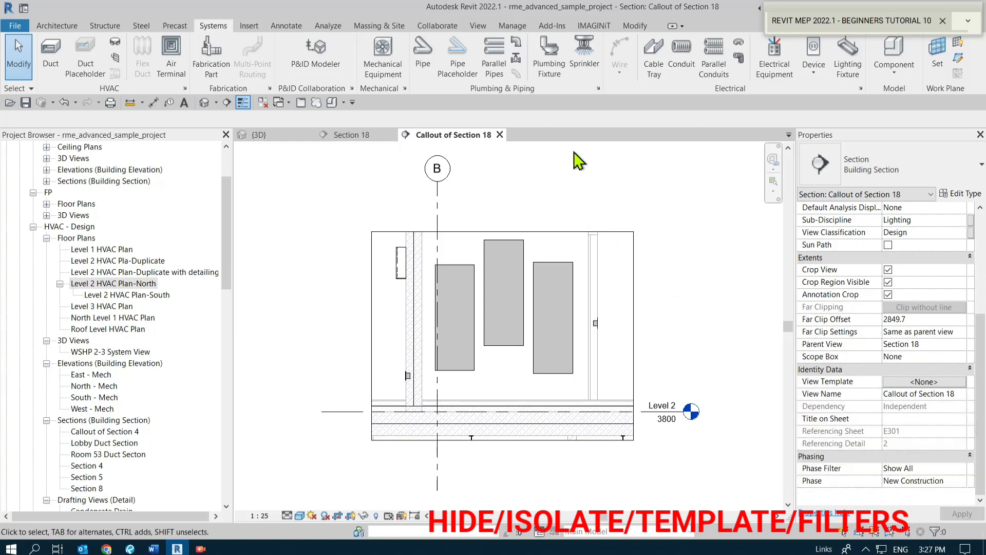
{"action": "left_click", "coordinate": [478, 26]}
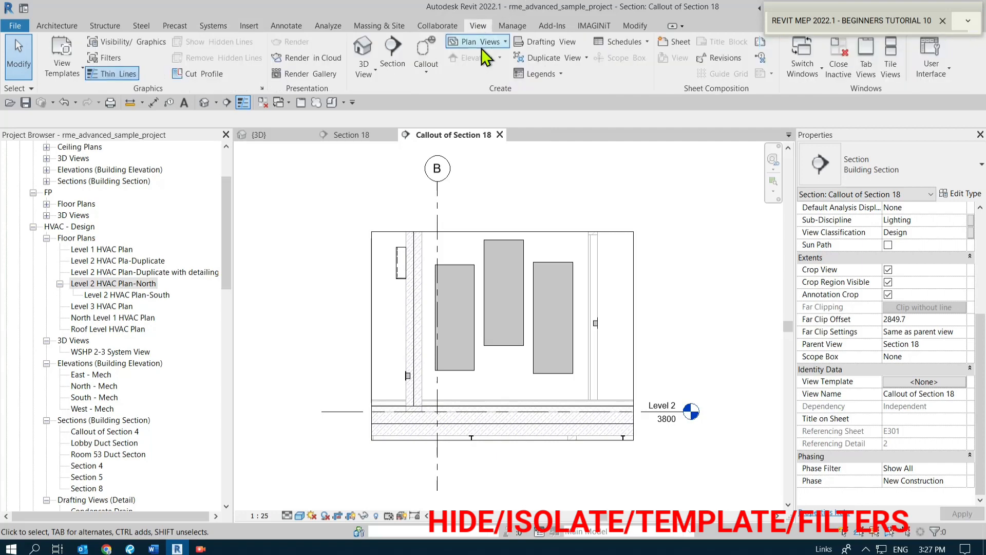
{"action": "left_click", "coordinate": [59, 73]}
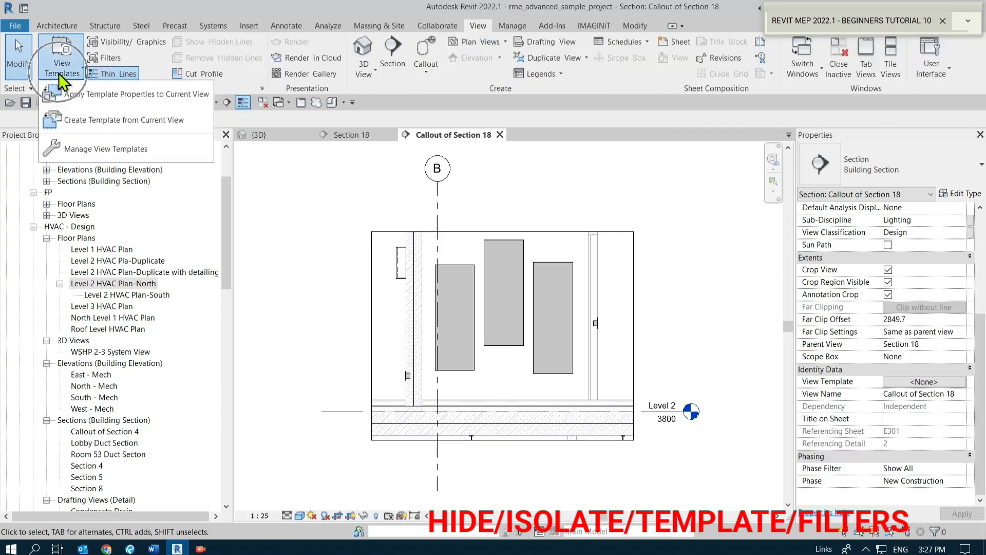
{"action": "left_click", "coordinate": [60, 69]}
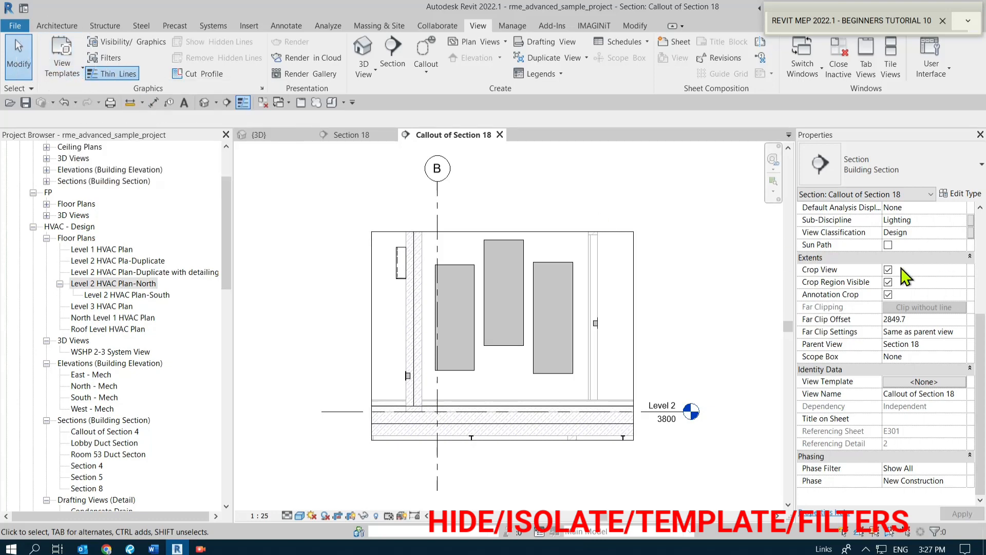
Examine the callout view's graphics parameters, including Display Model, Visibility/Graphics Overrides, and Discipline, as settings a view template can control.
{"action": "scroll", "coordinate": [892, 298], "scroll_direction": "up", "scroll_amount": 5}
{"action": "key", "text": "ctrl"}
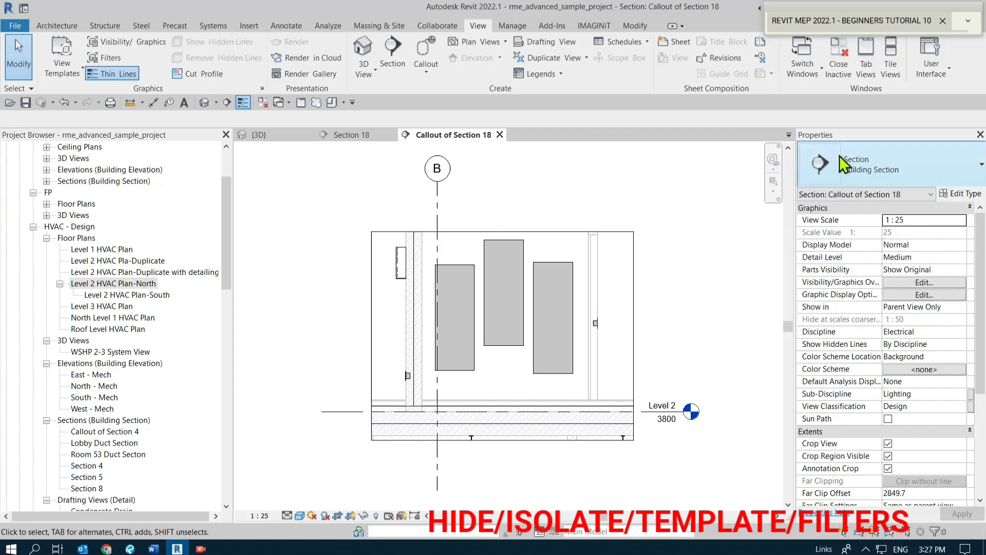
{"action": "key", "text": "ctrl"}
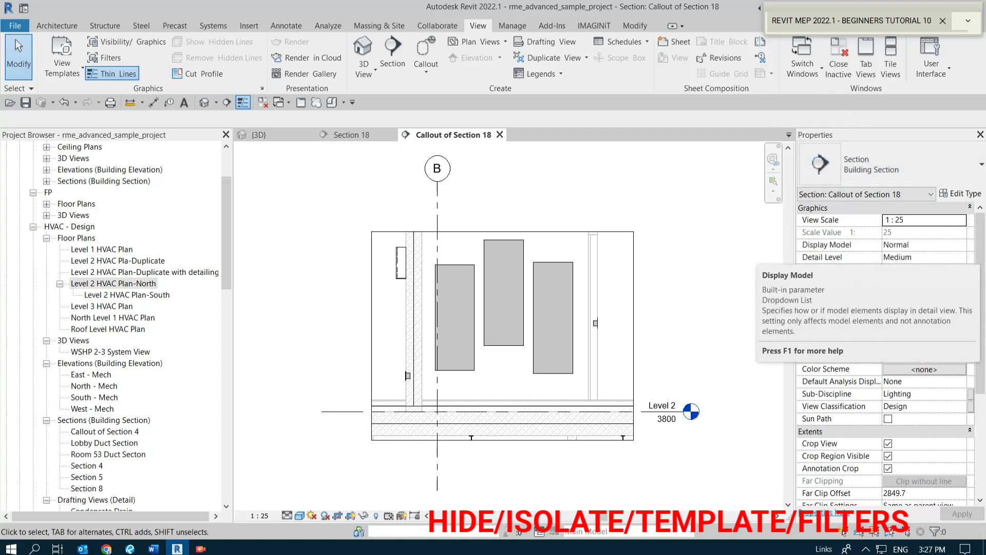
{"action": "key", "text": "ctrl"}
{"action": "key", "text": "ctrl"}
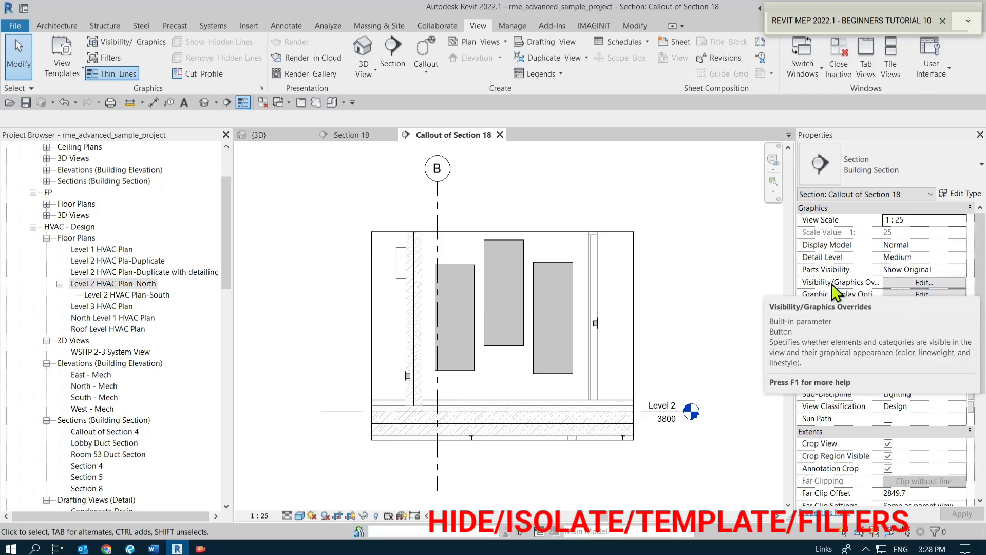
{"action": "scroll", "coordinate": [831, 285], "scroll_direction": "down", "scroll_amount": 2}
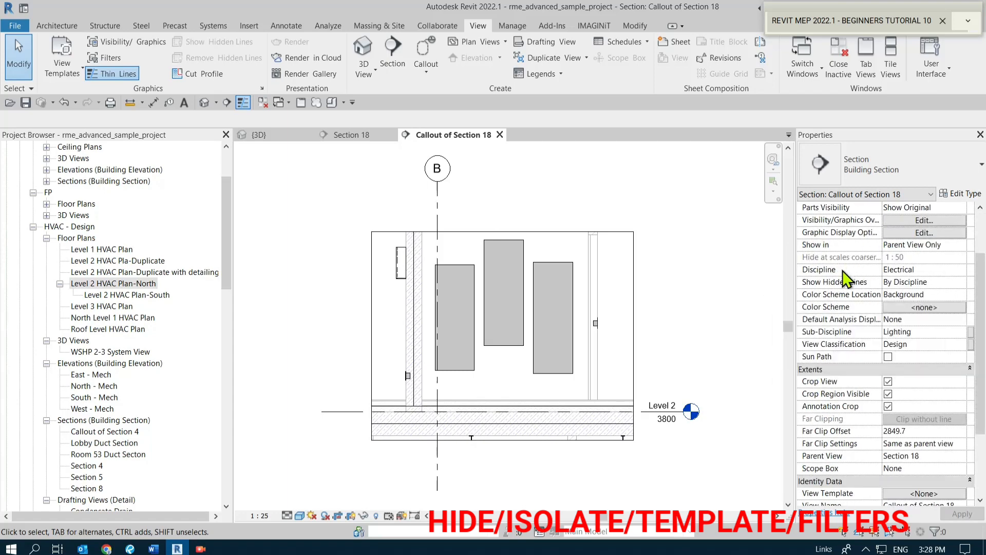
{"action": "key", "text": "ctrl"}
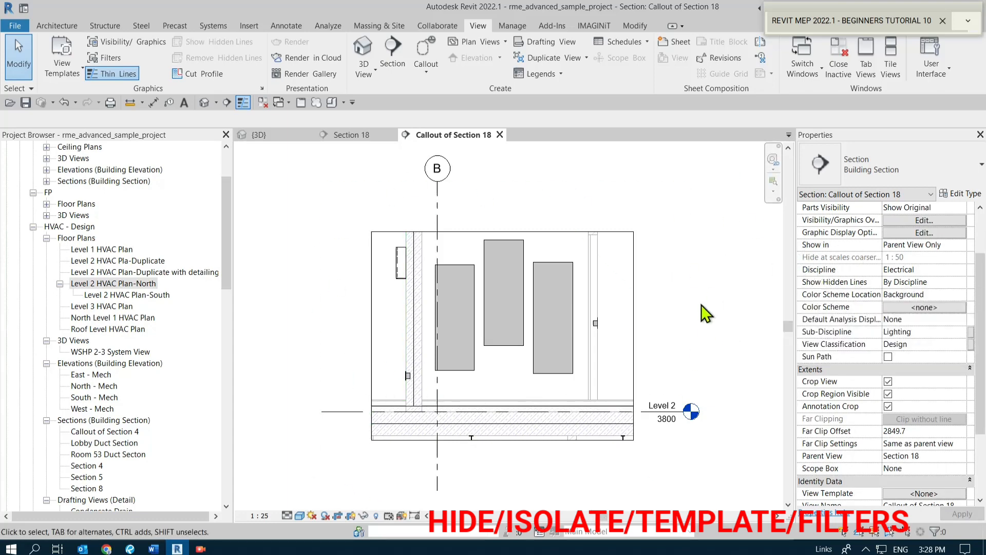
{"action": "scroll", "coordinate": [870, 345], "scroll_direction": "up", "scroll_amount": 2}
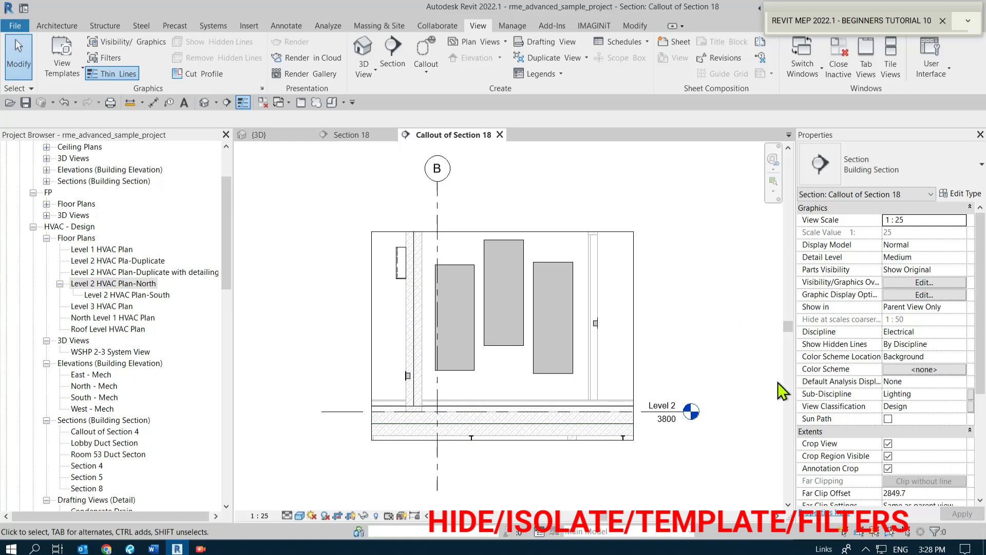
{"action": "scroll", "coordinate": [890, 442], "scroll_direction": "down", "scroll_amount": 1}
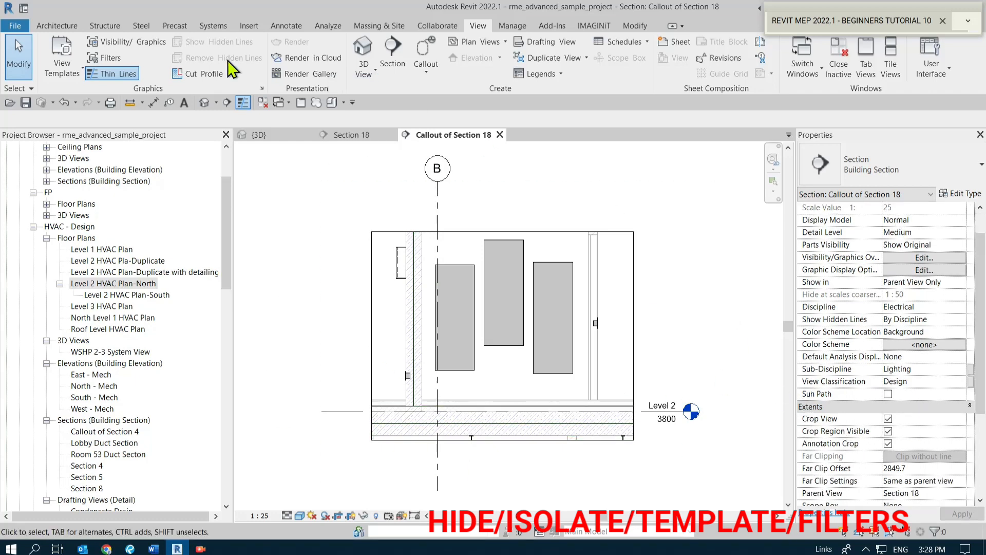
Look over the view template commands, and open the Level 2 HVAC Plan-North floor plan under HVAC - Design.
{"action": "left_click", "coordinate": [67, 69]}
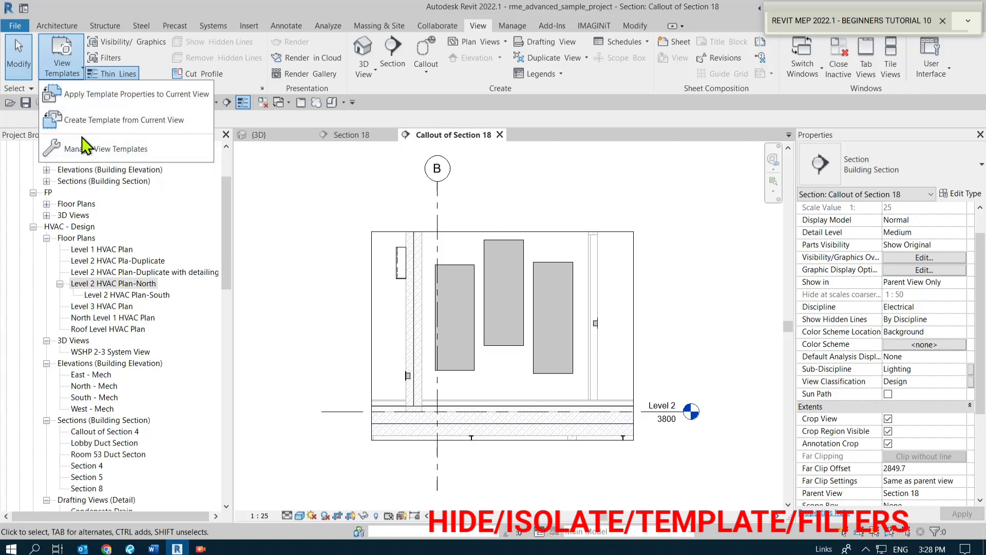
{"action": "left_click", "coordinate": [68, 66]}
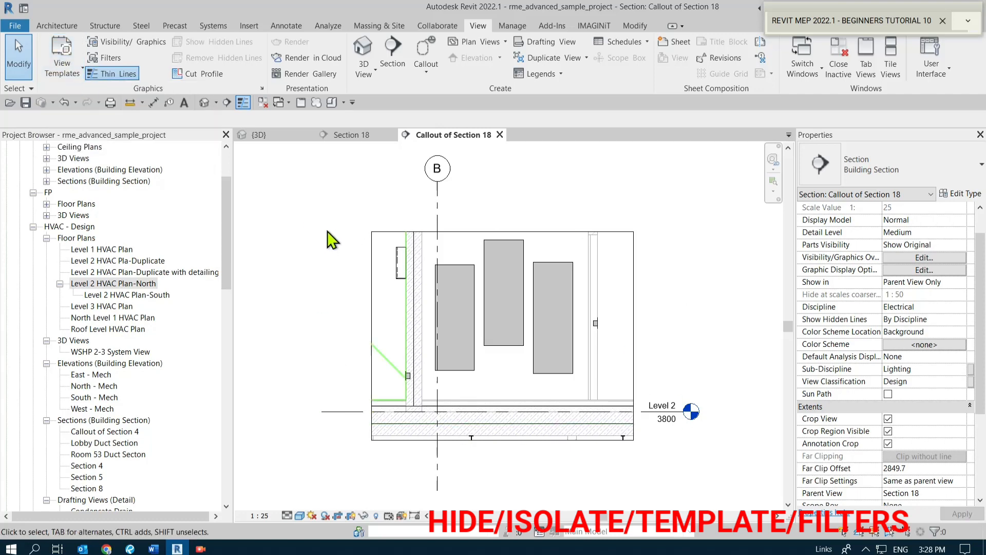
{"action": "left_click", "coordinate": [117, 284]}
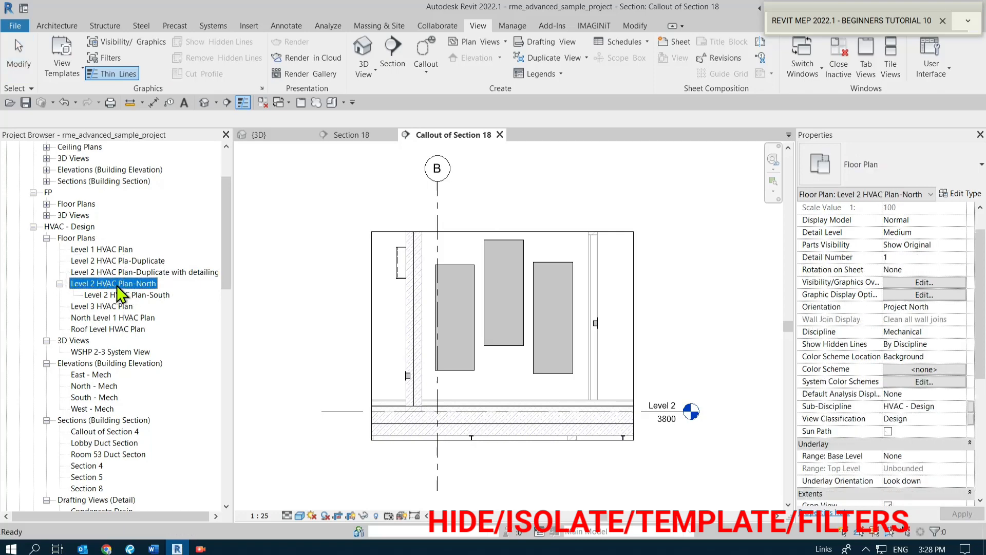
{"action": "double_click", "coordinate": [117, 284]}
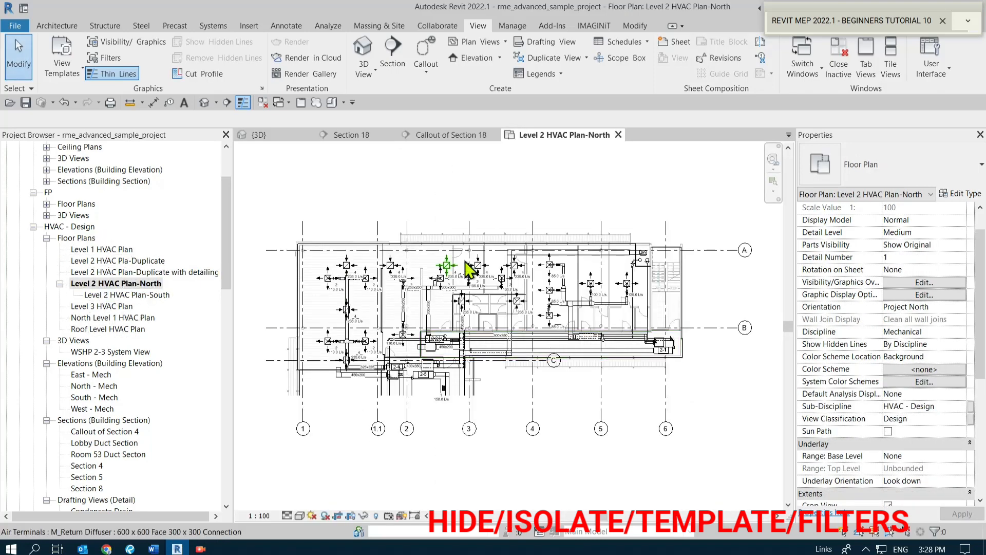
{"action": "scroll", "coordinate": [380, 308], "scroll_direction": "up", "scroll_amount": 3}
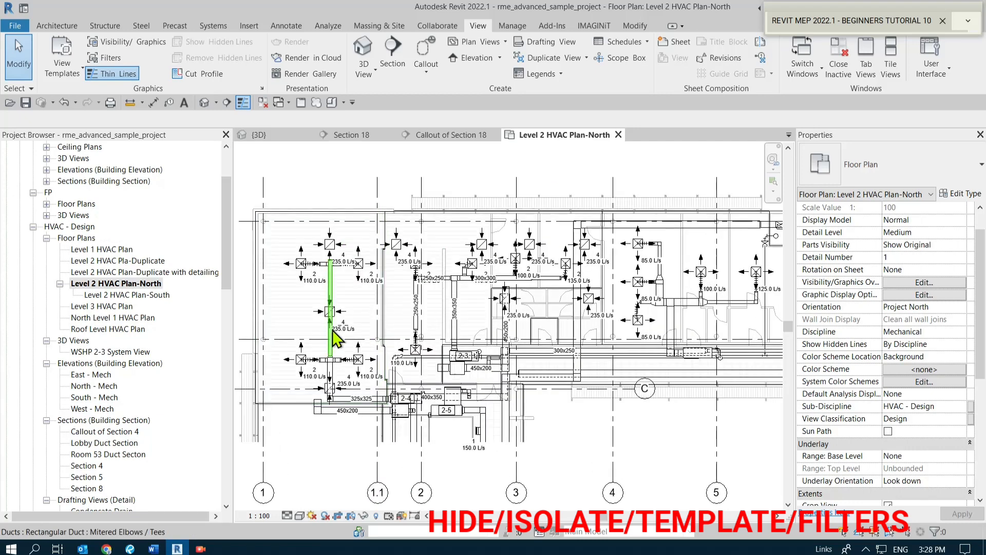
{"action": "scroll", "coordinate": [339, 339], "scroll_direction": "up", "scroll_amount": 1}
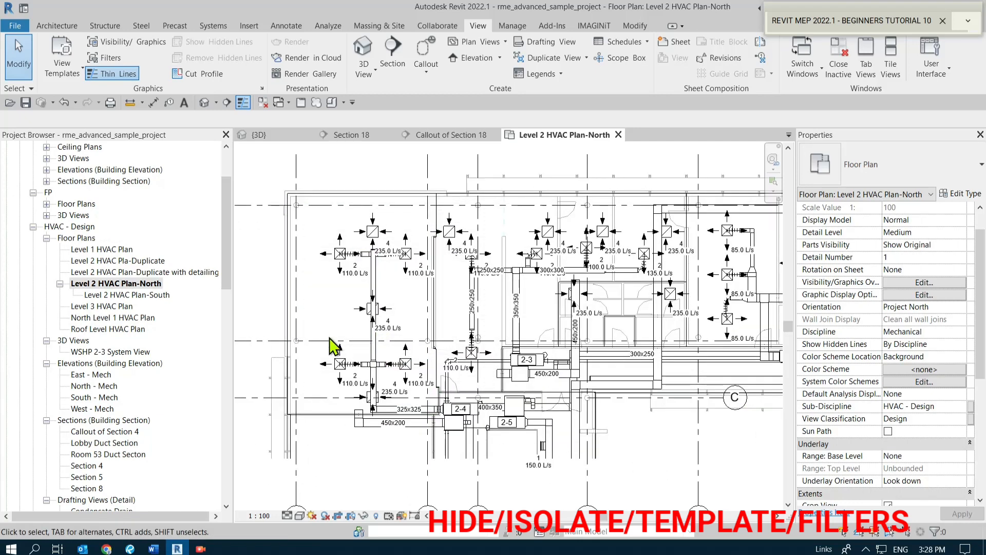
Duplicate the Level 2 HVAC Plan-North view without detailing, and delete the horizontal matchline in the copy.
{"action": "left_click", "coordinate": [135, 285]}
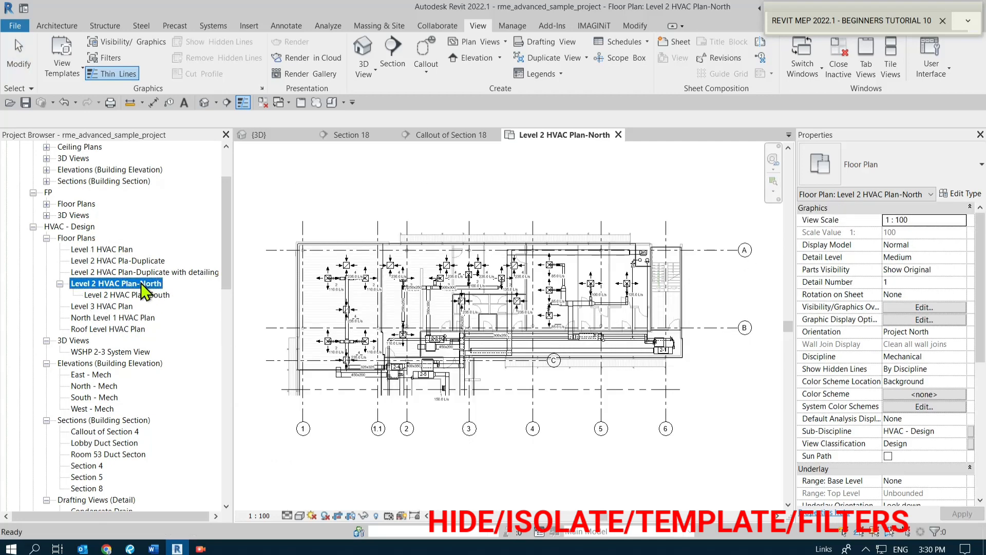
{"action": "right_click", "coordinate": [141, 283]}
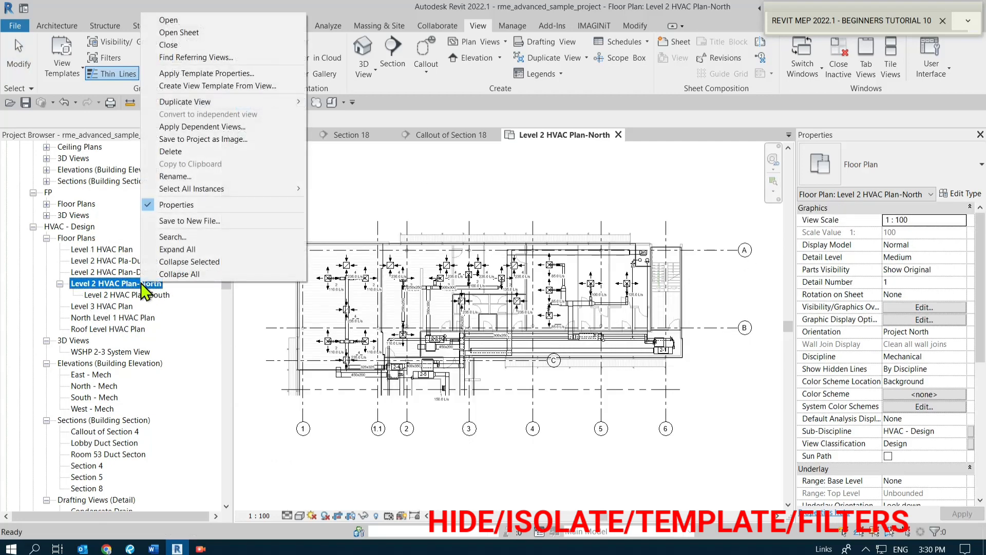
{"action": "mouse_move", "coordinate": [188, 102]}
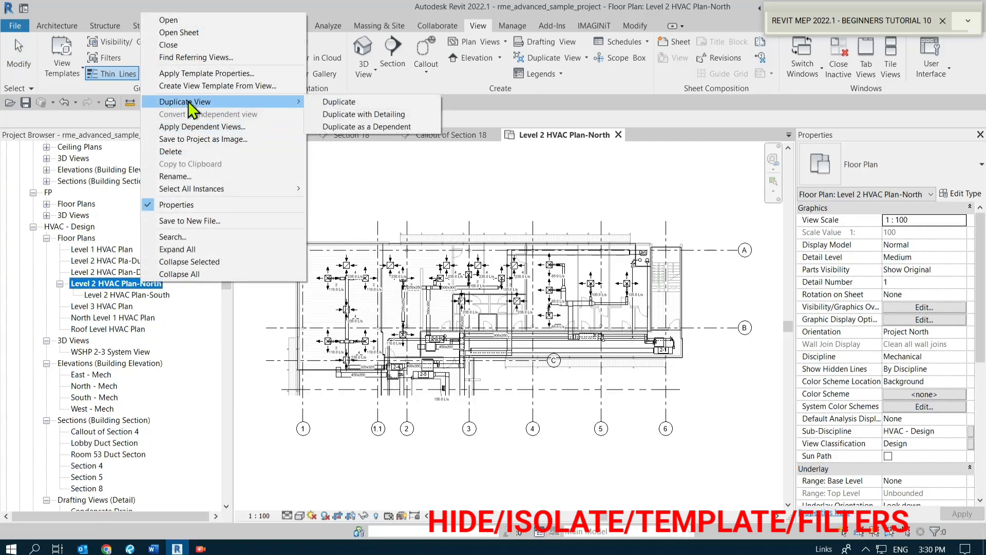
{"action": "left_click", "coordinate": [324, 104]}
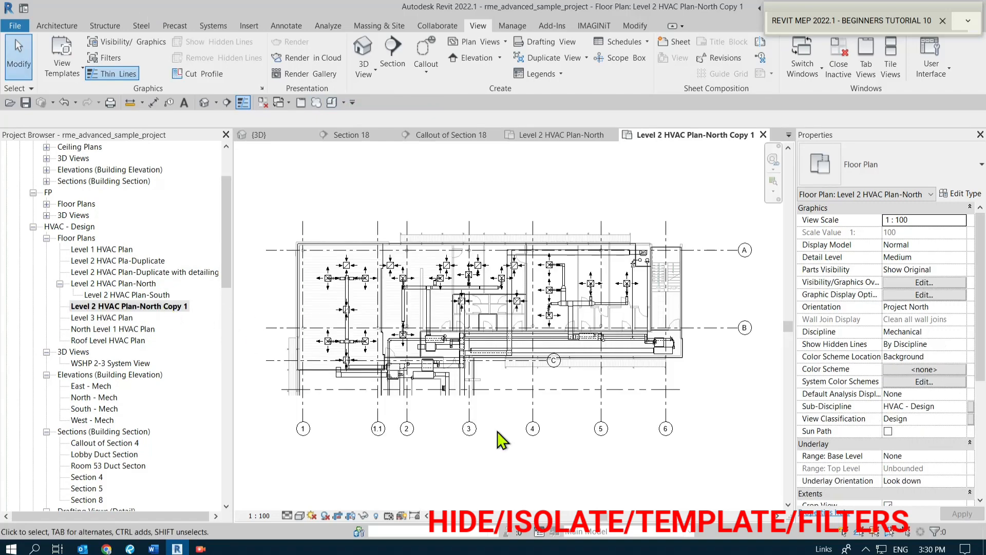
{"action": "left_click", "coordinate": [497, 390]}
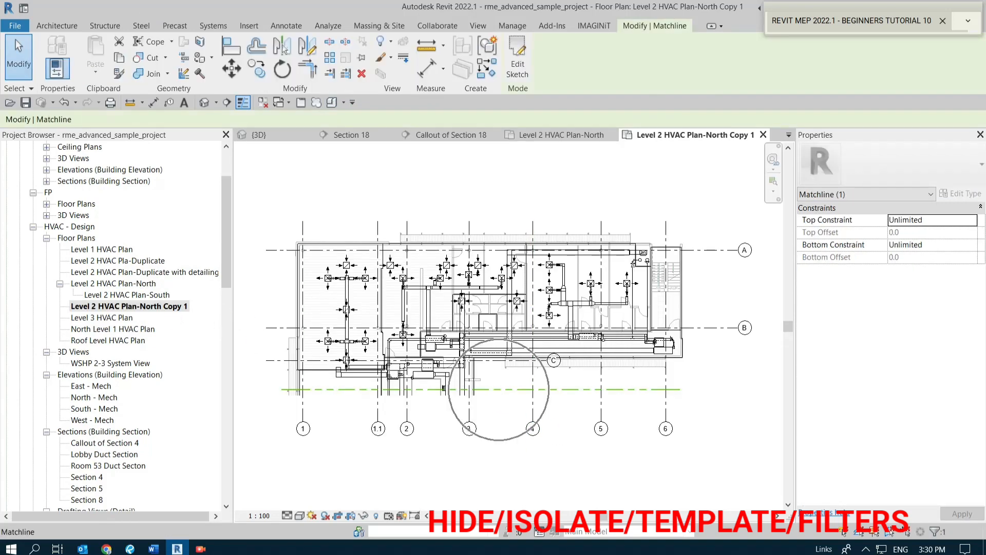
{"action": "key", "text": "Delete"}
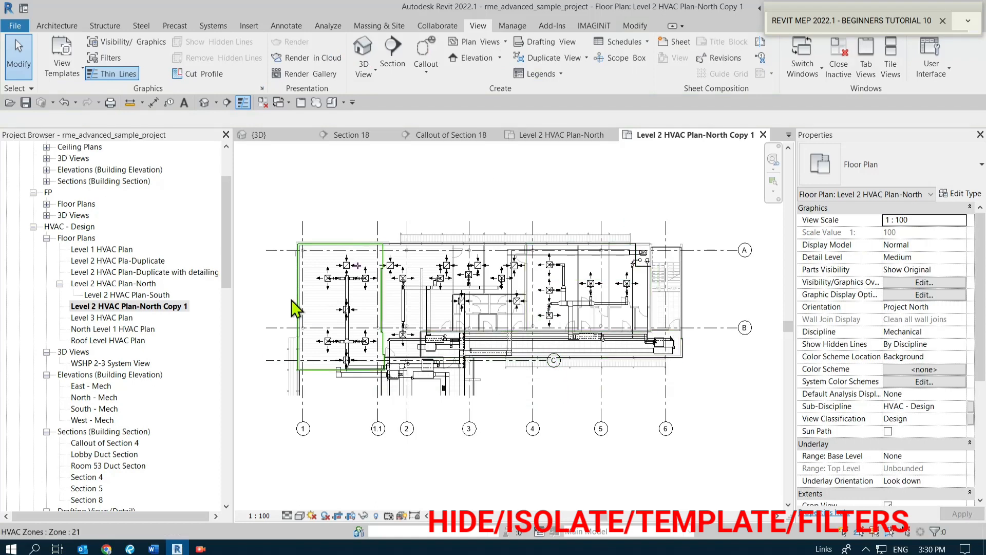
{"action": "left_click", "coordinate": [131, 306]}
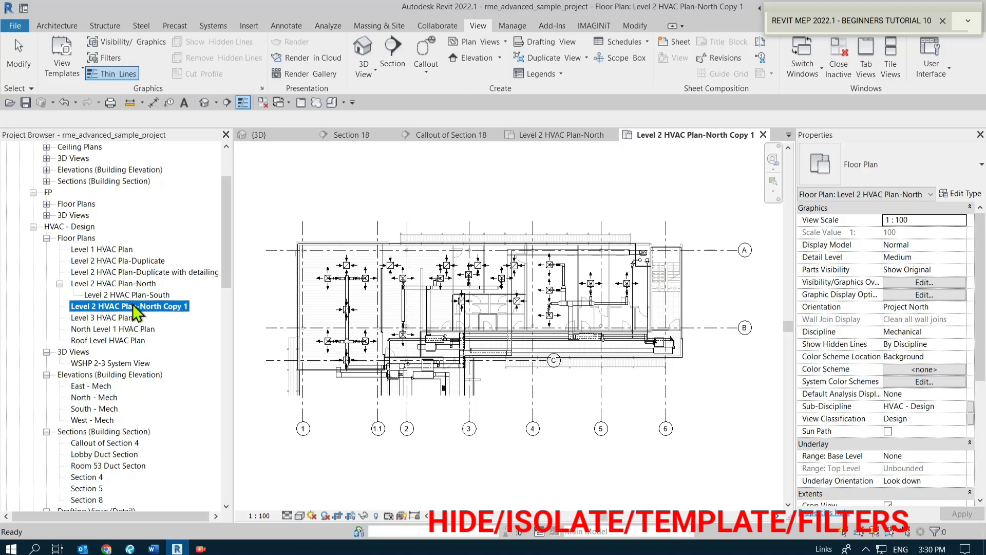
{"action": "left_click", "coordinate": [133, 304]}
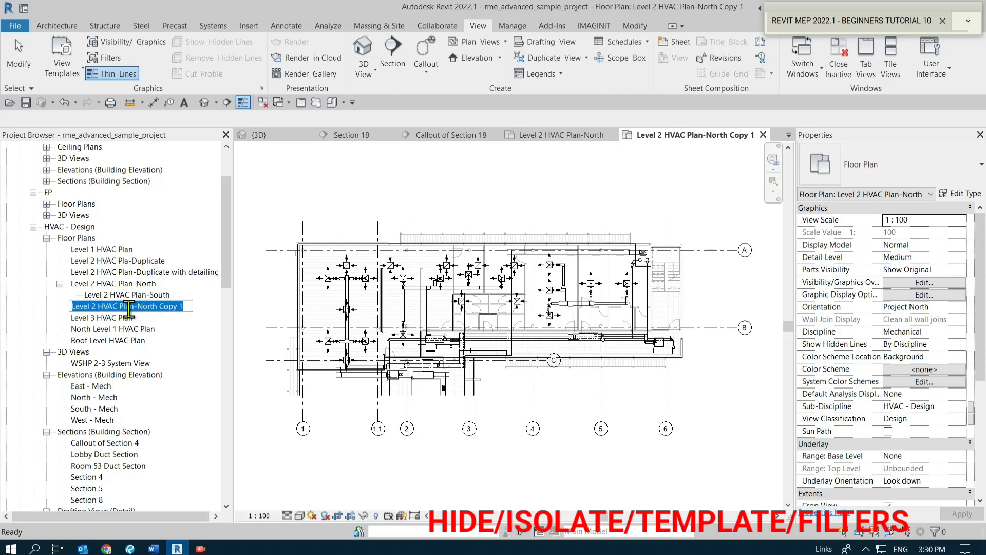
{"action": "right_click", "coordinate": [139, 308]}
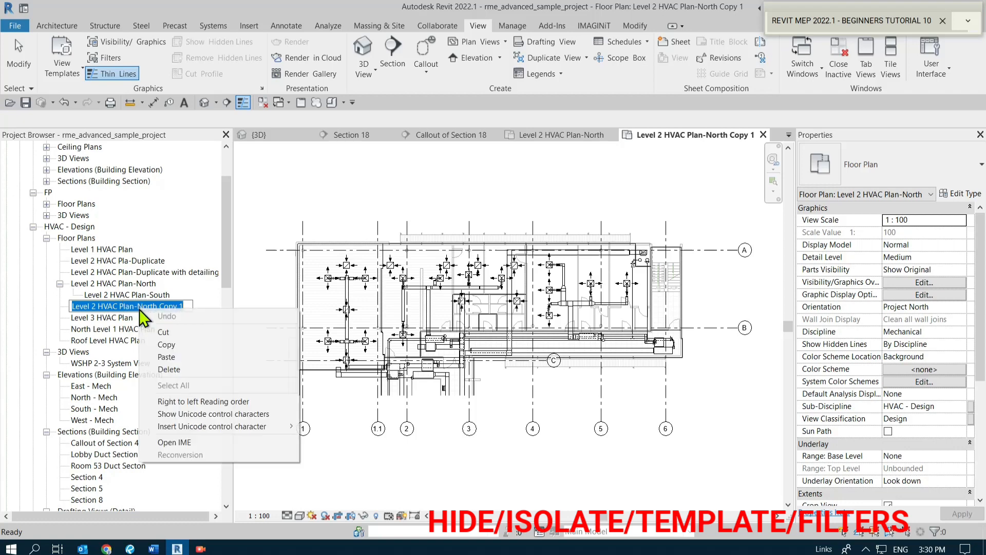
{"action": "key", "text": "Escape"}
{"action": "right_click", "coordinate": [137, 309]}
{"action": "key", "text": "Escape"}
{"action": "key", "text": "Escape"}
Rename the duplicated floor plan view as Level 2 HVAC Plan-Return.
{"action": "right_click", "coordinate": [137, 307]}
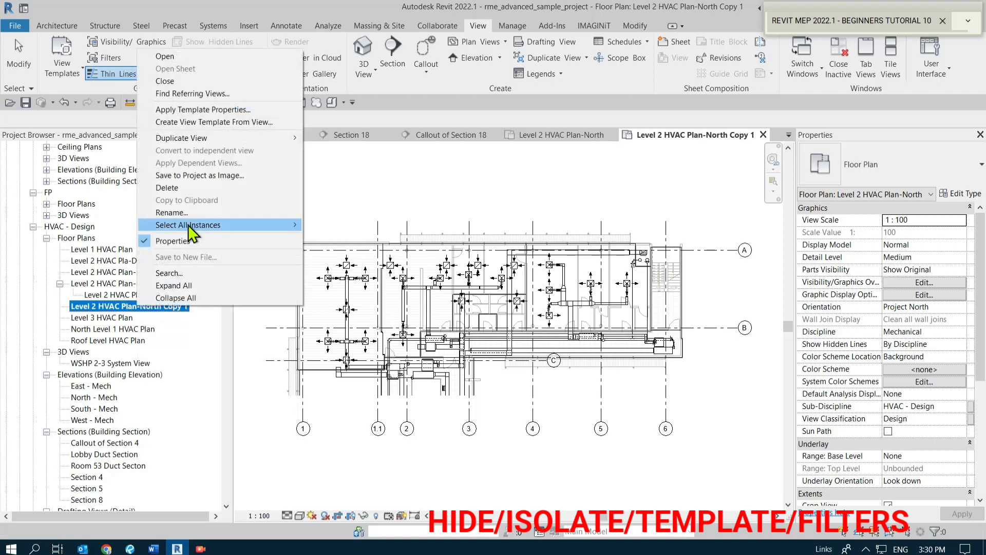
{"action": "left_click", "coordinate": [175, 212]}
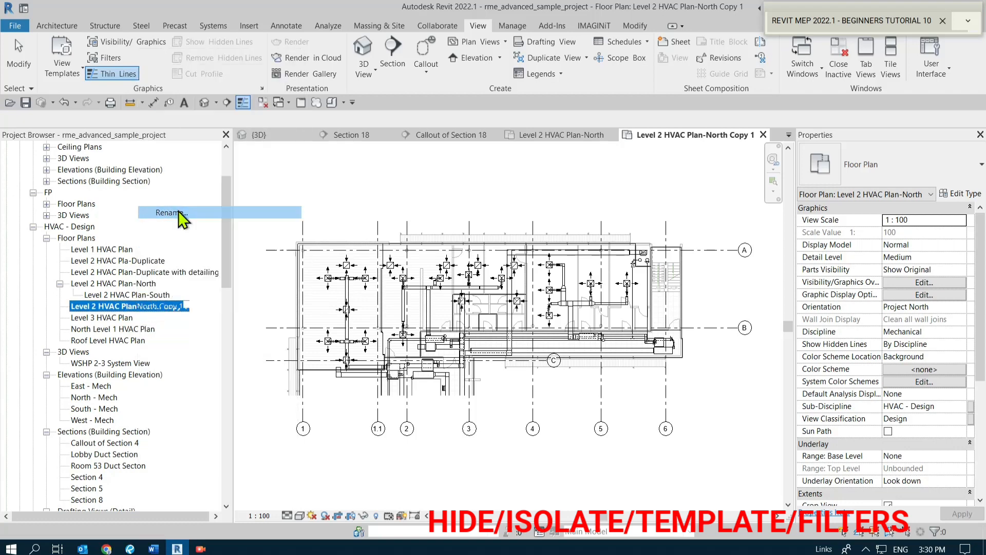
{"action": "left_click", "coordinate": [144, 308]}
{"action": "left_click_drag", "start_coordinate": [138, 308], "coordinate": [176, 308]}
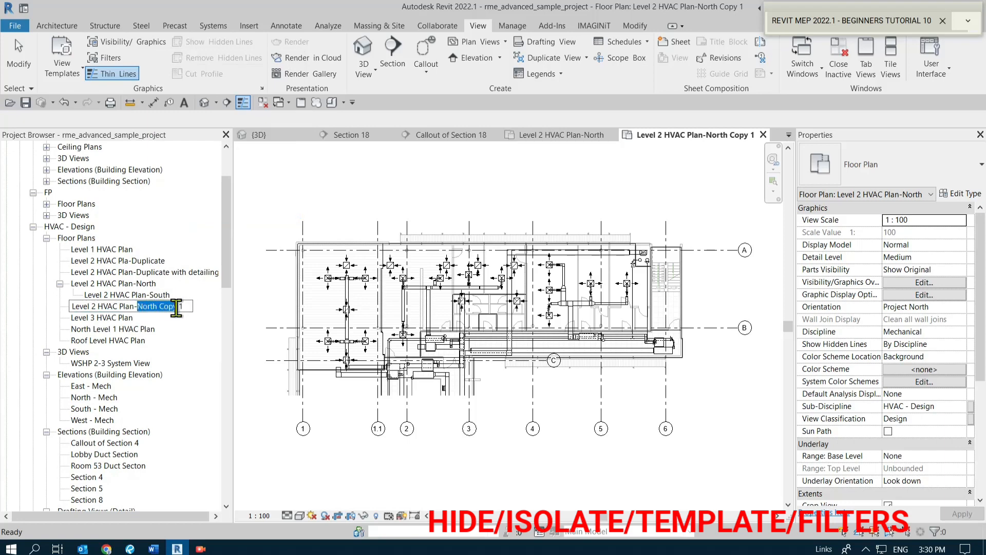
{"action": "type", "text": "R"}
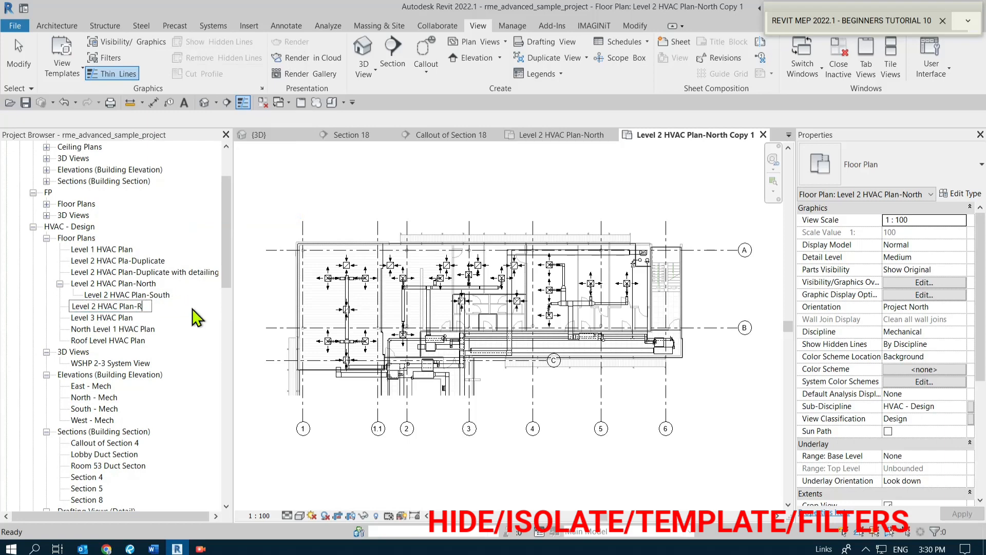
{"action": "type", "text": "eturn"}
{"action": "key", "text": "Return"}
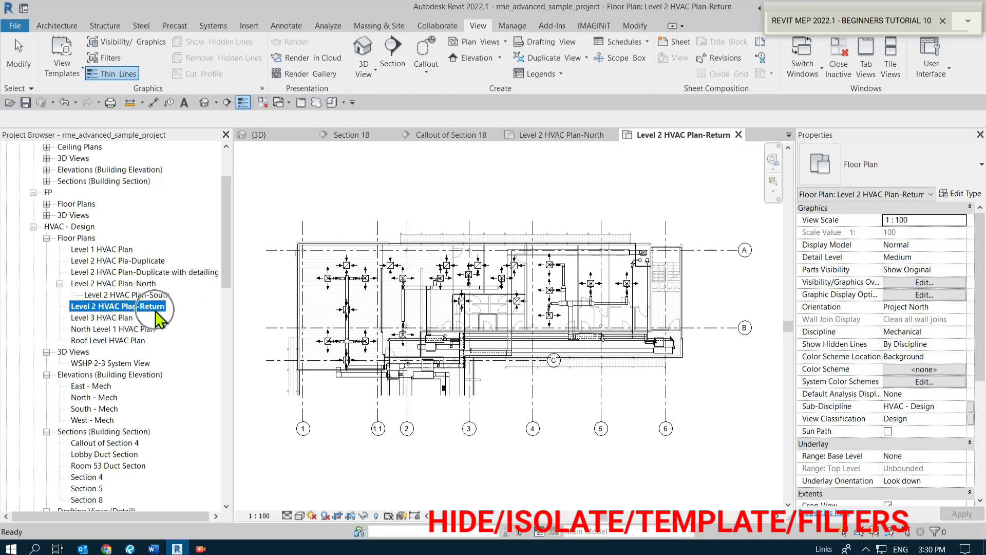
Turn off view cropping in the Level 2 HVAC Plan-Return view to show the whole building's floor plan.
{"action": "left_click", "coordinate": [378, 454]}
{"action": "scroll", "coordinate": [328, 325], "scroll_direction": "up", "scroll_amount": 1}
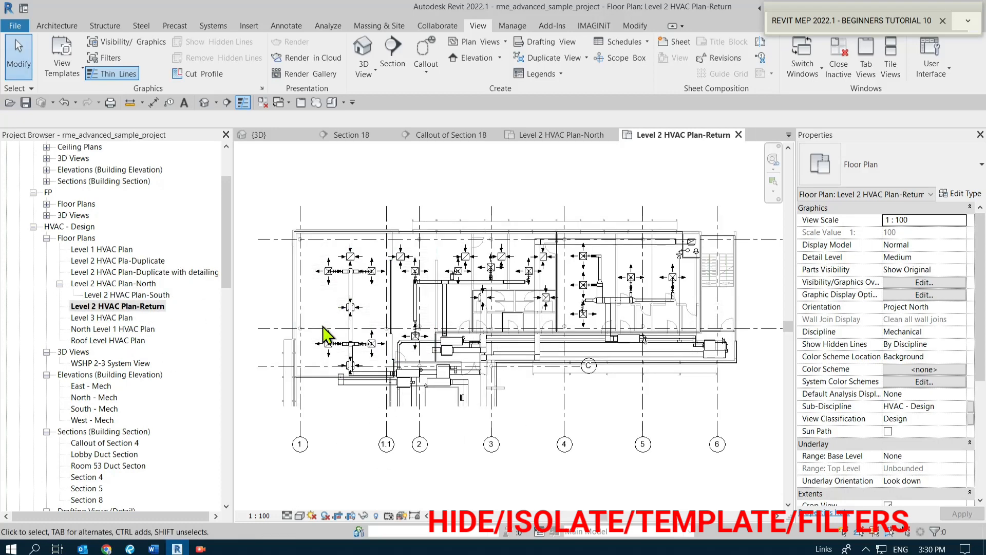
{"action": "scroll", "coordinate": [391, 349], "scroll_direction": "down", "scroll_amount": 1}
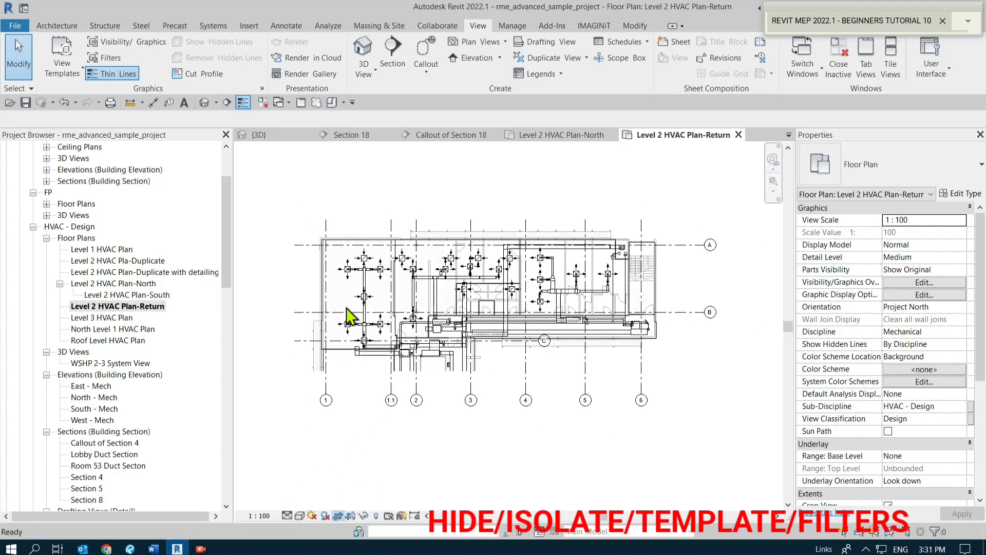
{"action": "scroll", "coordinate": [420, 234], "scroll_direction": "down", "scroll_amount": 3}
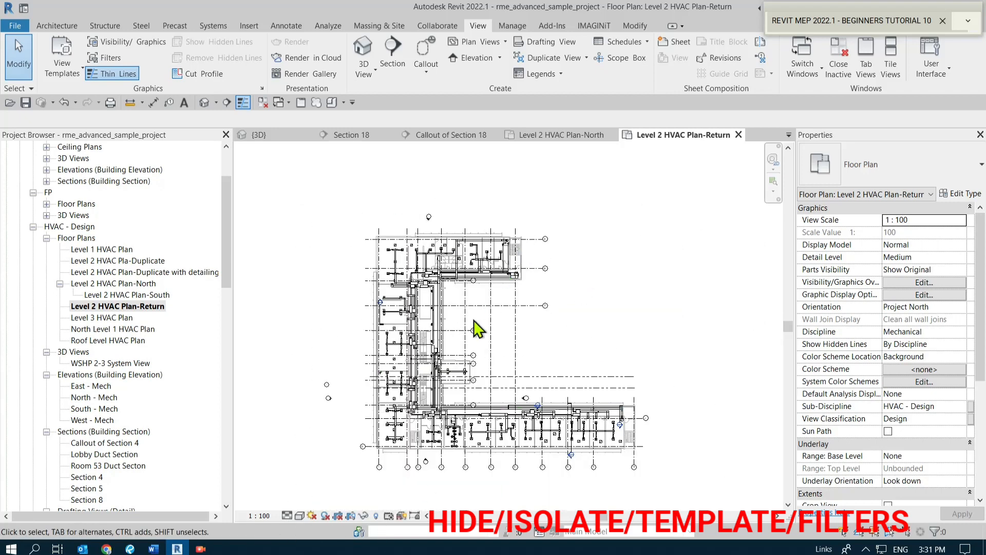
{"action": "scroll", "coordinate": [539, 342], "scroll_direction": "up", "scroll_amount": 1}
{"action": "scroll", "coordinate": [542, 340], "scroll_direction": "up", "scroll_amount": 1}
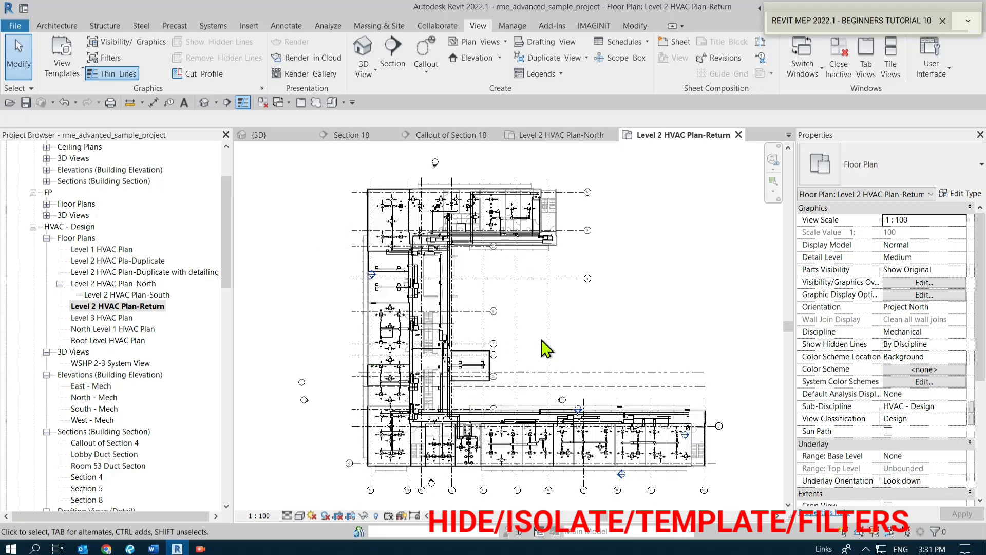
{"action": "left_click", "coordinate": [129, 308]}
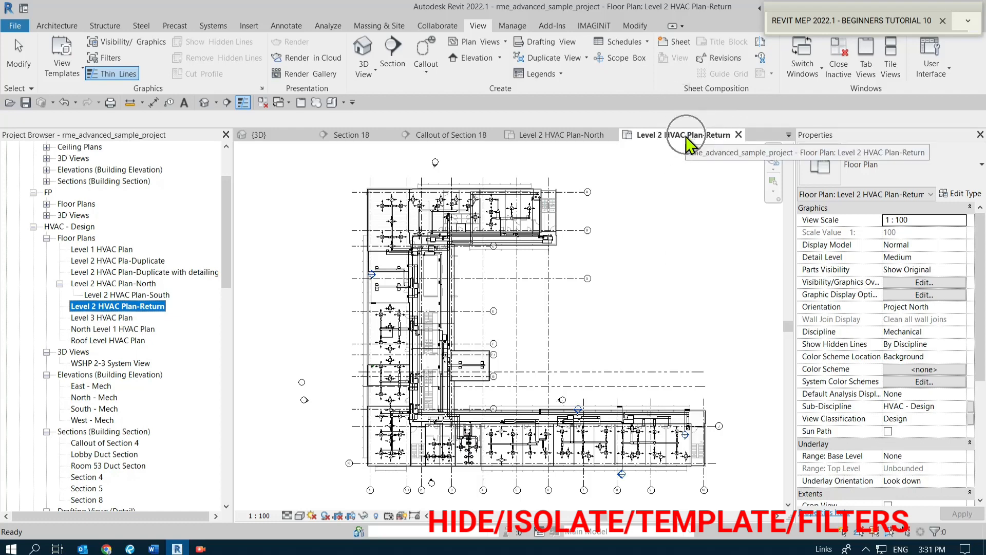
{"action": "left_click", "coordinate": [303, 303]}
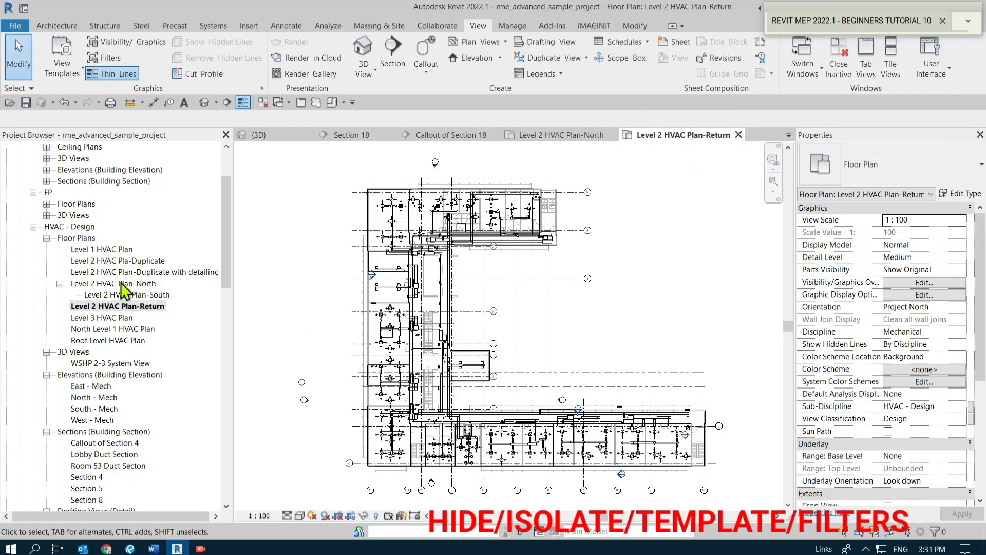
Duplicate the Level 2 HVAC Plan-North view with detailing, and inspect the tags and ducts in the copy.
{"action": "left_click", "coordinate": [123, 284]}
{"action": "right_click", "coordinate": [123, 288]}
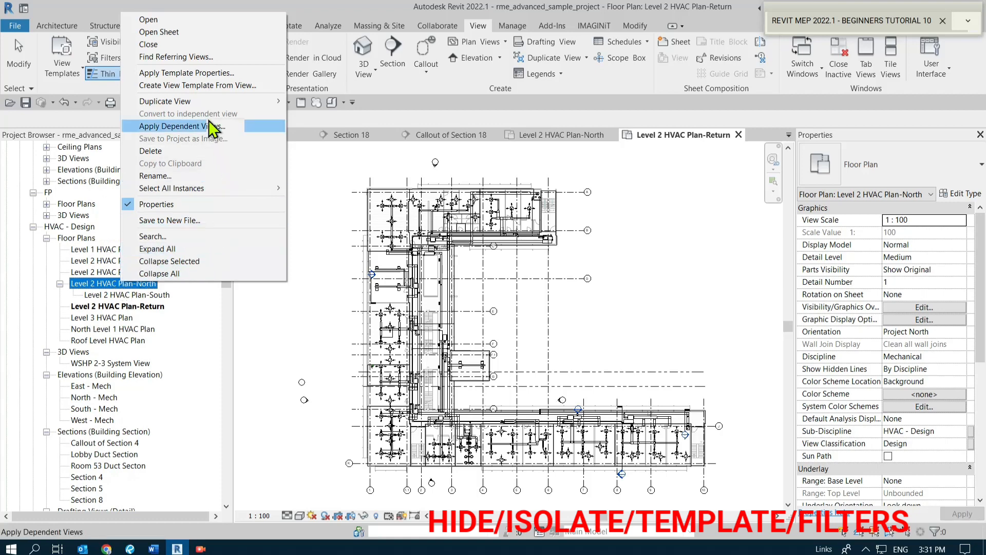
{"action": "mouse_move", "coordinate": [202, 104]}
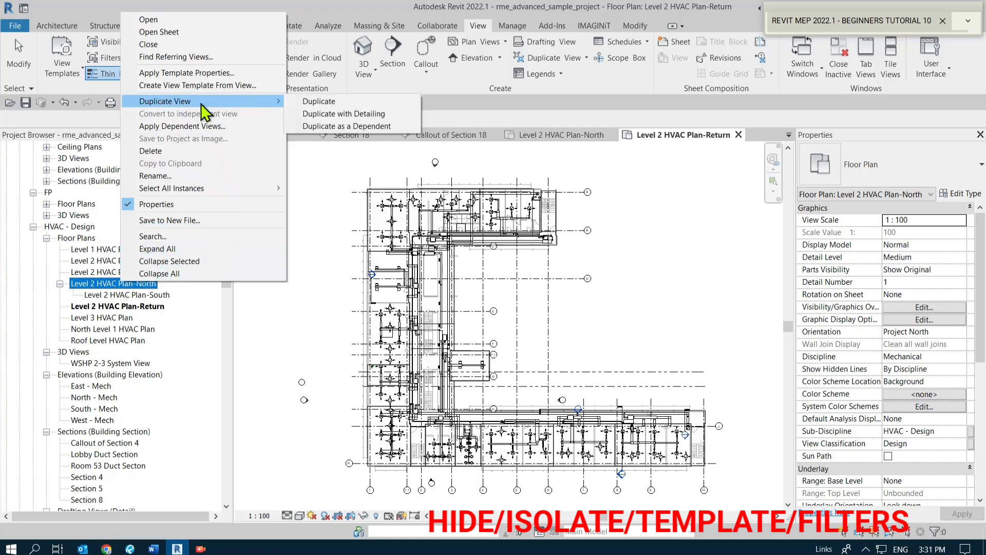
{"action": "left_click", "coordinate": [345, 117]}
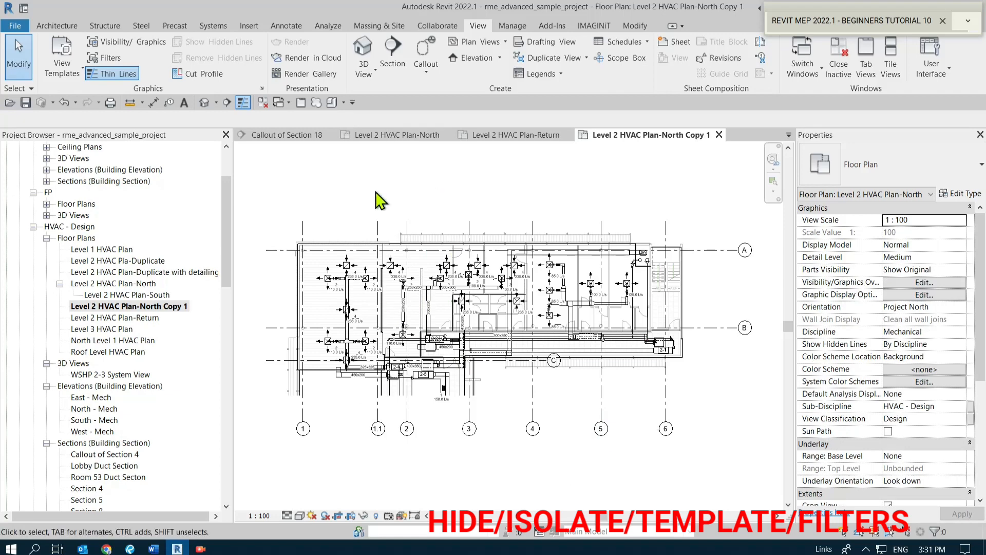
{"action": "scroll", "coordinate": [336, 287], "scroll_direction": "up", "scroll_amount": 2}
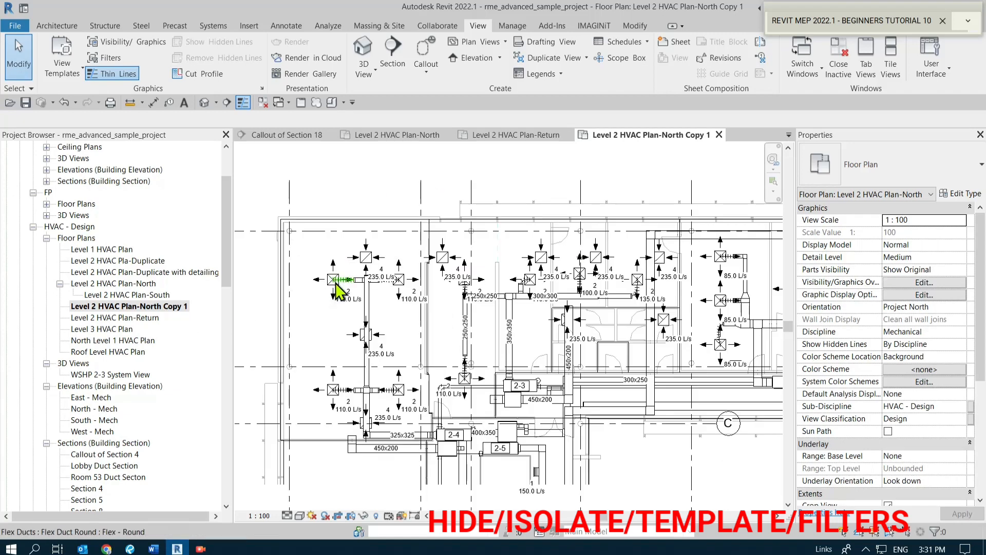
{"action": "scroll", "coordinate": [355, 227], "scroll_direction": "down", "scroll_amount": 3}
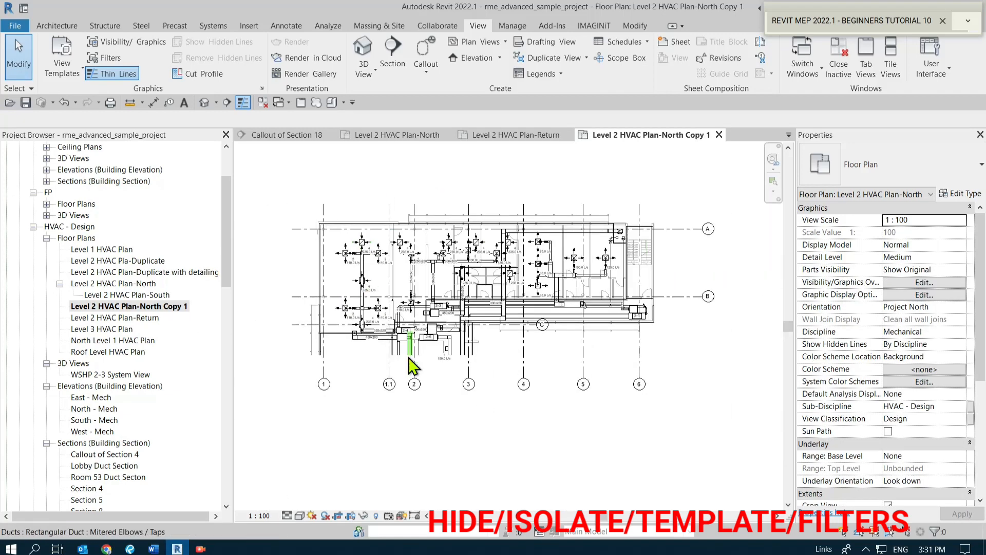
Rename the duplicated Level 2 HVAC Plan-North Copy 1 floor plan view as Level 2 HVAC Plan-Supply.
{"action": "left_click", "coordinate": [134, 308]}
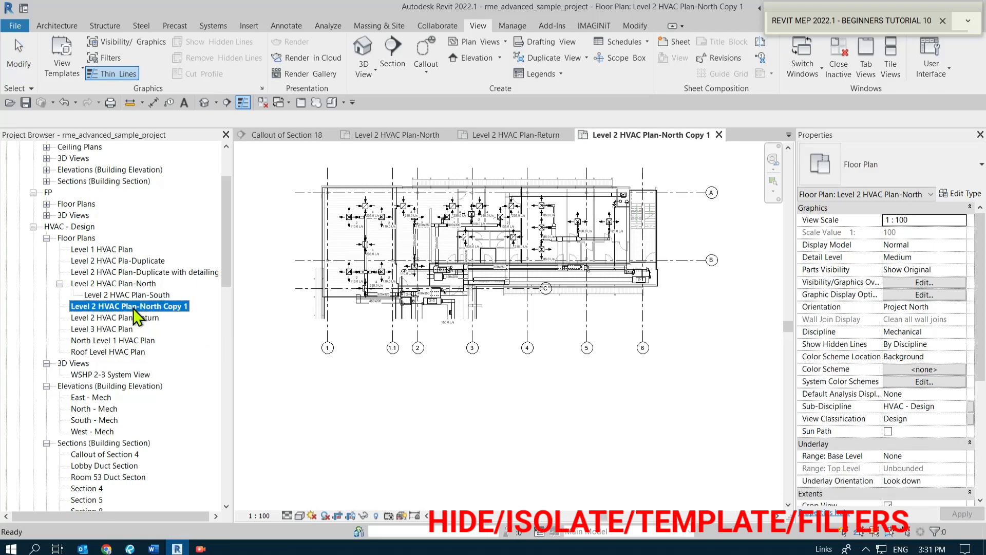
{"action": "right_click", "coordinate": [133, 308]}
{"action": "left_click", "coordinate": [172, 213]}
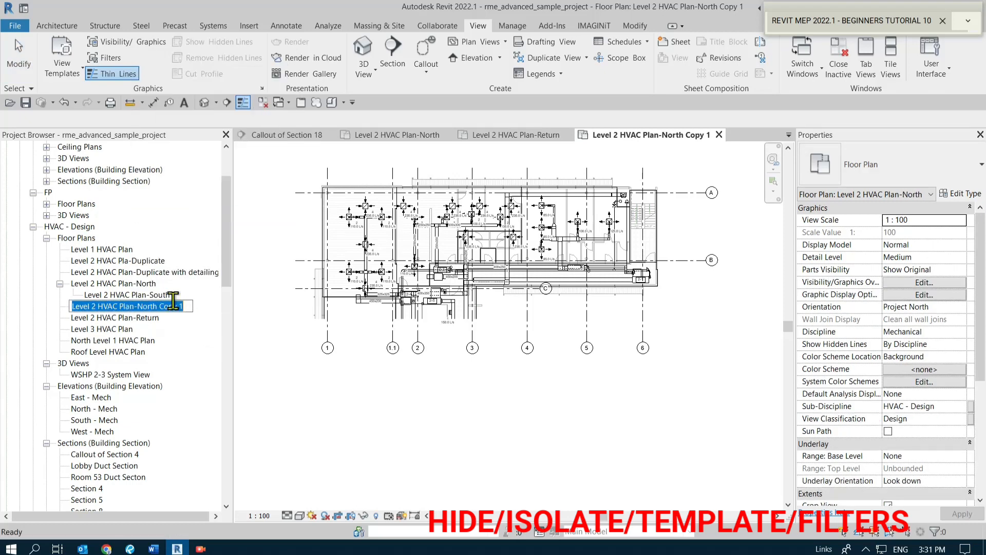
{"action": "left_click_drag", "start_coordinate": [137, 306], "coordinate": [200, 310]}
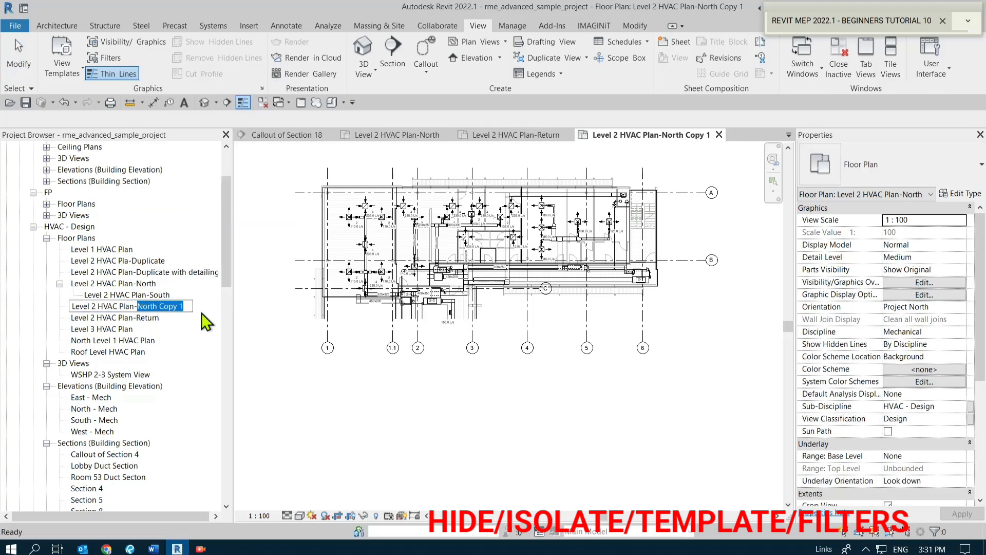
{"action": "type", "text": "S"}
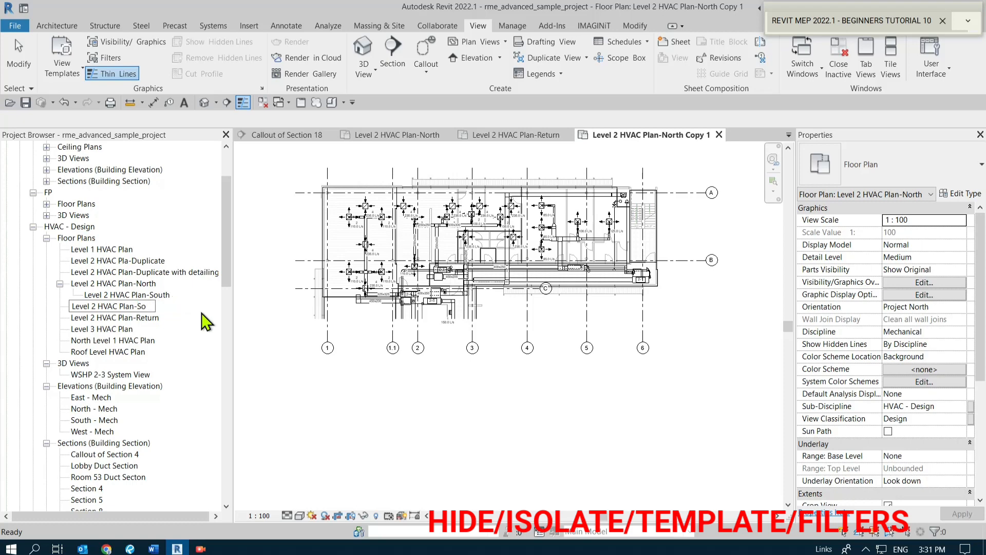
{"action": "type", "text": "upply"}
{"action": "key", "text": "Return"}
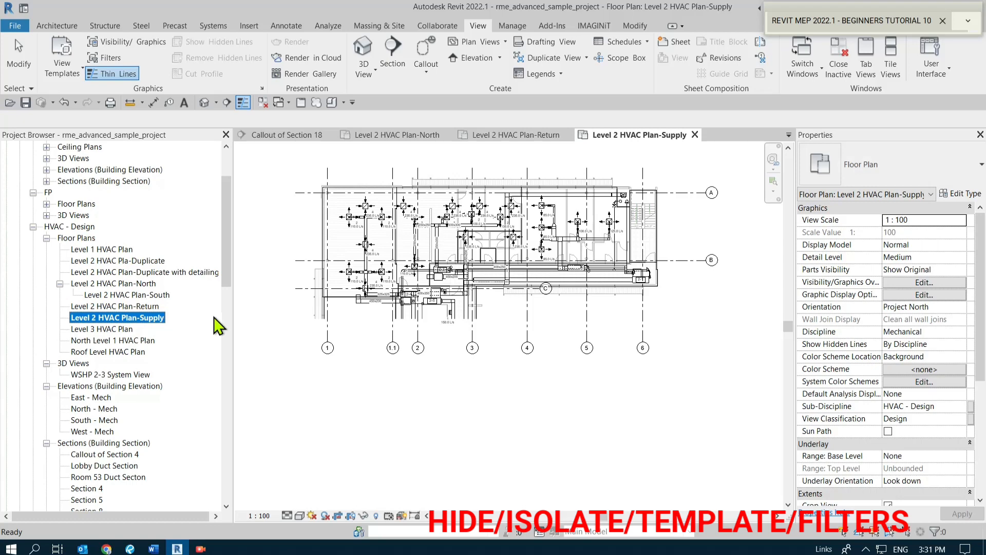
Turn off view cropping in the Level 2 HVAC Plan-Supply view to show the whole building's floor plan.
{"action": "left_click", "coordinate": [341, 429]}
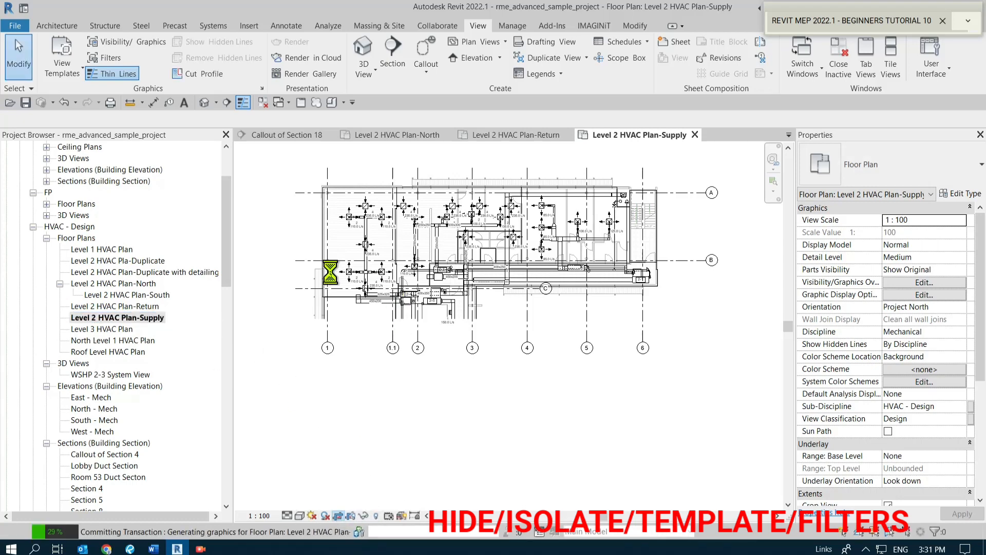
{"action": "left_click", "coordinate": [144, 308]}
{"action": "left_click", "coordinate": [146, 318]}
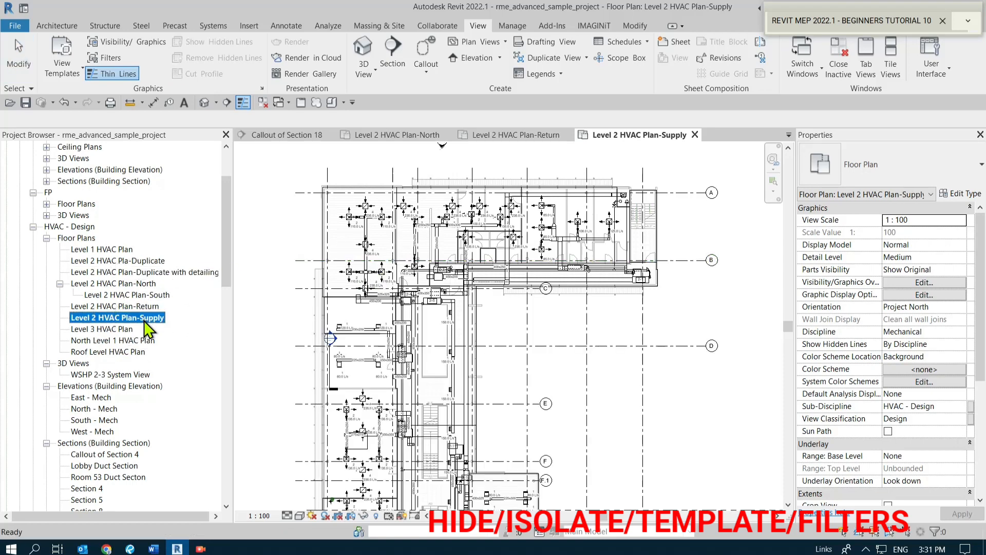
{"action": "scroll", "coordinate": [483, 376], "scroll_direction": "down", "scroll_amount": 3}
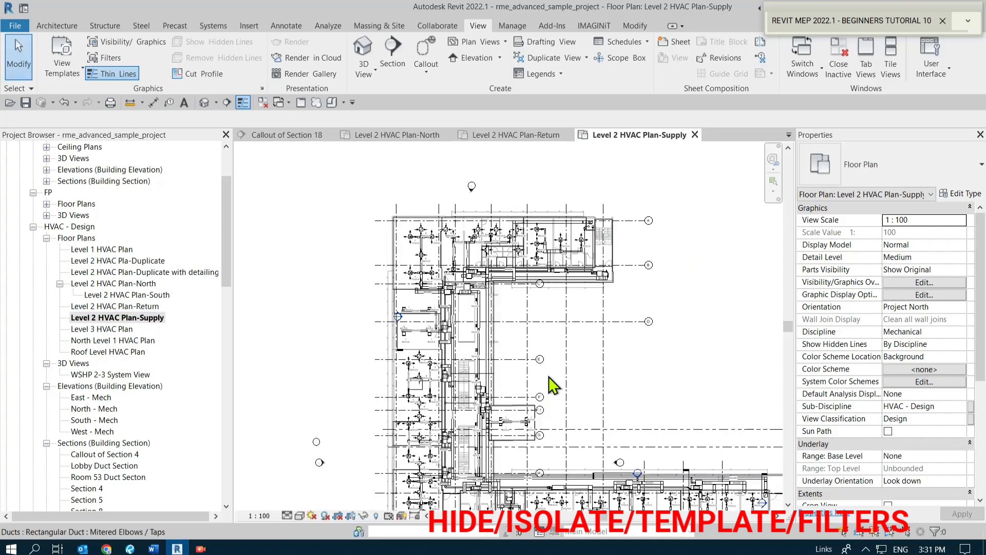
Compare the duct and air terminal annotations in the Level 2 HVAC Plan-Supply and Level 2 HVAC Plan-Return views.
{"action": "scroll", "coordinate": [411, 277], "scroll_direction": "up", "scroll_amount": 5}
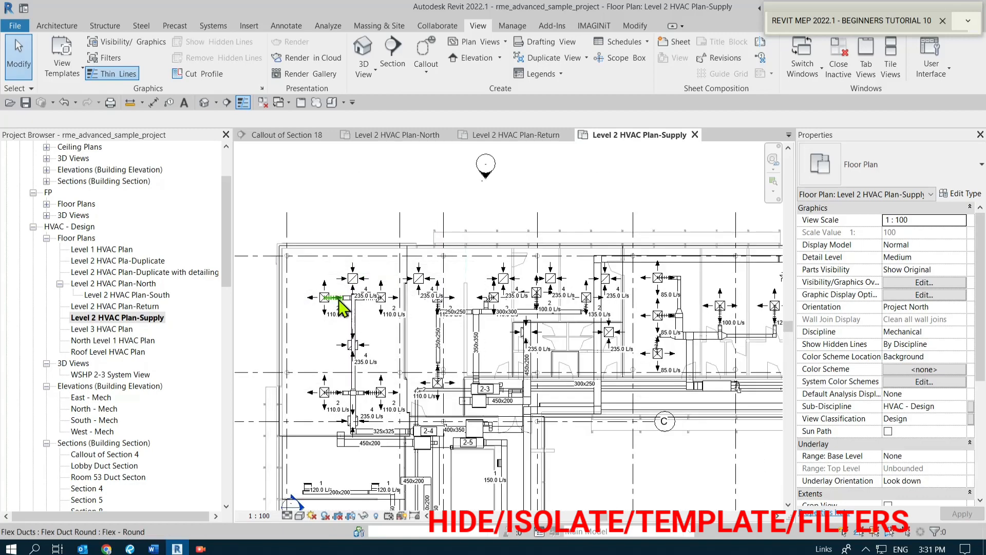
{"action": "scroll", "coordinate": [291, 292], "scroll_direction": "up", "scroll_amount": 1}
{"action": "left_click", "coordinate": [538, 136]}
{"action": "scroll", "coordinate": [392, 331], "scroll_direction": "up", "scroll_amount": 3}
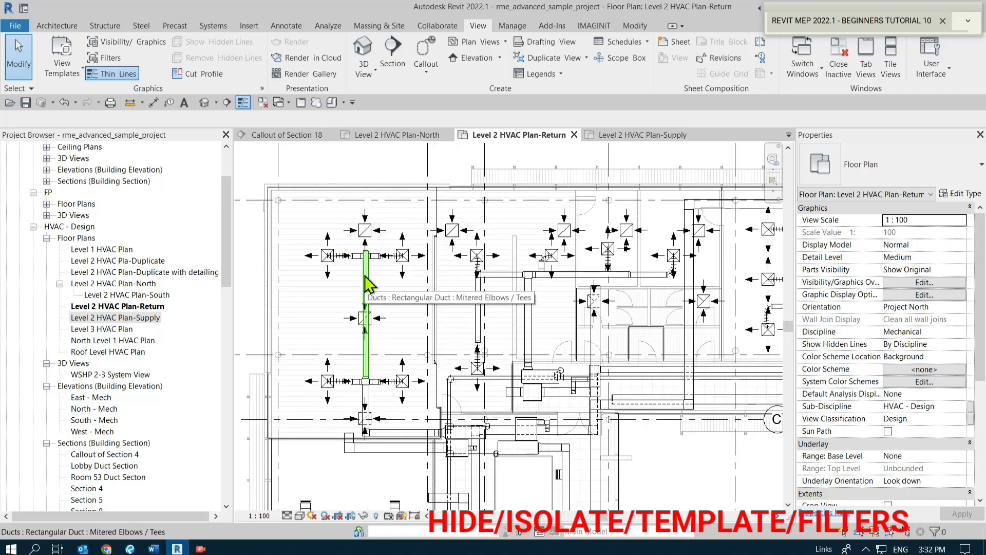
{"action": "left_click", "coordinate": [637, 136]}
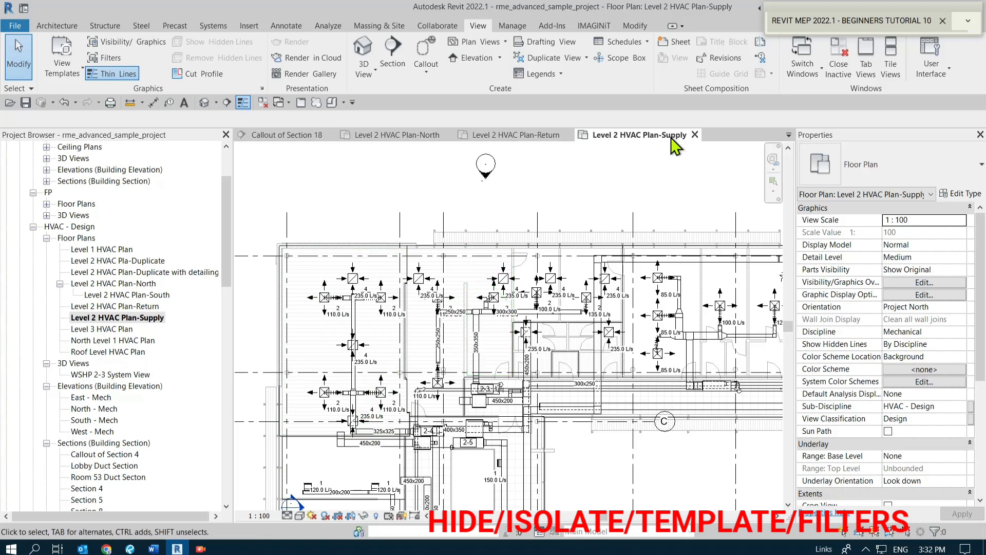
Hide the Matchline annotation category in the Level 2 HVAC Plan-Return view through its visibility/graphic overrides.
{"action": "left_click", "coordinate": [517, 135]}
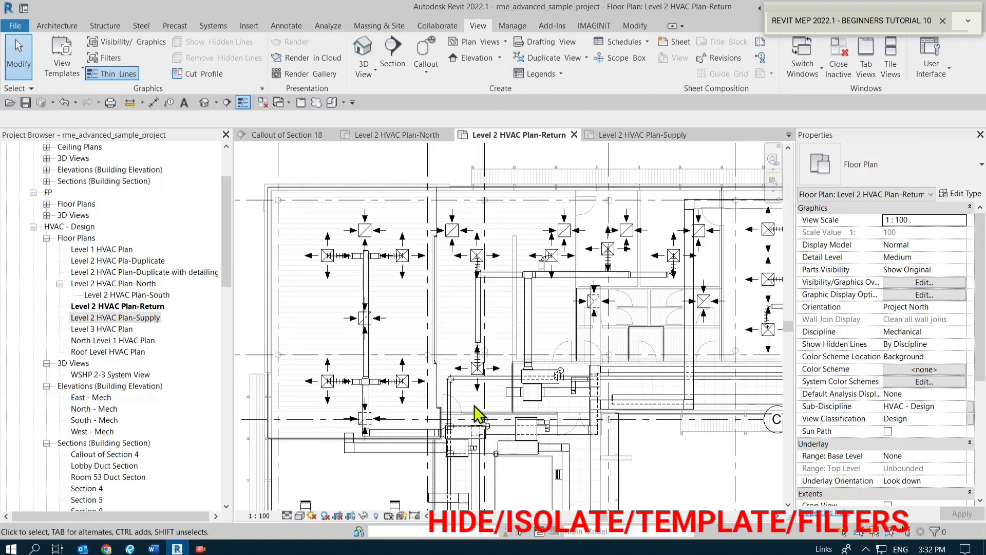
{"action": "scroll", "coordinate": [518, 432], "scroll_direction": "down", "scroll_amount": 5}
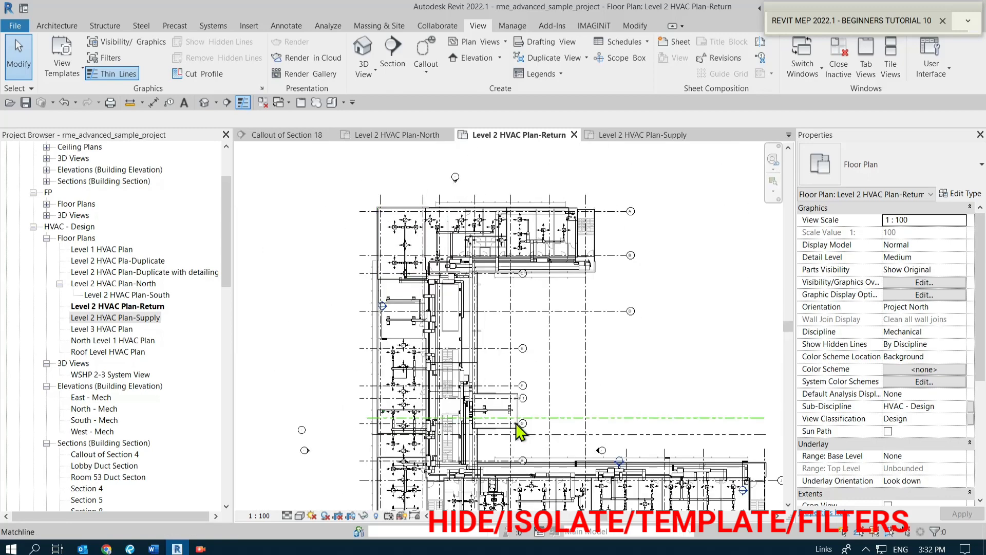
{"action": "middle_click_drag", "start_coordinate": [518, 432], "coordinate": [480, 357]}
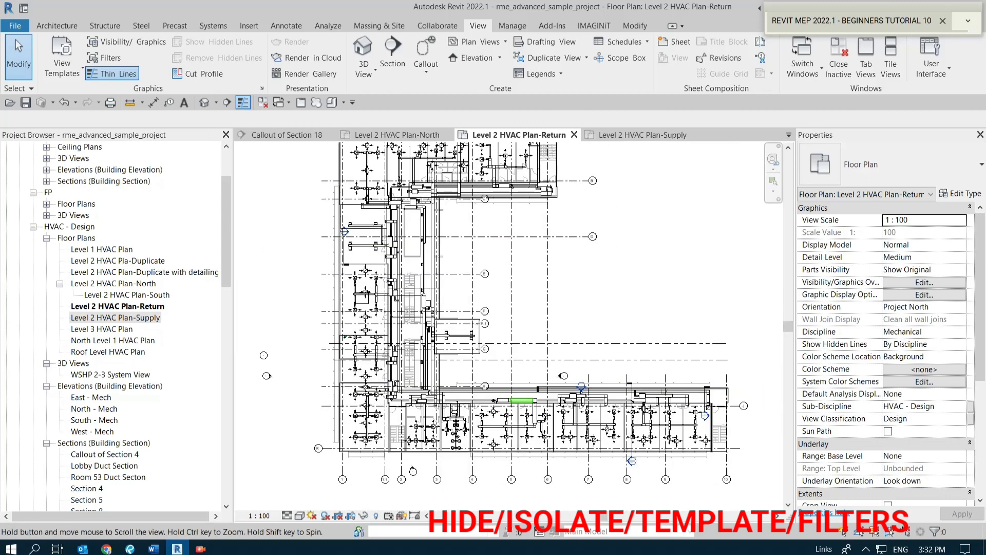
{"action": "left_click", "coordinate": [606, 360]}
{"action": "key", "text": "Escape"}
{"action": "key", "text": "v"}
{"action": "key", "text": "v"}
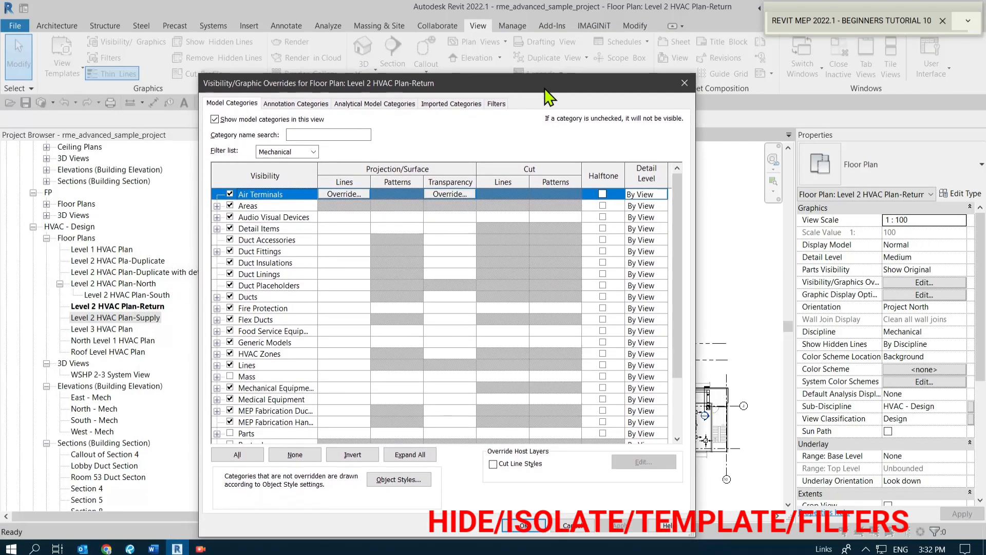
{"action": "left_click", "coordinate": [288, 103]}
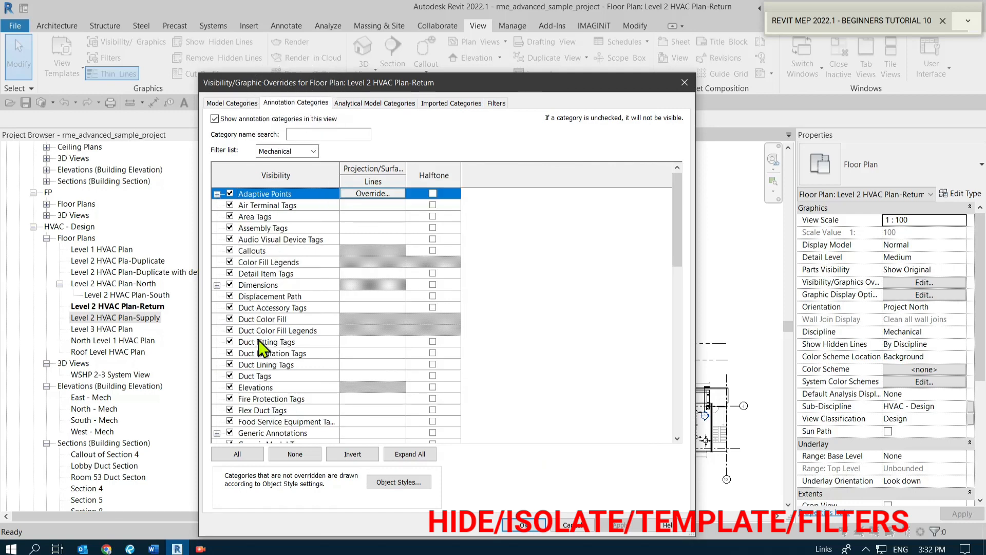
{"action": "scroll", "coordinate": [255, 405], "scroll_direction": "down", "scroll_amount": 1}
{"action": "scroll", "coordinate": [255, 405], "scroll_direction": "down", "scroll_amount": 4}
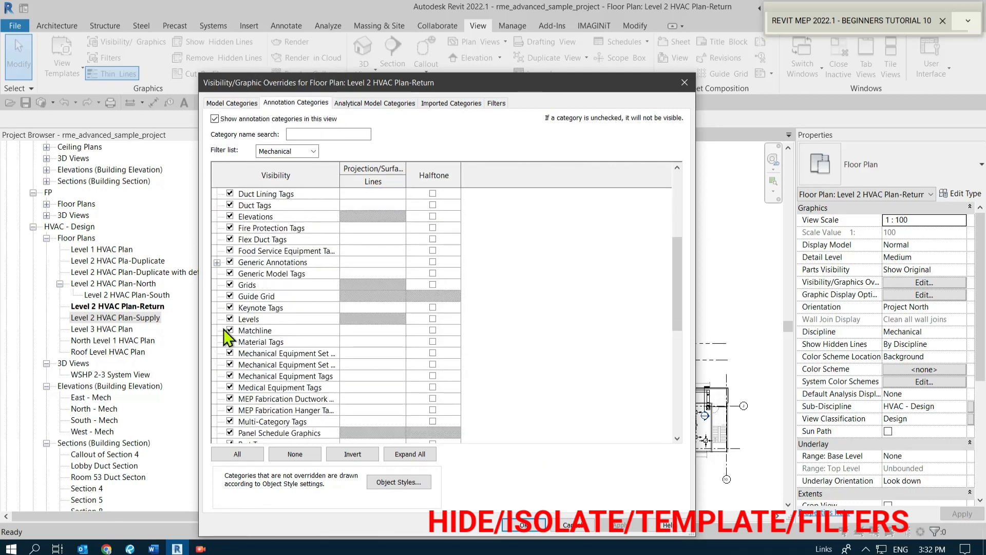
{"action": "left_click", "coordinate": [231, 331]}
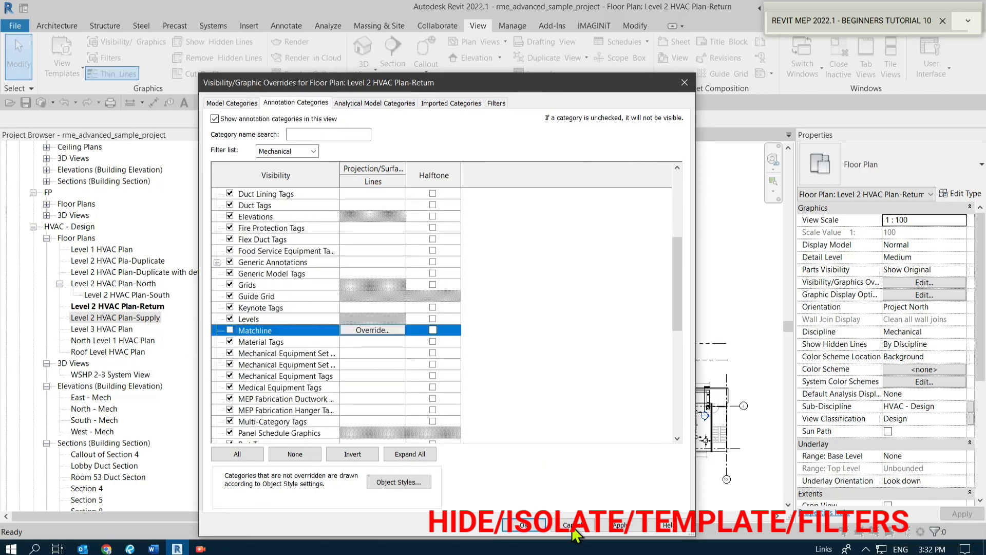
{"action": "left_click", "coordinate": [605, 525]}
{"action": "left_click", "coordinate": [528, 525]}
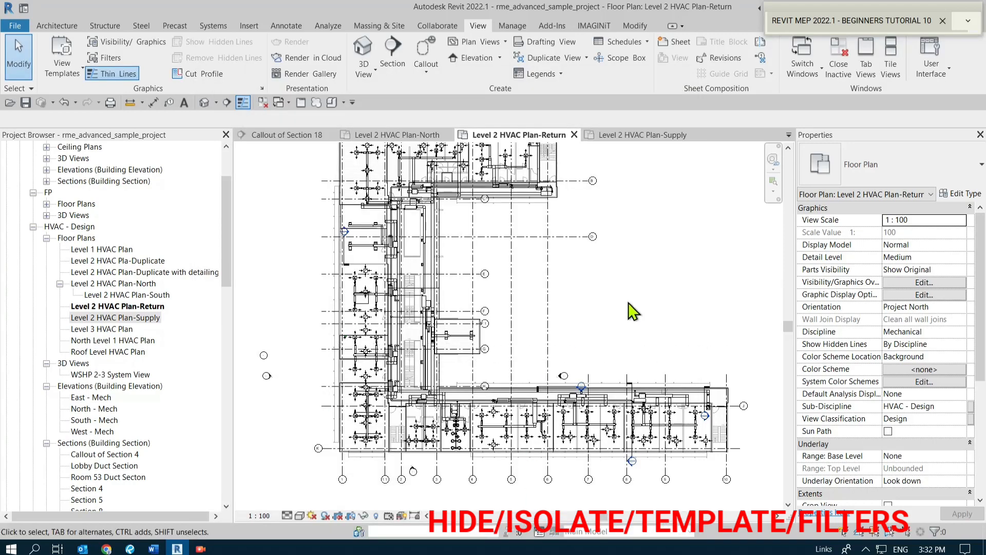
Hide the Matchline annotation category in the Level 2 HVAC Plan-Supply view through its visibility/graphic overrides.
{"action": "left_click", "coordinate": [615, 135]}
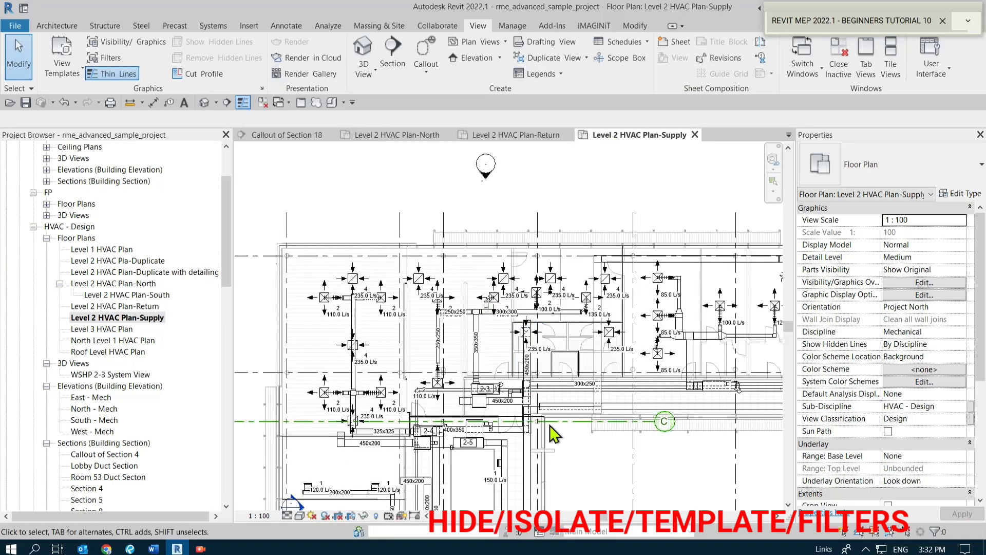
{"action": "scroll", "coordinate": [539, 334], "scroll_direction": "up", "scroll_amount": 2}
{"action": "middle_click_drag", "start_coordinate": [565, 436], "coordinate": [553, 297]}
{"action": "scroll", "coordinate": [565, 403], "scroll_direction": "down", "scroll_amount": 1}
{"action": "middle_click_drag", "start_coordinate": [565, 403], "coordinate": [557, 360]}
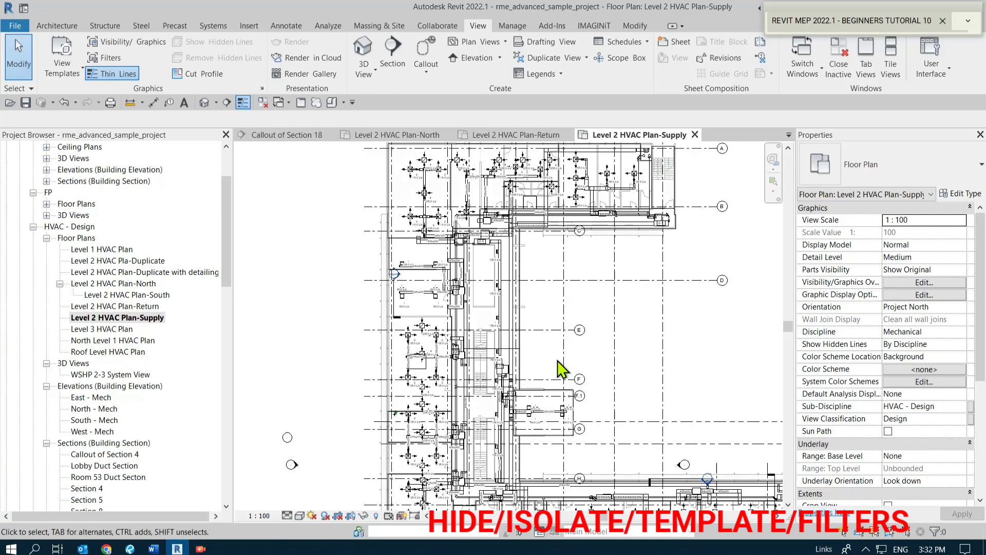
{"action": "key", "text": "v"}
{"action": "key", "text": "g"}
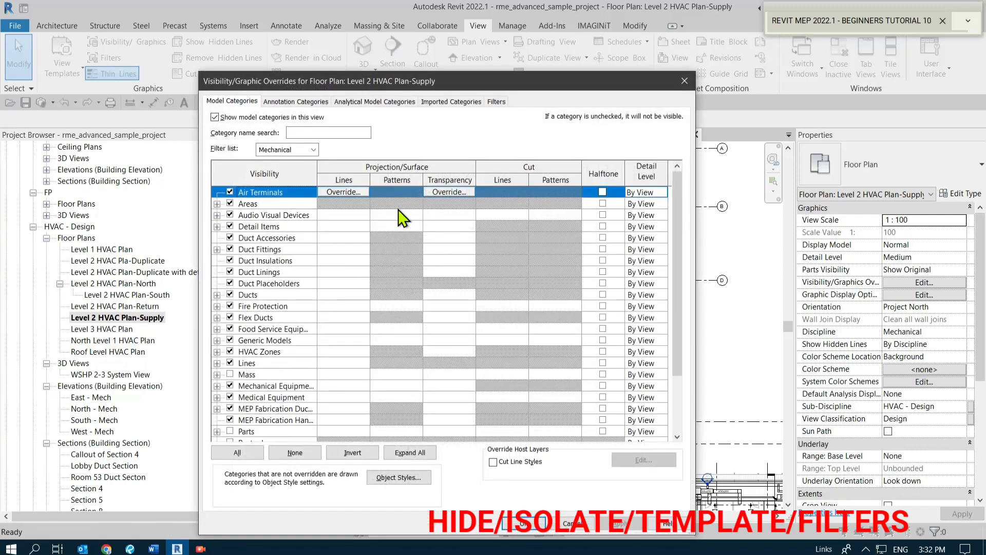
{"action": "left_click", "coordinate": [315, 102]}
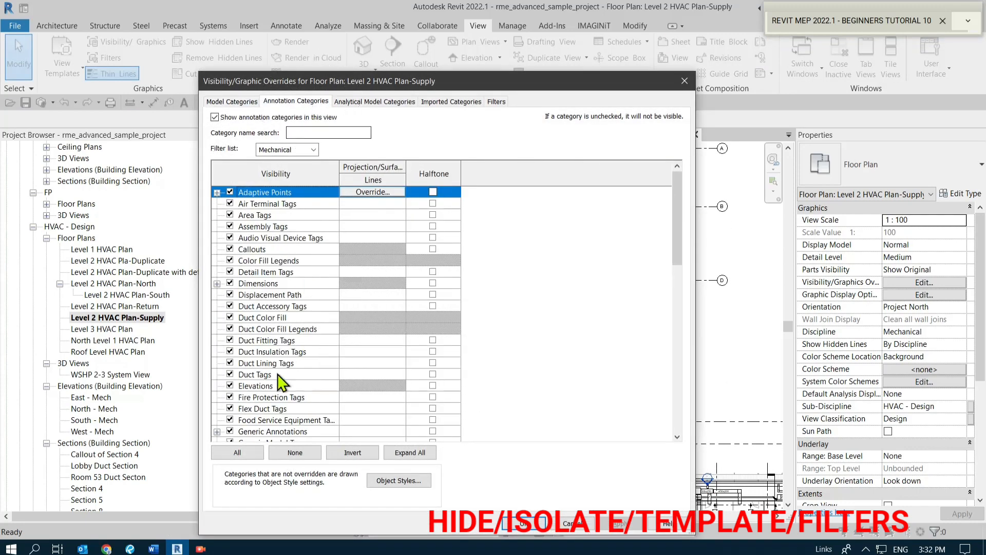
{"action": "scroll", "coordinate": [269, 387], "scroll_direction": "down", "scroll_amount": 3}
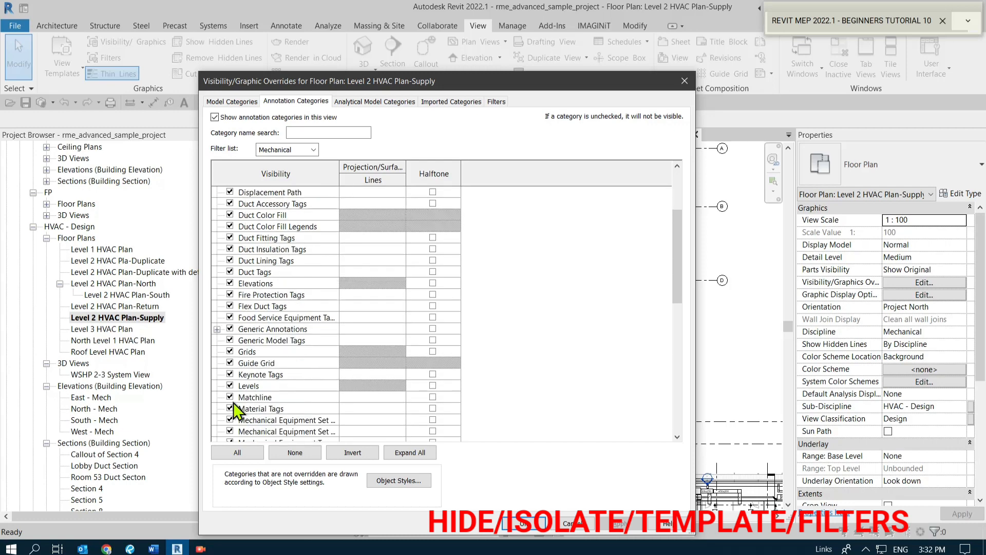
{"action": "left_click", "coordinate": [230, 398]}
{"action": "left_click", "coordinate": [537, 524]}
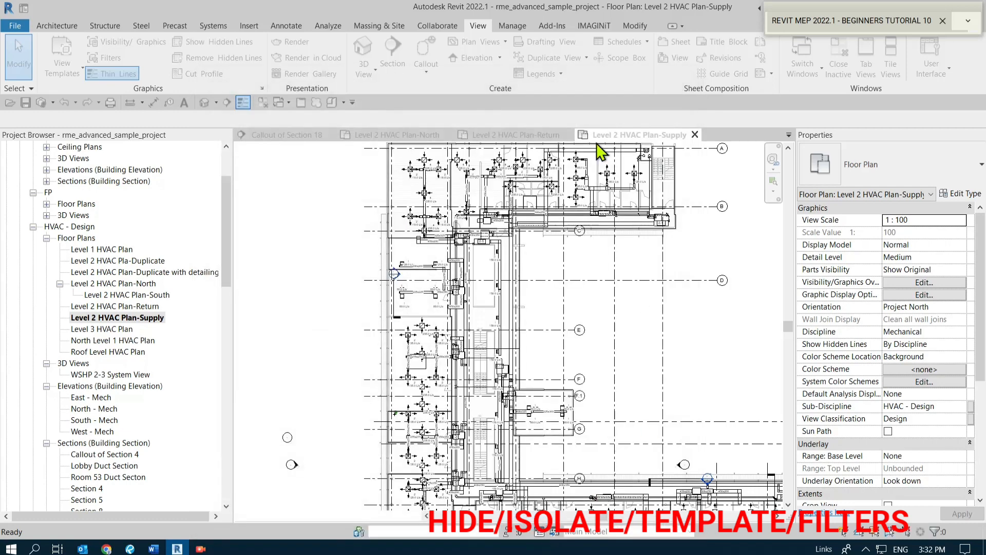
Examine the diffusers and ducts of the building's north wing in the Return plan view and in the Supply plan view.
{"action": "left_click", "coordinate": [534, 137]}
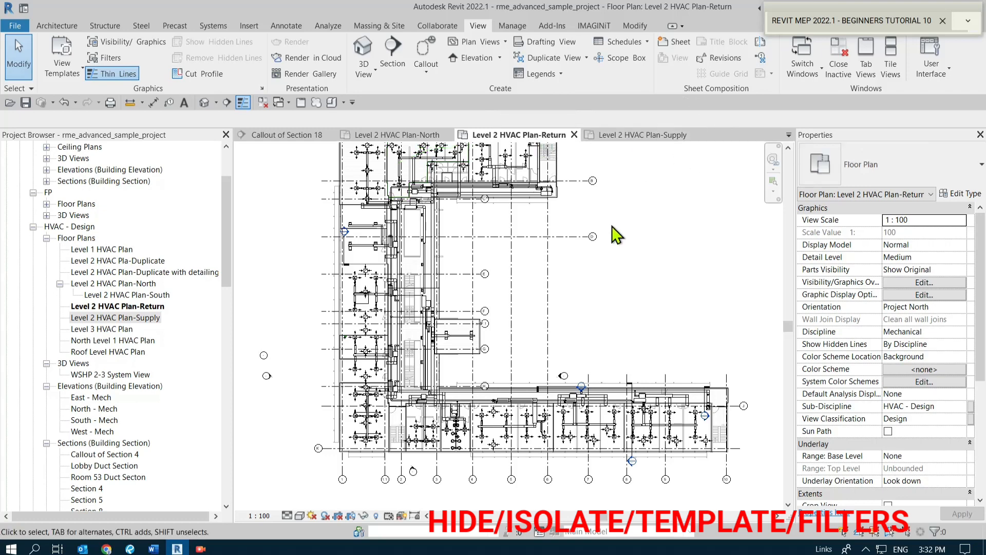
{"action": "scroll", "coordinate": [406, 362], "scroll_direction": "up", "scroll_amount": 5}
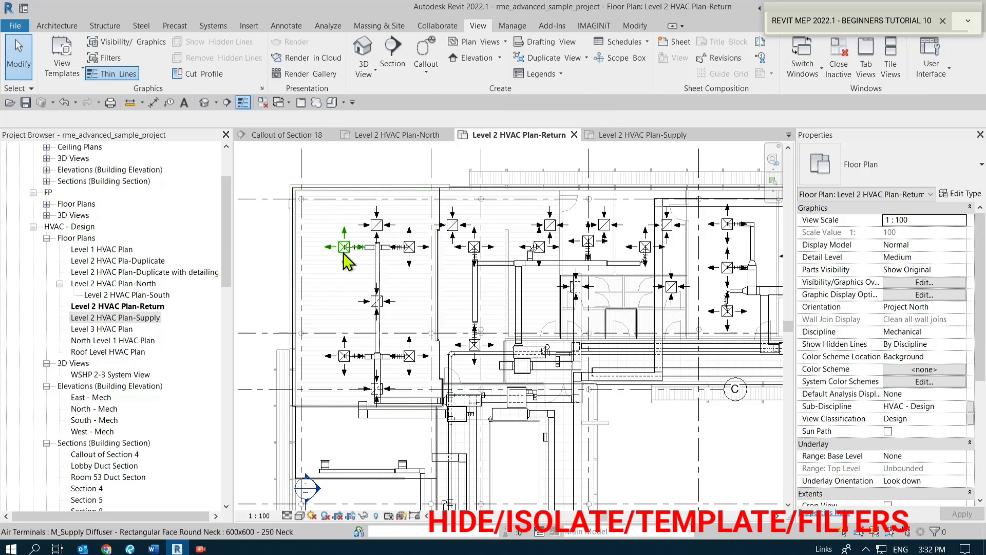
{"action": "scroll", "coordinate": [344, 252], "scroll_direction": "up", "scroll_amount": 1}
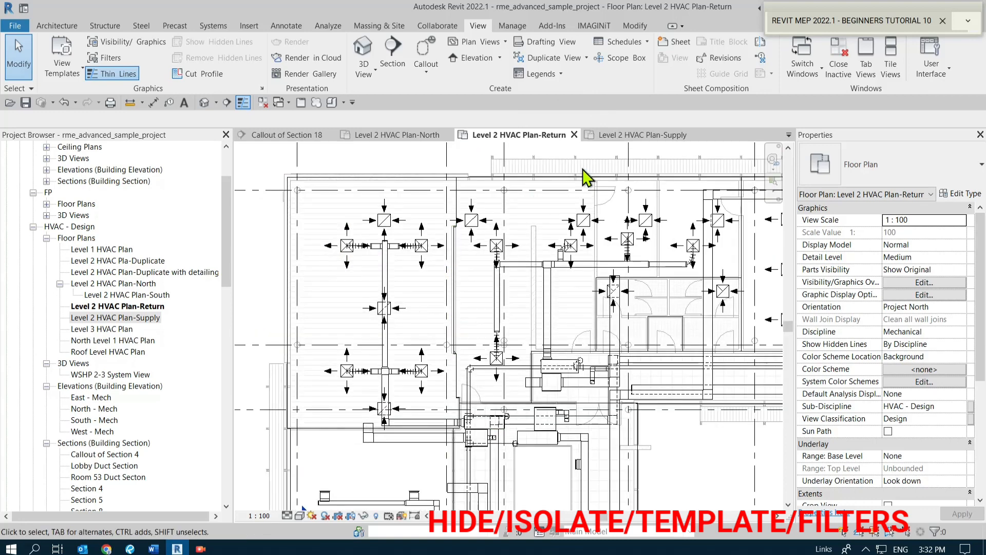
{"action": "left_click", "coordinate": [653, 135]}
{"action": "middle_click_drag", "start_coordinate": [489, 194], "coordinate": [486, 199]}
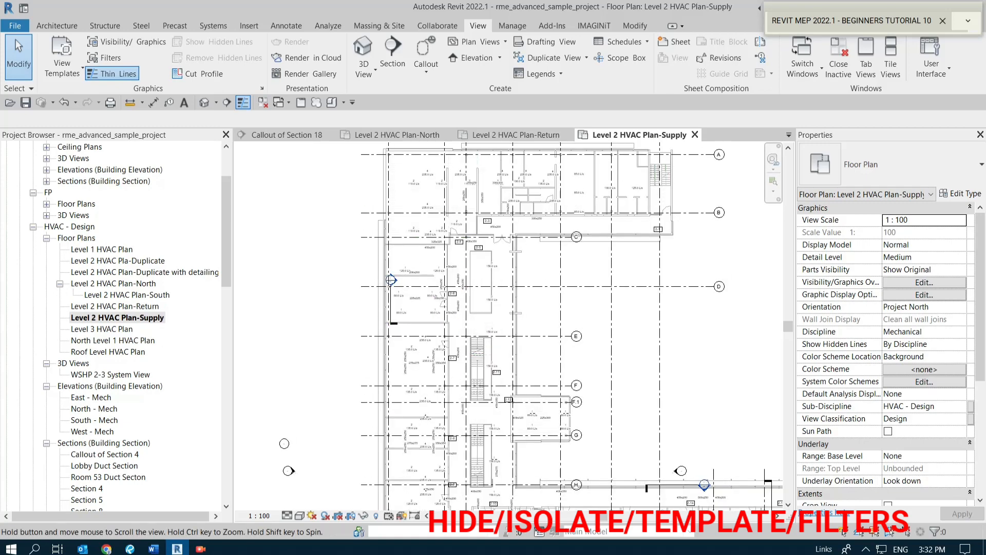
{"action": "scroll", "coordinate": [396, 308], "scroll_direction": "up", "scroll_amount": 5}
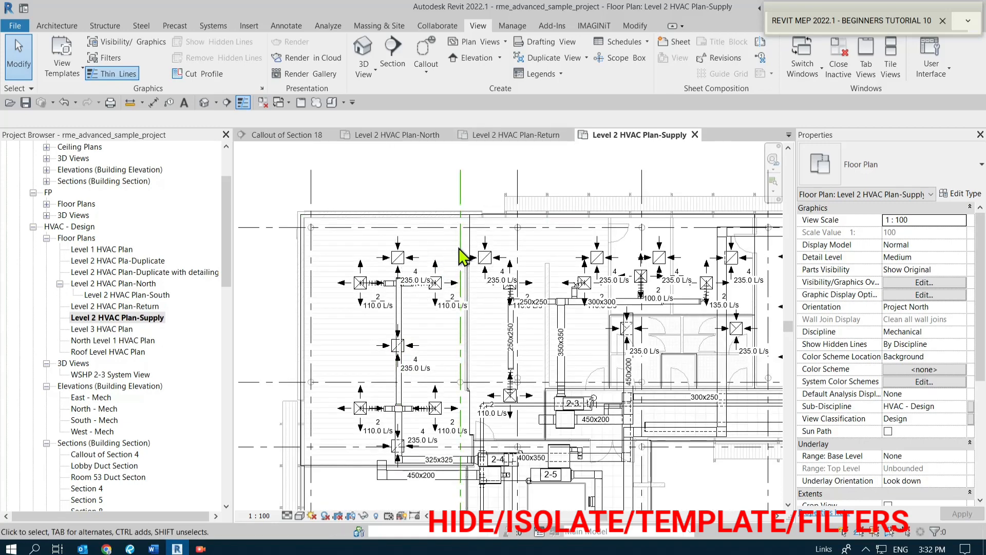
Open the Level 2 HVAC Plan-Return view and start applying template properties to it.
{"action": "left_click", "coordinate": [504, 131]}
{"action": "left_click", "coordinate": [149, 307]}
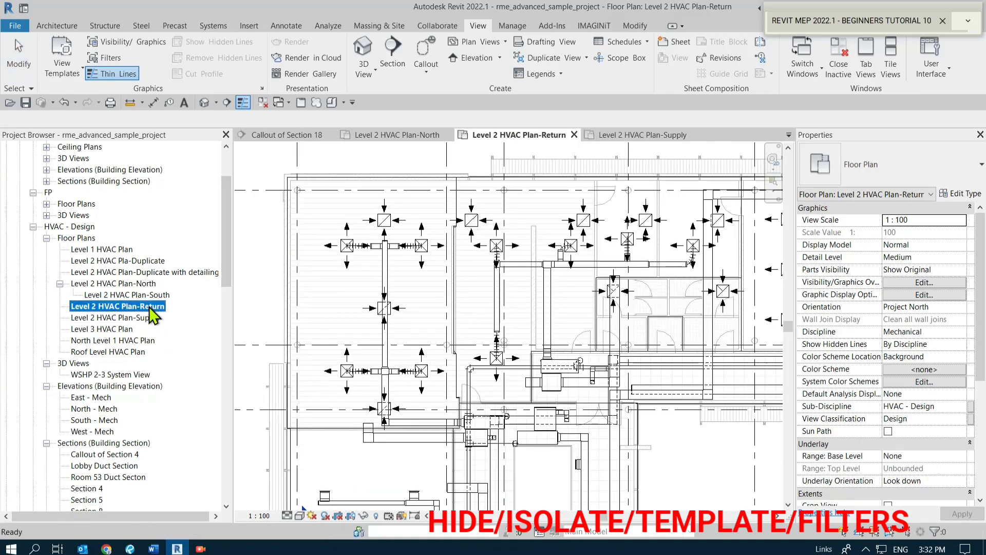
{"action": "double_click", "coordinate": [136, 304]}
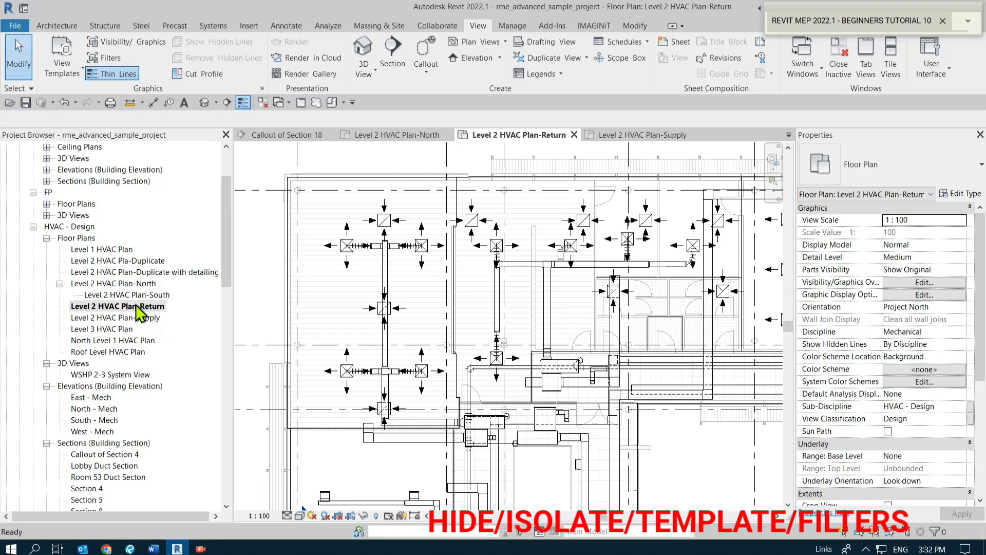
{"action": "right_click", "coordinate": [138, 308]}
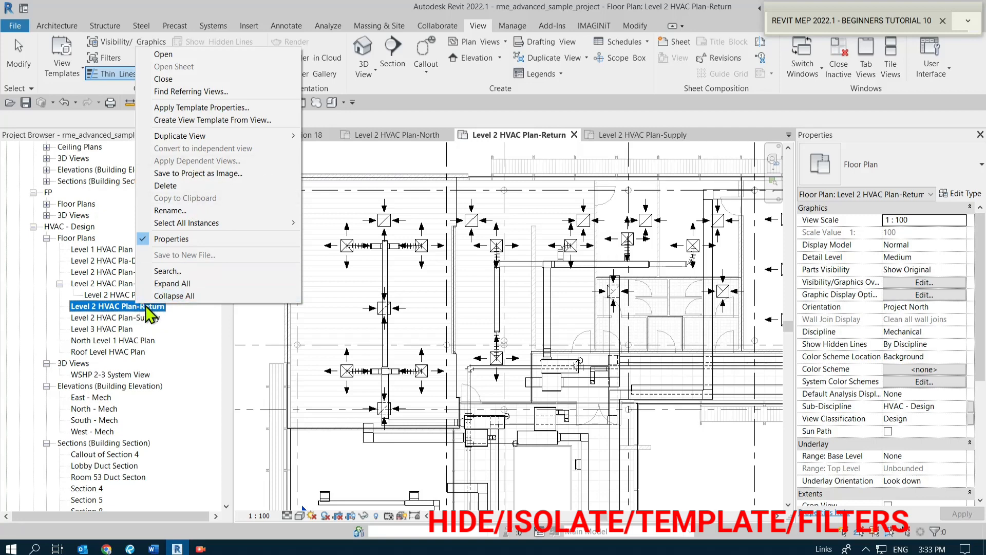
{"action": "left_click", "coordinate": [185, 108]}
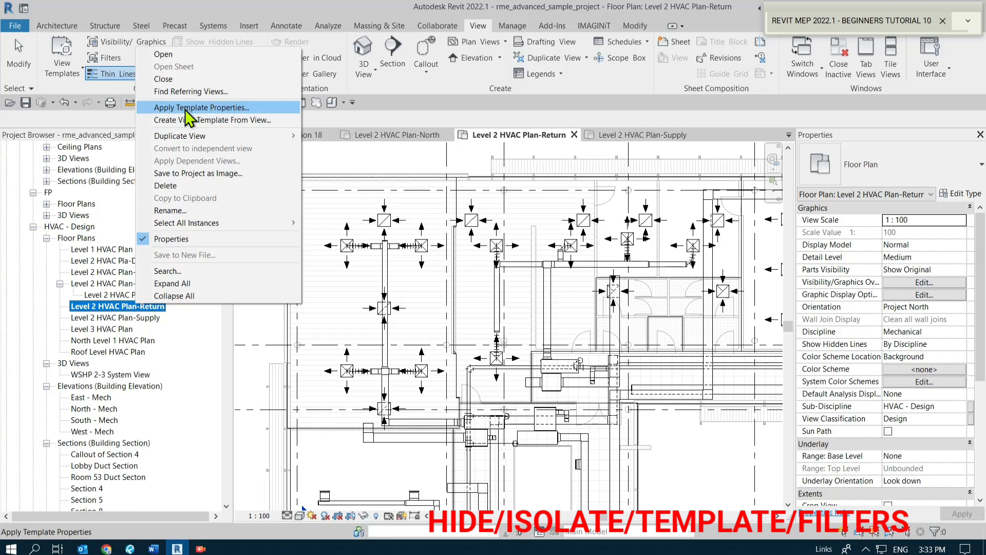
{"action": "left_click", "coordinate": [184, 122]}
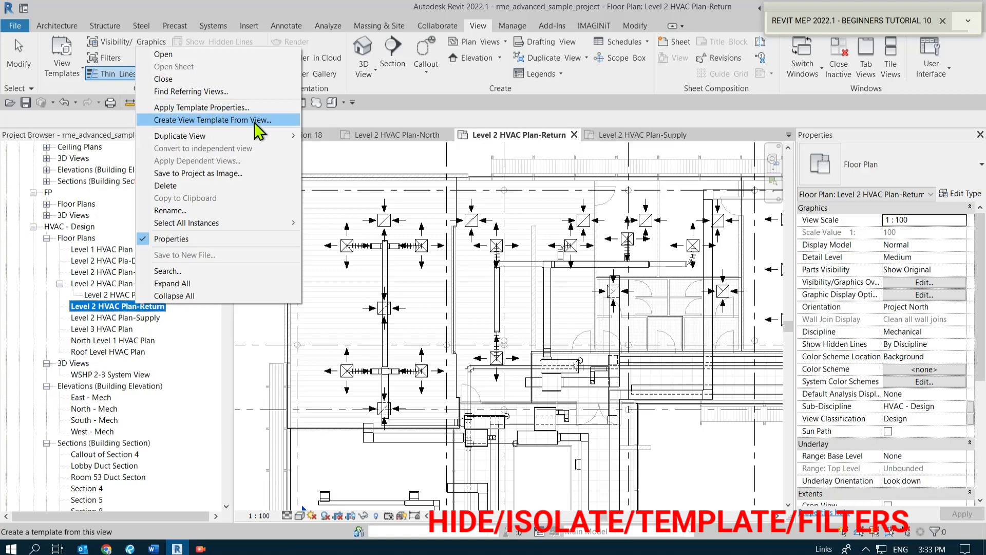
{"action": "left_click", "coordinate": [215, 111]}
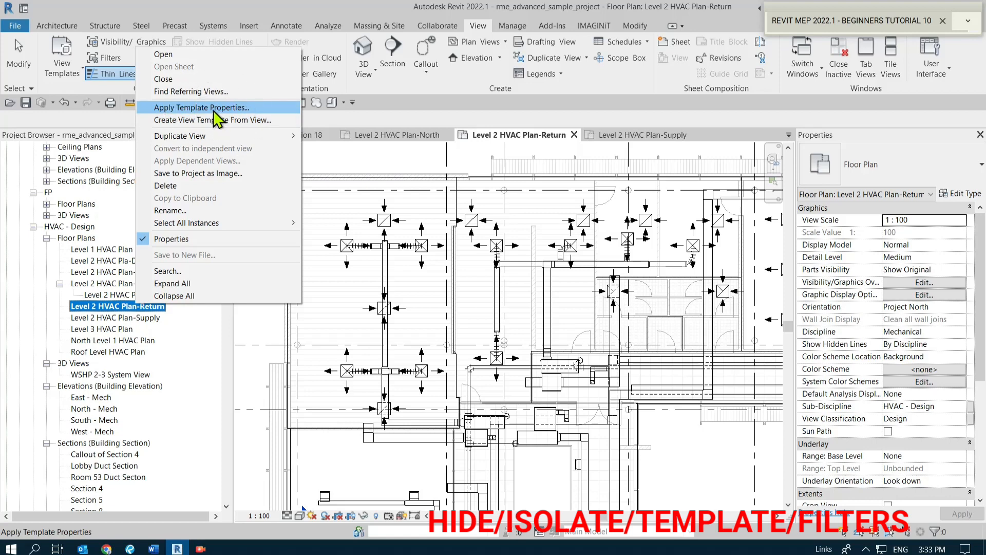
{"action": "left_click", "coordinate": [214, 110]}
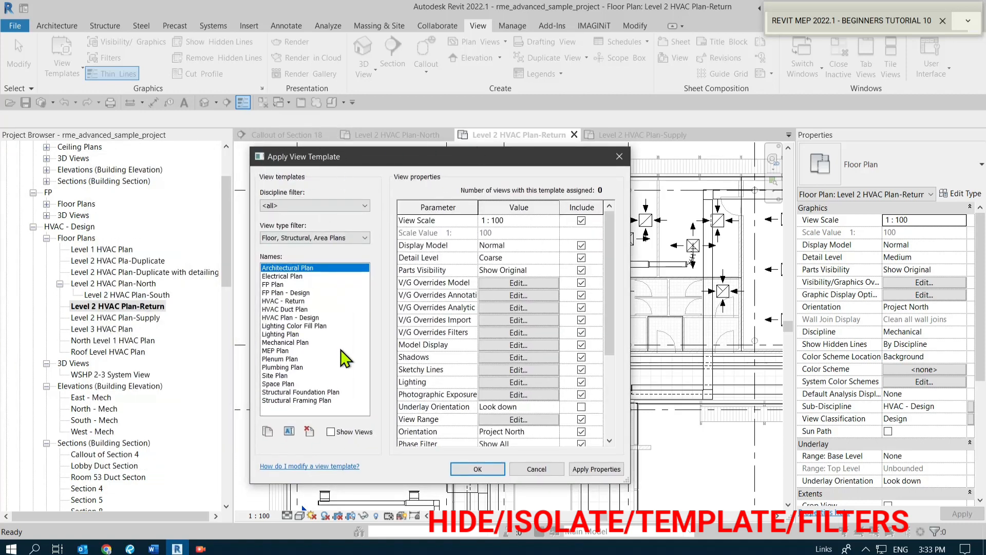
Apply the properties of the HVAC - Return view template to the Level 2 HVAC Plan-Return view.
{"action": "left_click", "coordinate": [307, 159]}
{"action": "left_click", "coordinate": [307, 159]}
{"action": "left_click", "coordinate": [283, 301]}
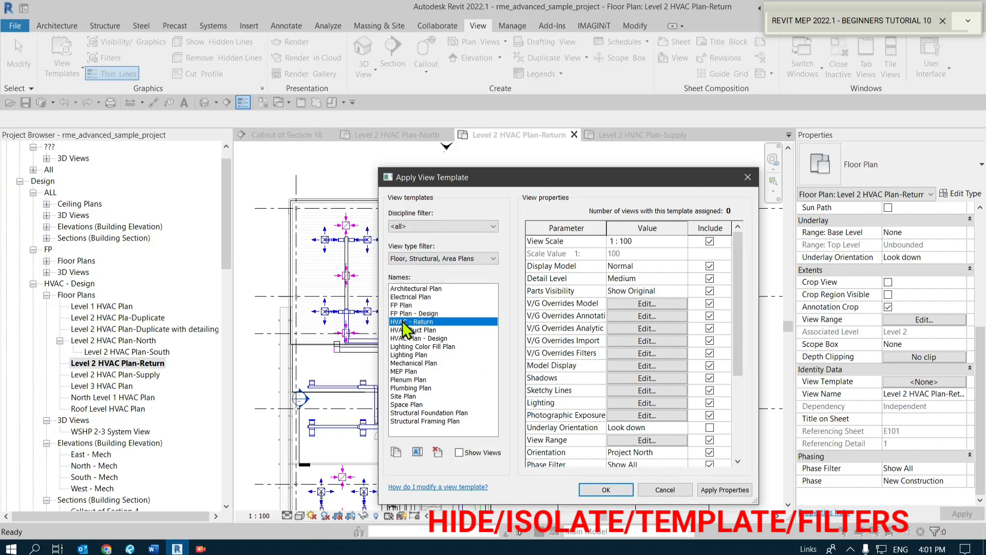
{"action": "left_click", "coordinate": [719, 489]}
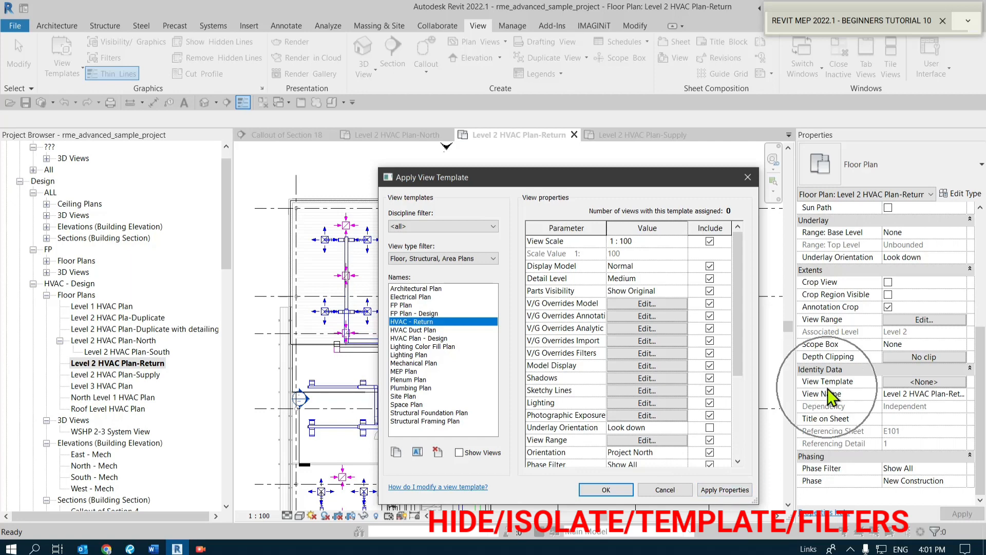
{"action": "left_click", "coordinate": [607, 489]}
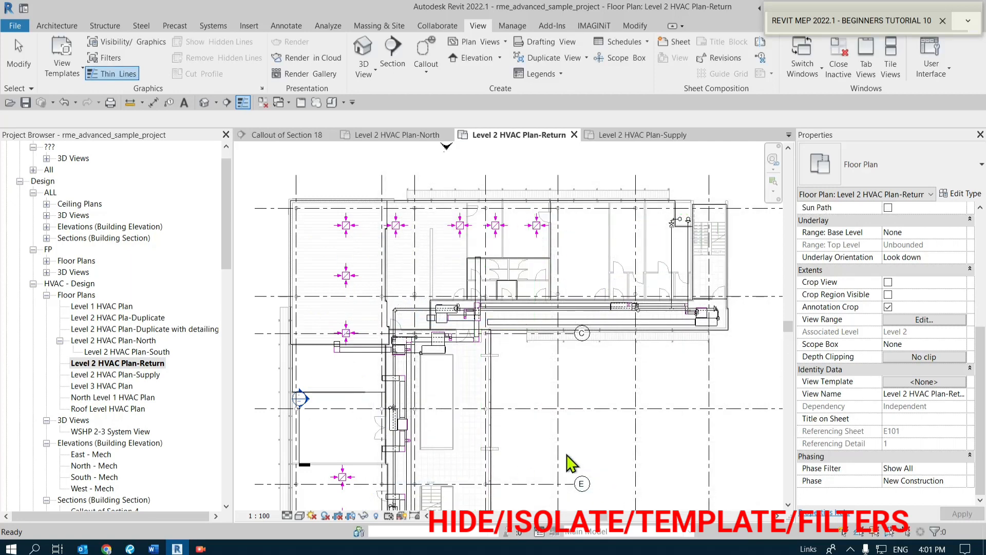
Hide the Matchline annotation category in the templated Level 2 HVAC Plan-Return view through its visibility/graphic overrides.
{"action": "scroll", "coordinate": [326, 221], "scroll_direction": "down", "scroll_amount": 3}
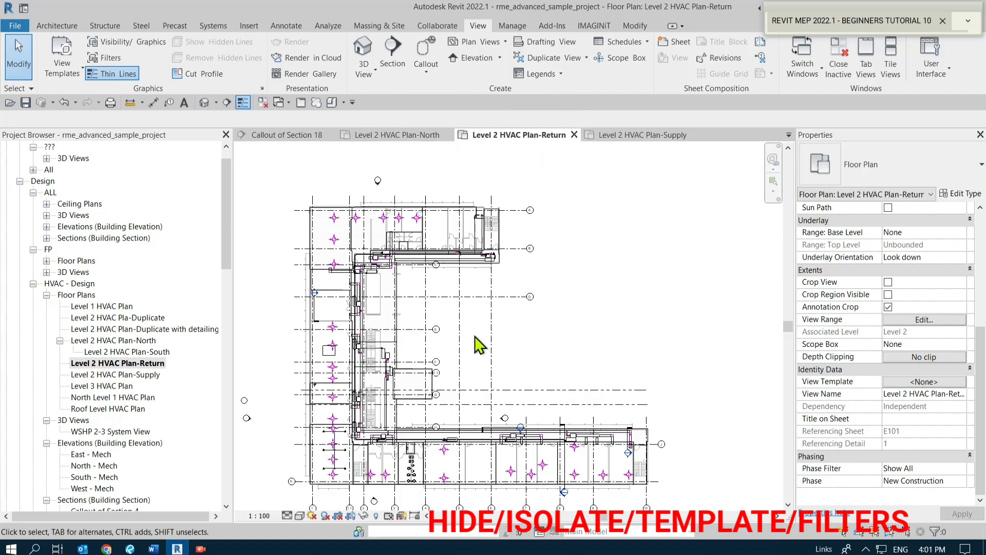
{"action": "scroll", "coordinate": [358, 449], "scroll_direction": "up", "scroll_amount": 1}
{"action": "scroll", "coordinate": [380, 463], "scroll_direction": "down", "scroll_amount": 1}
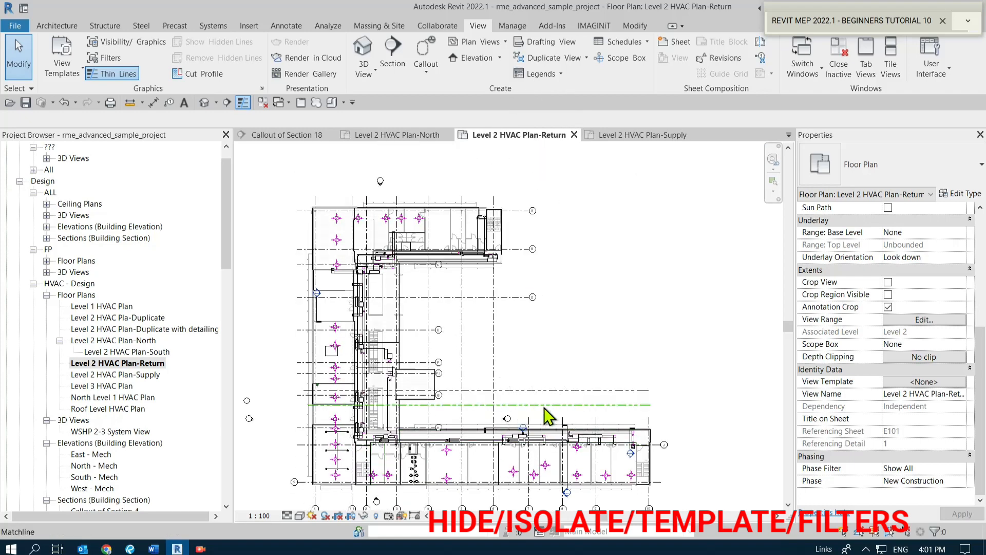
{"action": "key", "text": "v"}
{"action": "key", "text": "g"}
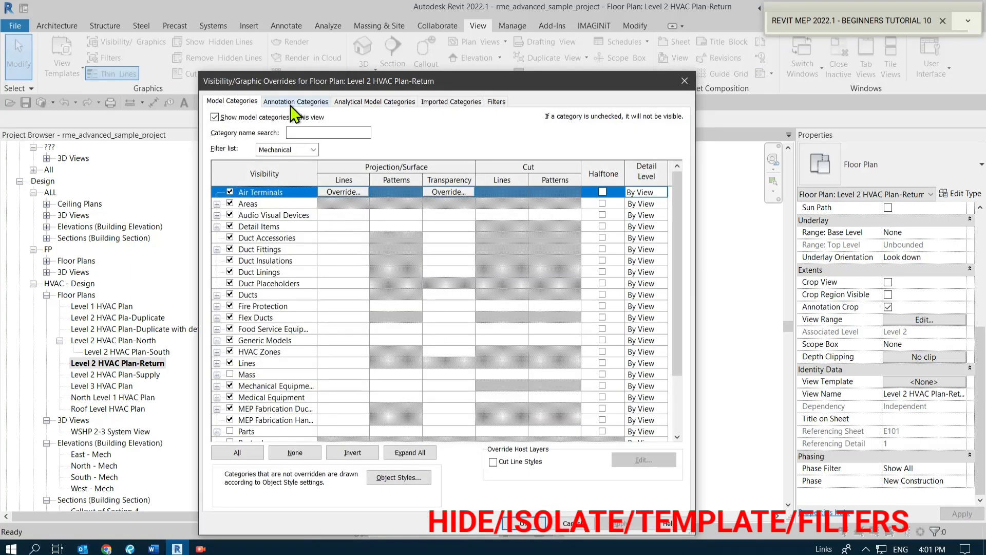
{"action": "key", "text": "End"}
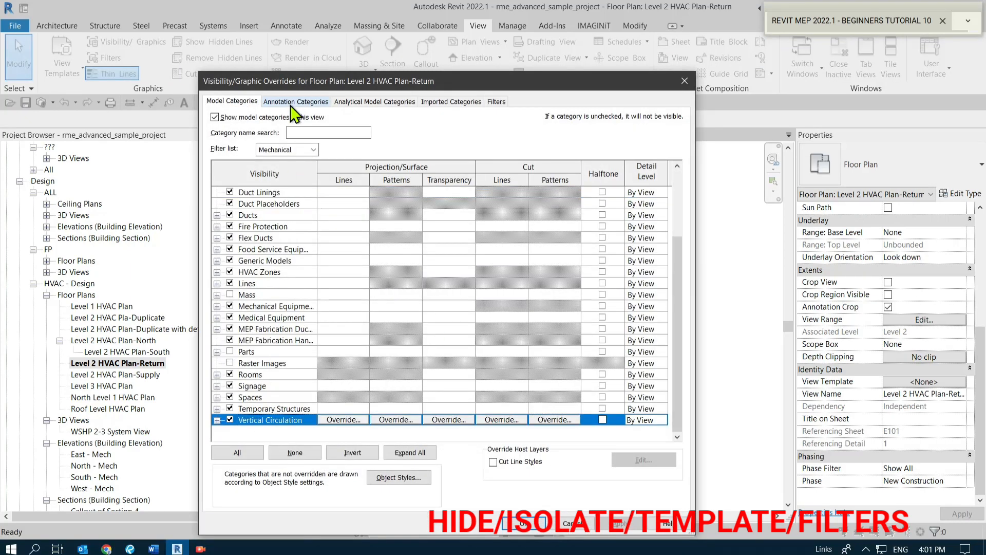
{"action": "left_click", "coordinate": [290, 105]}
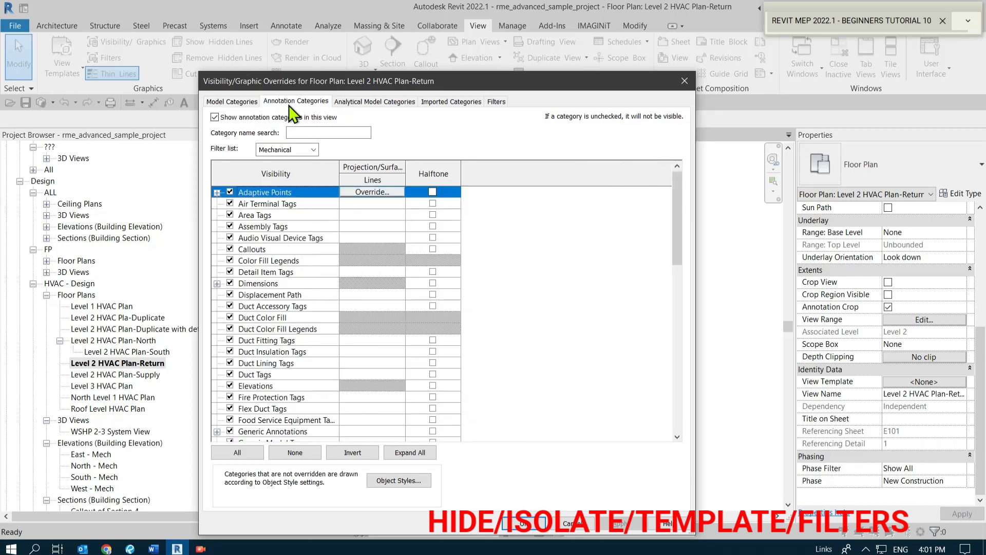
{"action": "scroll", "coordinate": [273, 383], "scroll_direction": "down", "scroll_amount": 3}
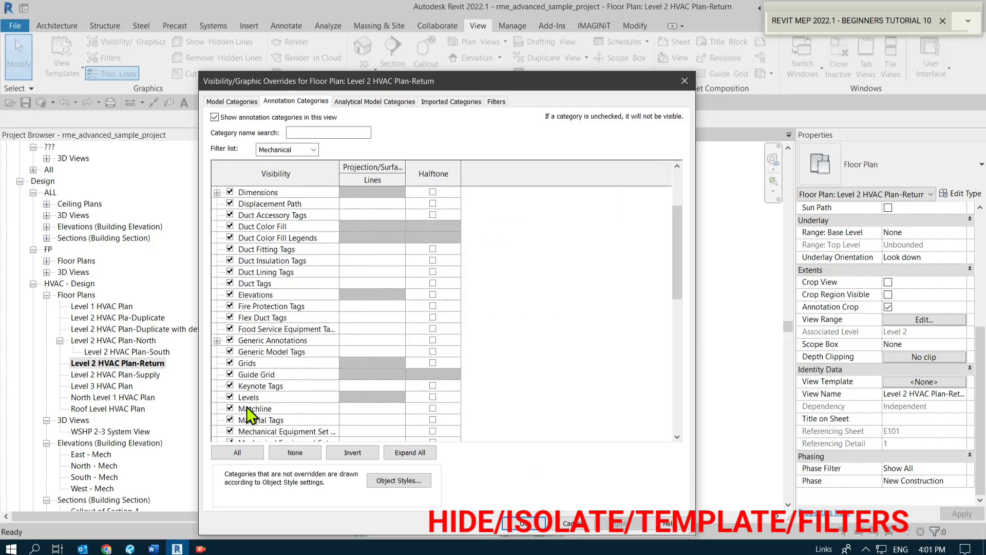
{"action": "scroll", "coordinate": [242, 407], "scroll_direction": "down", "scroll_amount": 1}
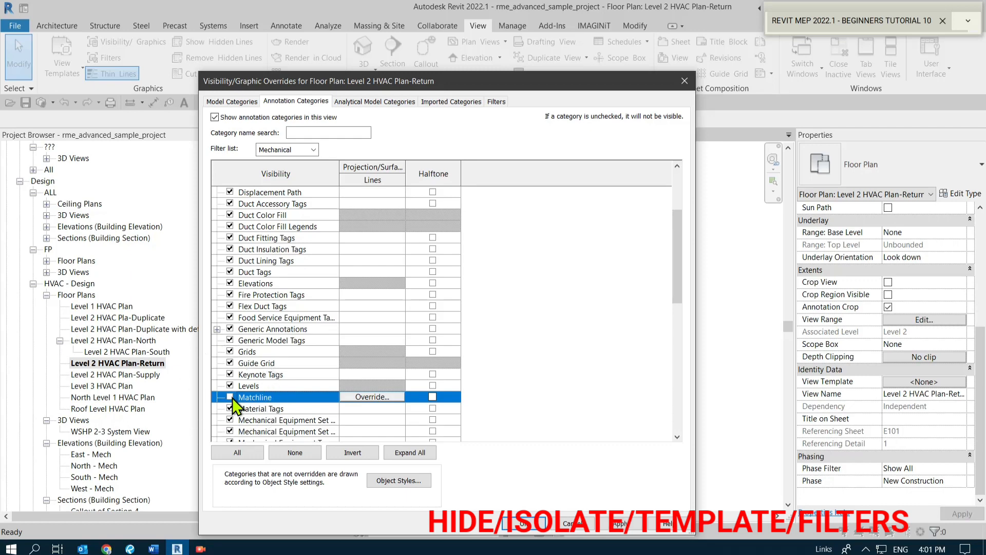
{"action": "left_click", "coordinate": [527, 524]}
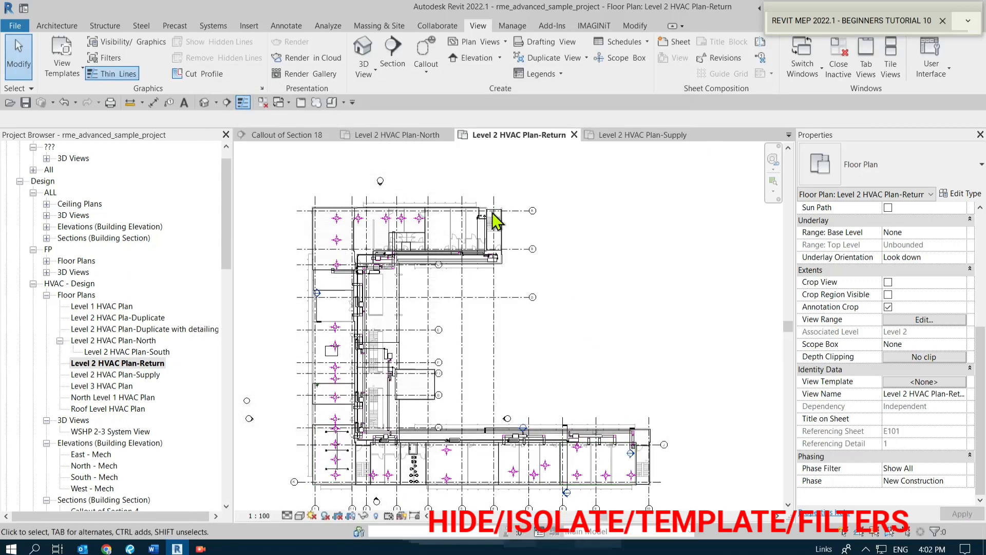
Compare the air terminals and ducts of the whole Return plan with those in the Level 2 HVAC Plan-Supply view.
{"action": "middle_click_drag", "start_coordinate": [473, 386], "coordinate": [510, 355]}
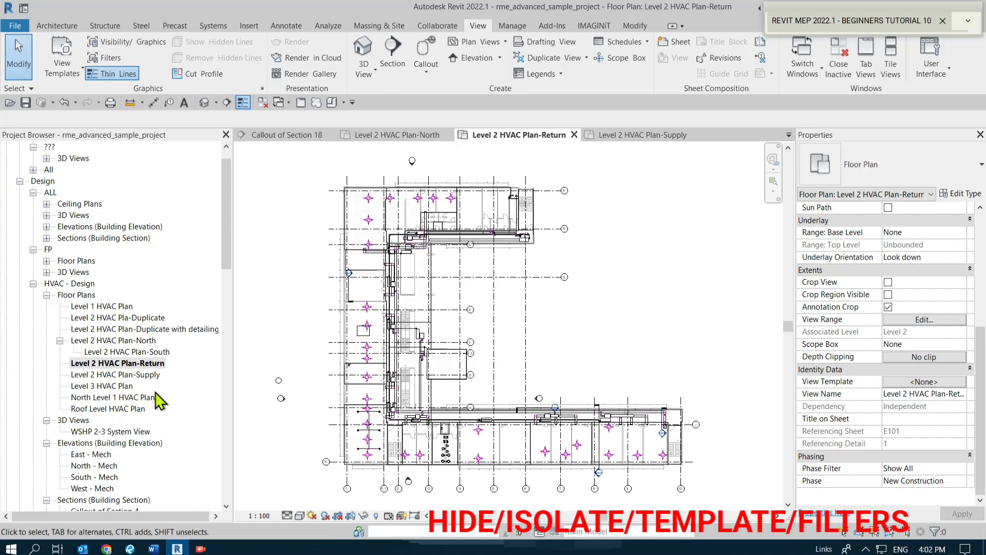
{"action": "left_click", "coordinate": [149, 375]}
{"action": "double_click", "coordinate": [140, 372]}
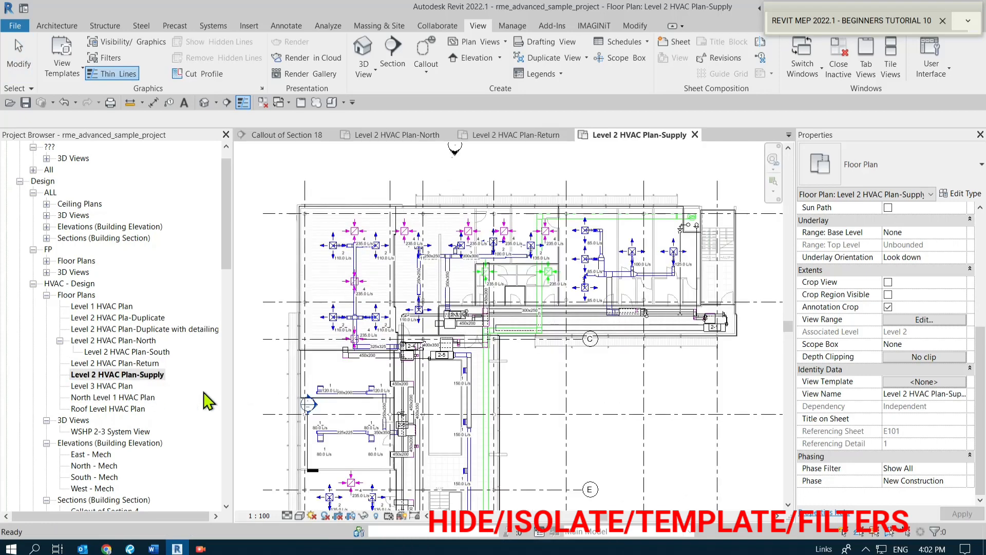
{"action": "double_click", "coordinate": [149, 363]}
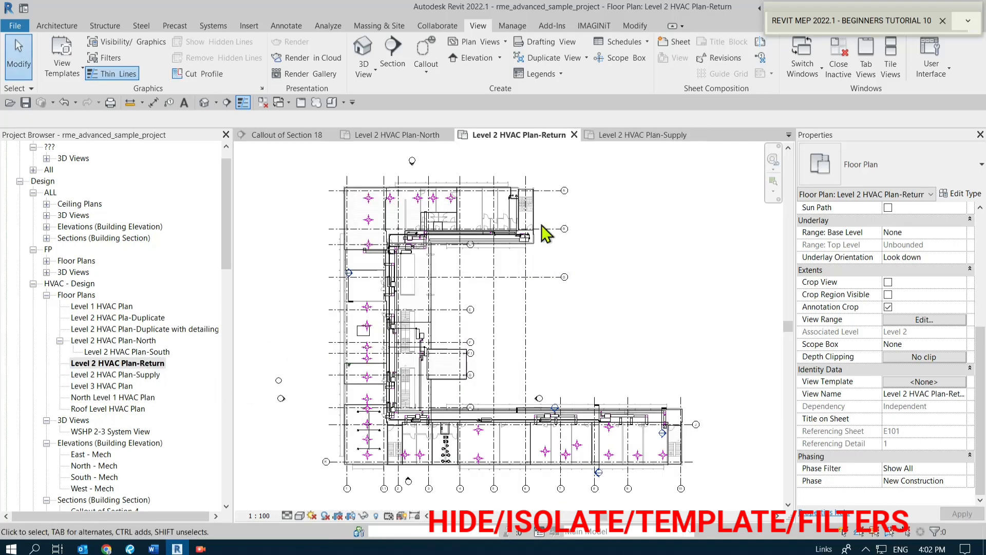
Open the Level 2 HVAC Plan-Supply view and apply the HVAC - Return view template's properties to it.
{"action": "left_click", "coordinate": [146, 379]}
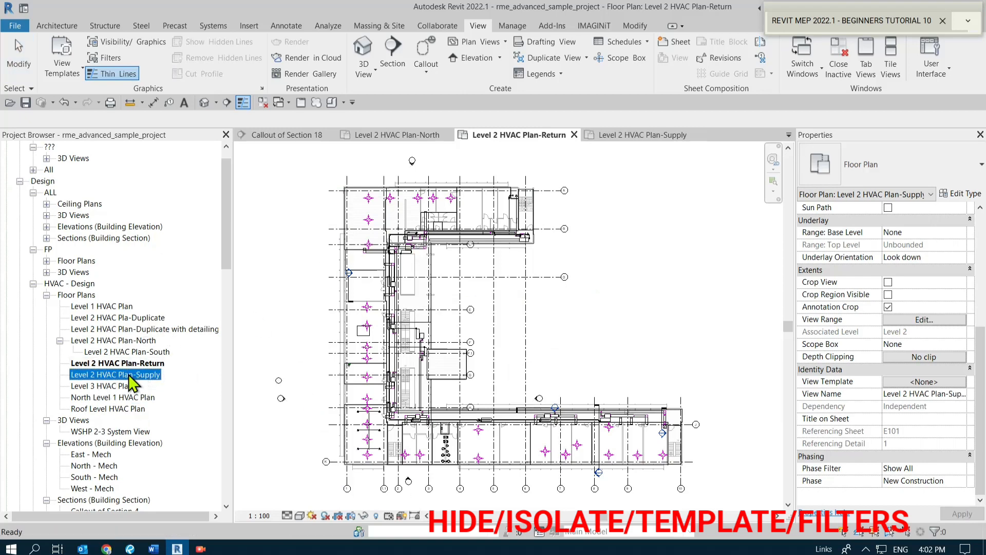
{"action": "left_click", "coordinate": [128, 375]}
{"action": "double_click", "coordinate": [128, 374]}
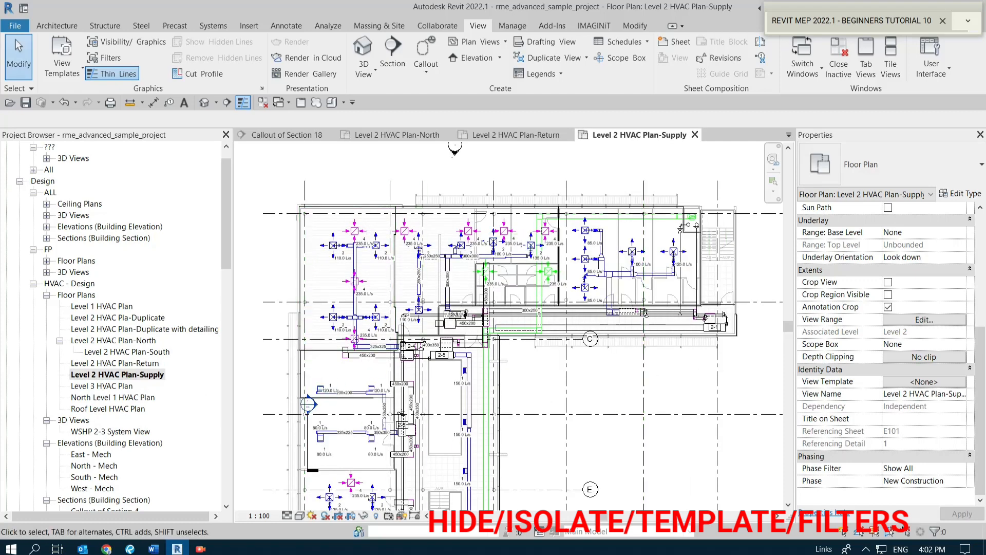
{"action": "right_click", "coordinate": [149, 373]}
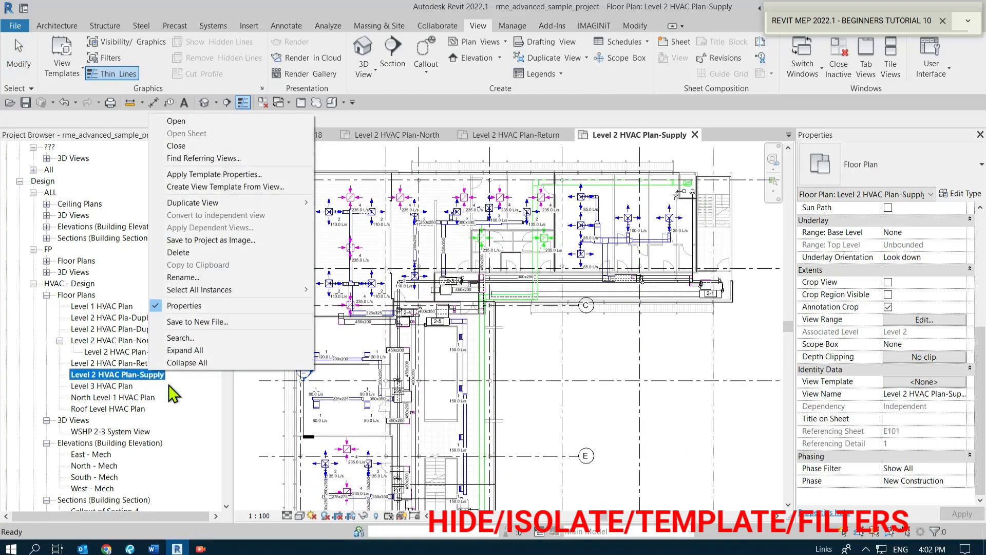
{"action": "left_click", "coordinate": [205, 175]}
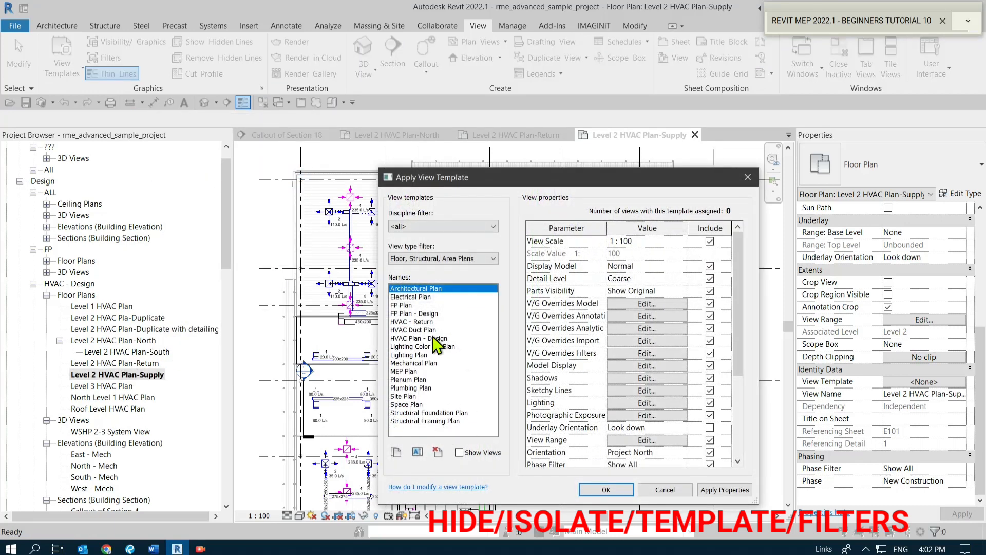
{"action": "left_click", "coordinate": [415, 323]}
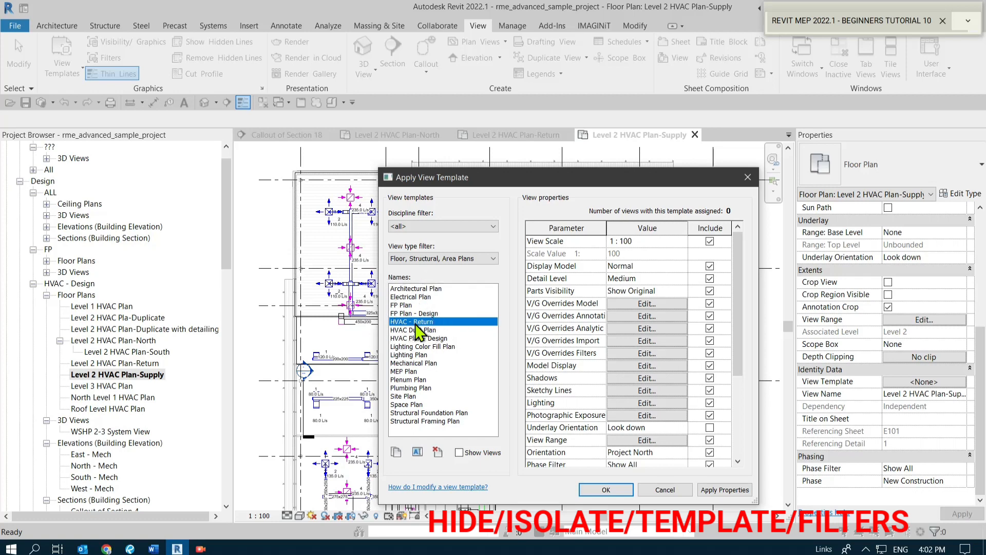
{"action": "left_click", "coordinate": [720, 489]}
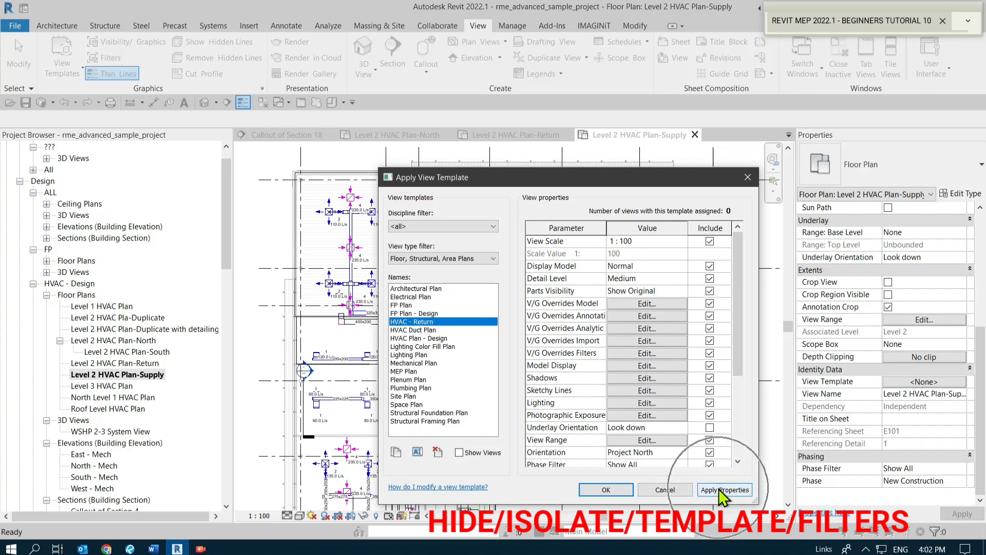
{"action": "left_click", "coordinate": [589, 491]}
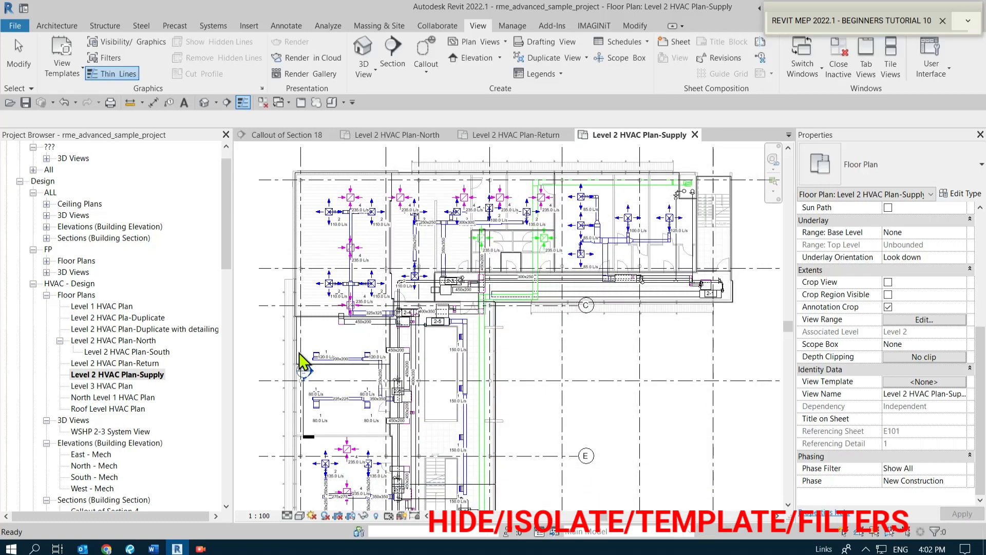
Examine the diffusers, ducts and tags across the Level 2 HVAC Plan-Supply view and in its north wing.
{"action": "scroll", "coordinate": [436, 357], "scroll_direction": "down", "scroll_amount": 3}
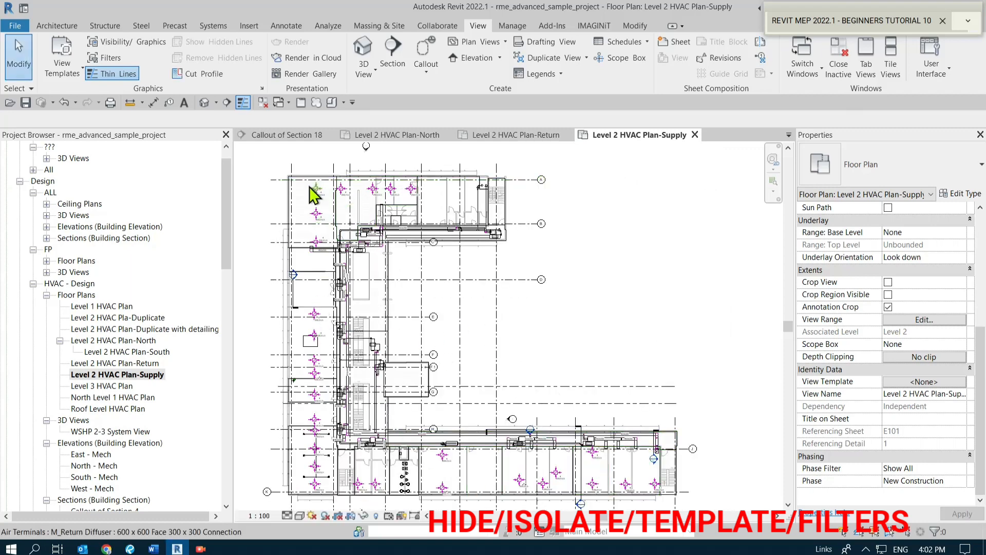
{"action": "middle_click_drag", "start_coordinate": [352, 332], "coordinate": [423, 325]}
{"action": "scroll", "coordinate": [423, 325], "scroll_direction": "down", "scroll_amount": 1}
{"action": "scroll", "coordinate": [430, 176], "scroll_direction": "up", "scroll_amount": 1}
{"action": "scroll", "coordinate": [403, 211], "scroll_direction": "up", "scroll_amount": 5}
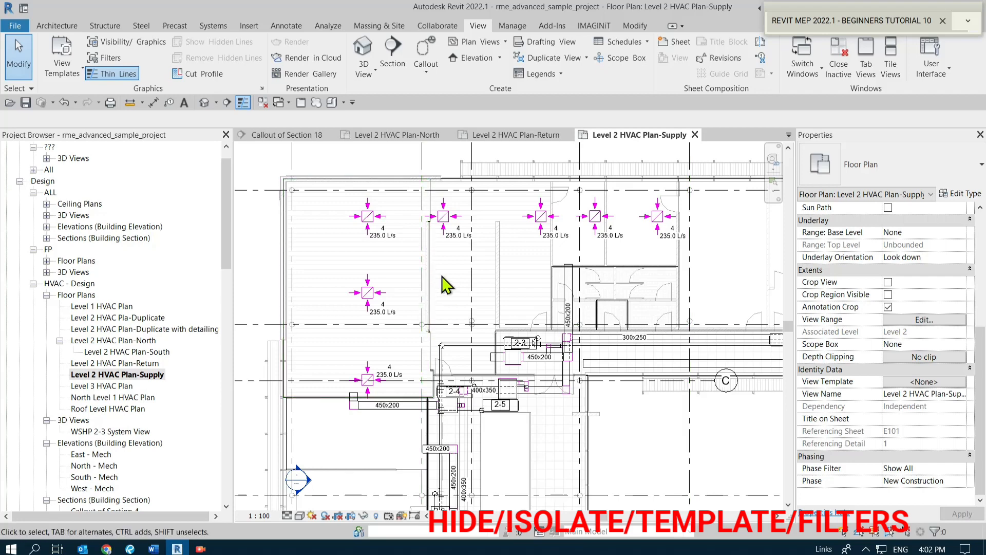
{"action": "scroll", "coordinate": [451, 253], "scroll_direction": "down", "scroll_amount": 1}
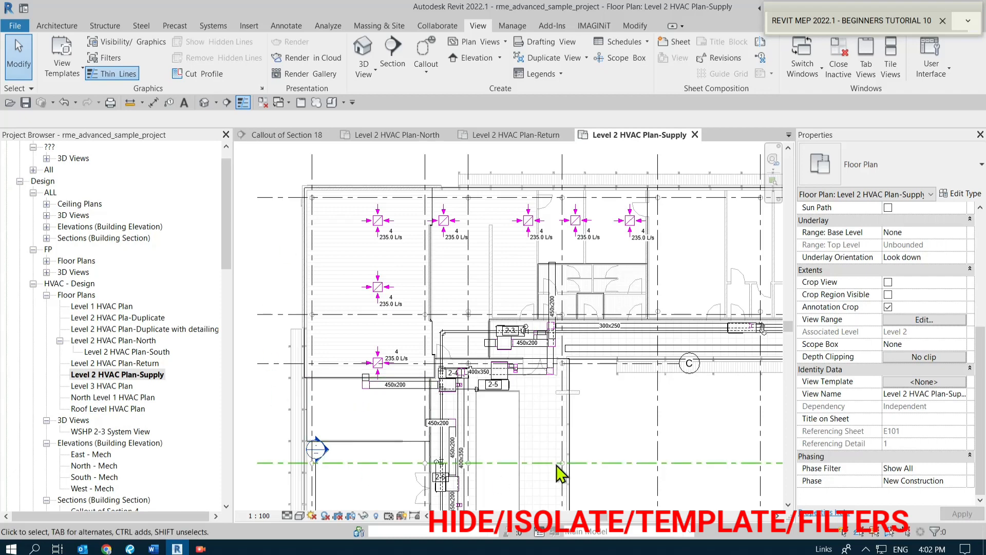
In the Level 2 HVAC Plan-Supply view's filter overrides, turn off visibility of Mechanical - Return and turn on Mechanical - Supply.
{"action": "scroll", "coordinate": [871, 378], "scroll_direction": "up", "scroll_amount": 6}
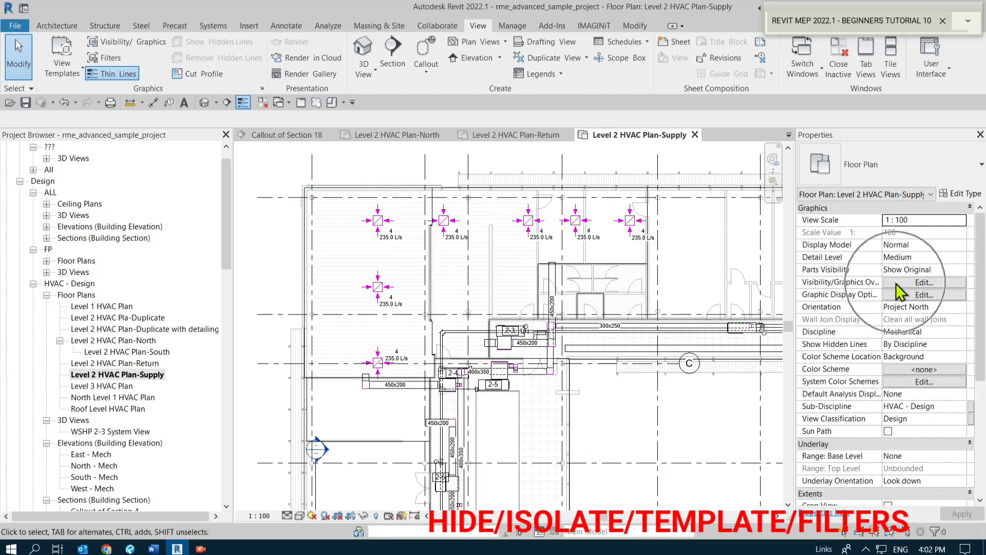
{"action": "key", "text": "v"}
{"action": "key", "text": "g"}
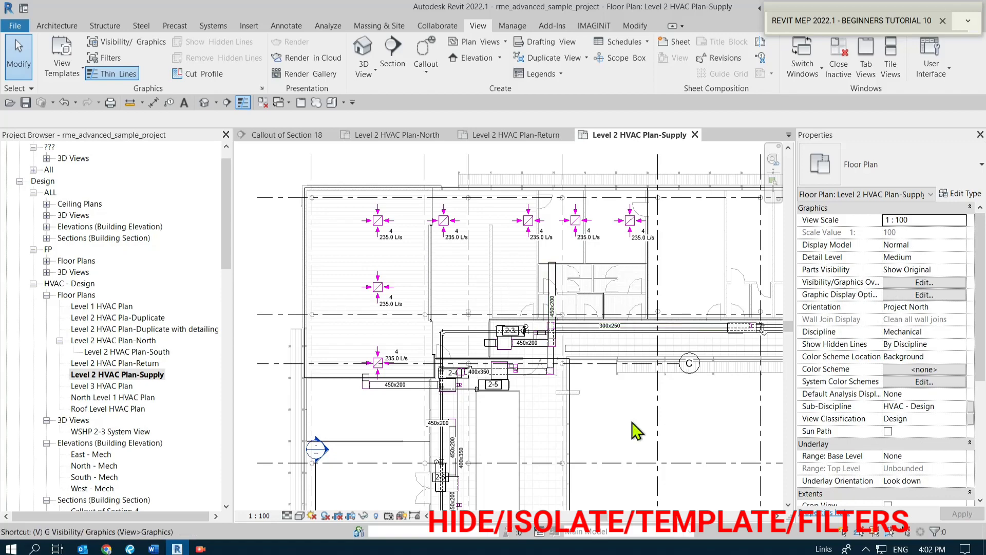
{"action": "left_click", "coordinate": [497, 103]}
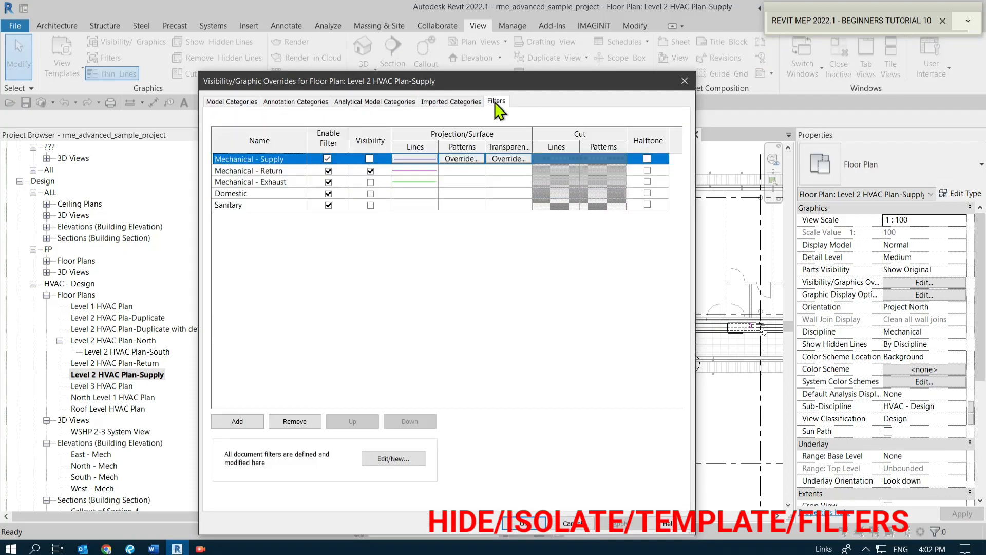
{"action": "left_click_drag", "start_coordinate": [485, 85], "coordinate": [564, 78]}
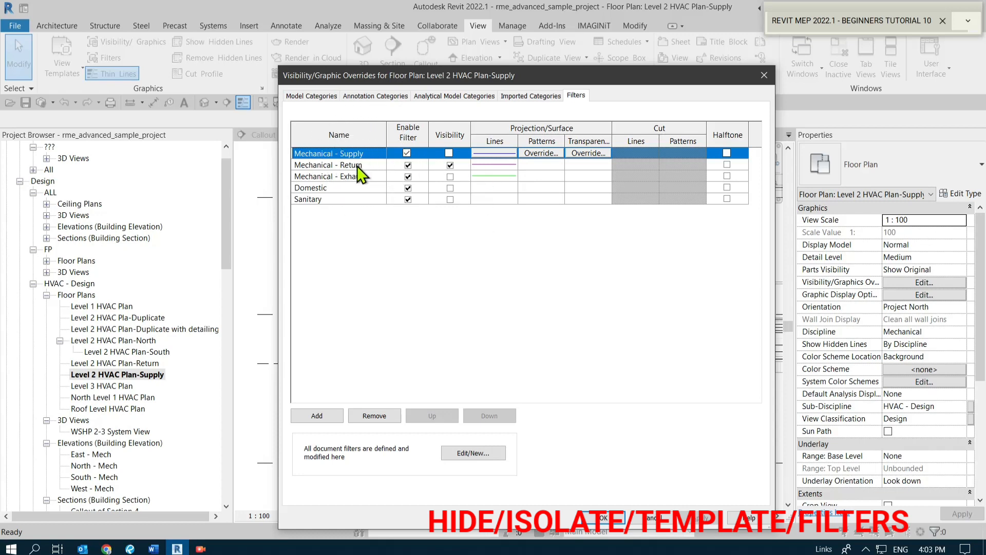
{"action": "left_click", "coordinate": [141, 377]}
{"action": "left_click", "coordinate": [450, 165]}
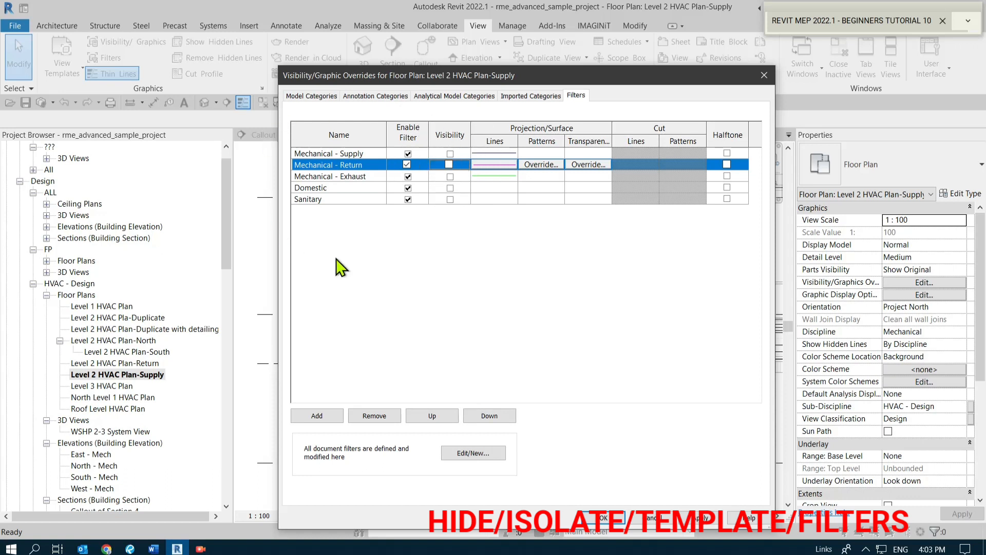
{"action": "left_click", "coordinate": [449, 153]}
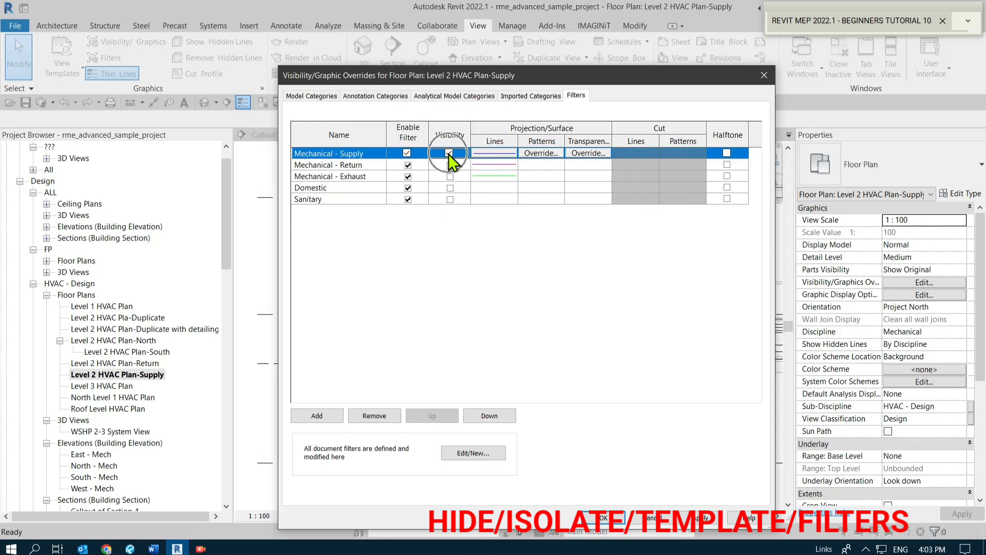
{"action": "left_click", "coordinate": [615, 520]}
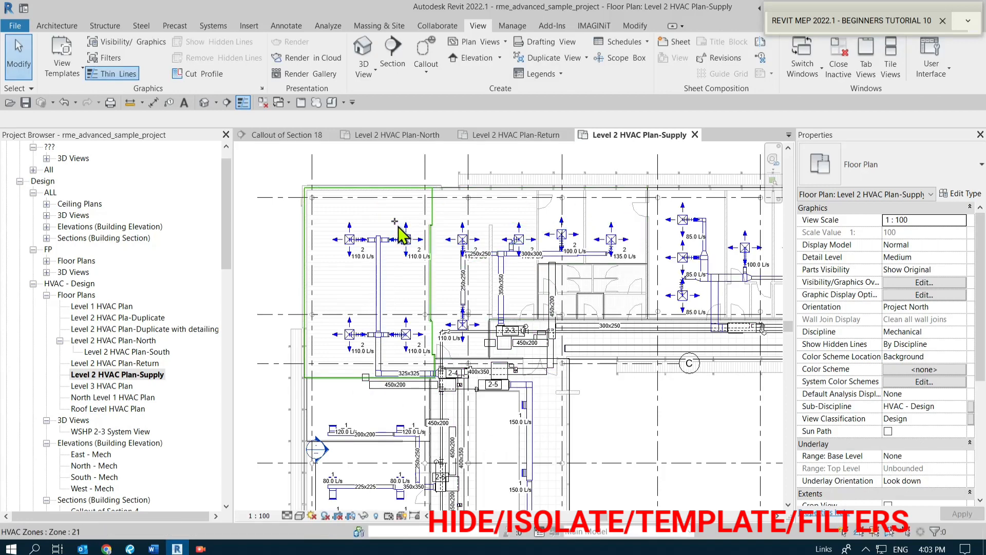
Hide the Matchline annotation category in the Level 2 HVAC Plan-Supply view through its visibility/graphic overrides.
{"action": "scroll", "coordinate": [351, 216], "scroll_direction": "down", "scroll_amount": 1}
{"action": "middle_click_drag", "start_coordinate": [590, 364], "coordinate": [583, 344]}
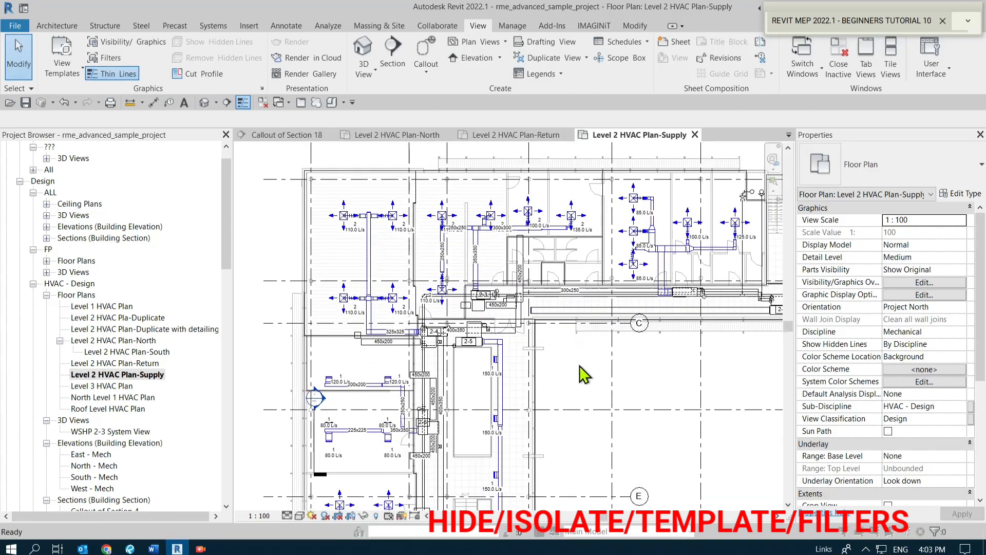
{"action": "key", "text": "v"}
{"action": "key", "text": "v"}
{"action": "left_click", "coordinate": [378, 102]}
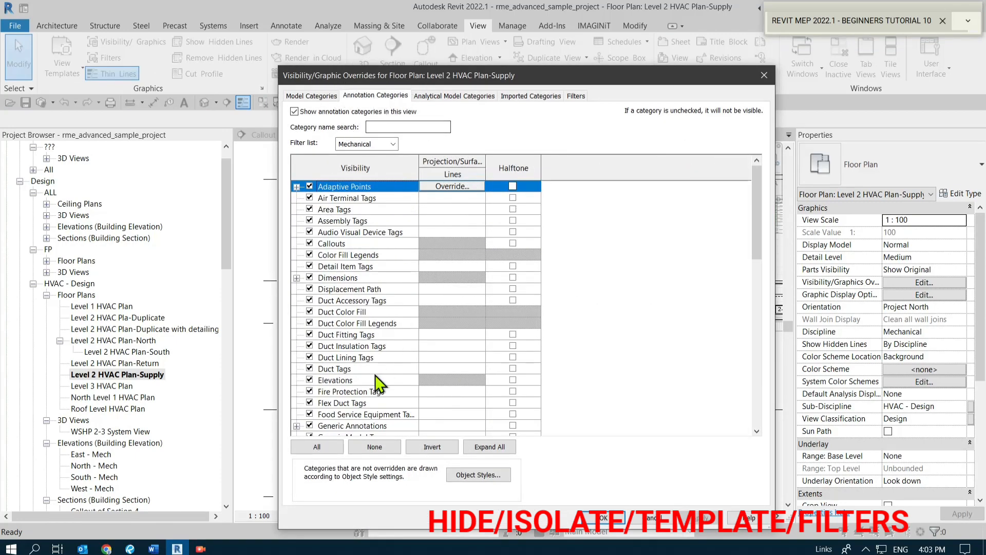
{"action": "scroll", "coordinate": [374, 375], "scroll_direction": "down", "scroll_amount": 4}
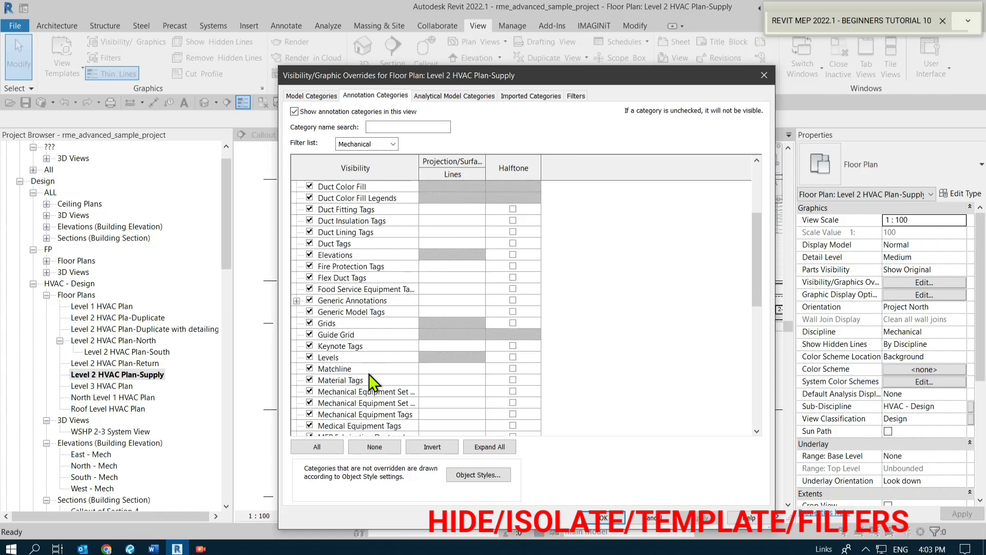
{"action": "scroll", "coordinate": [369, 374], "scroll_direction": "down", "scroll_amount": 1}
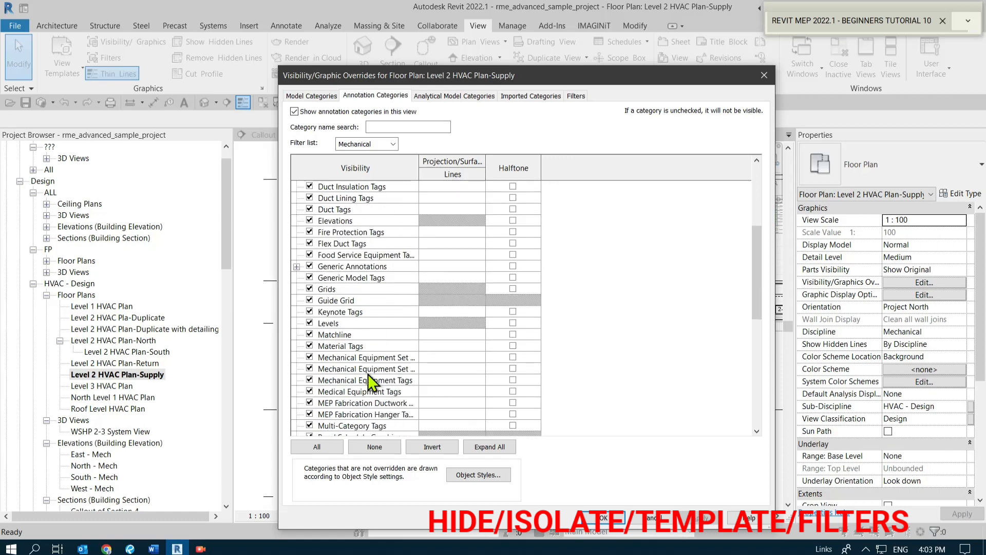
{"action": "left_click", "coordinate": [310, 334]}
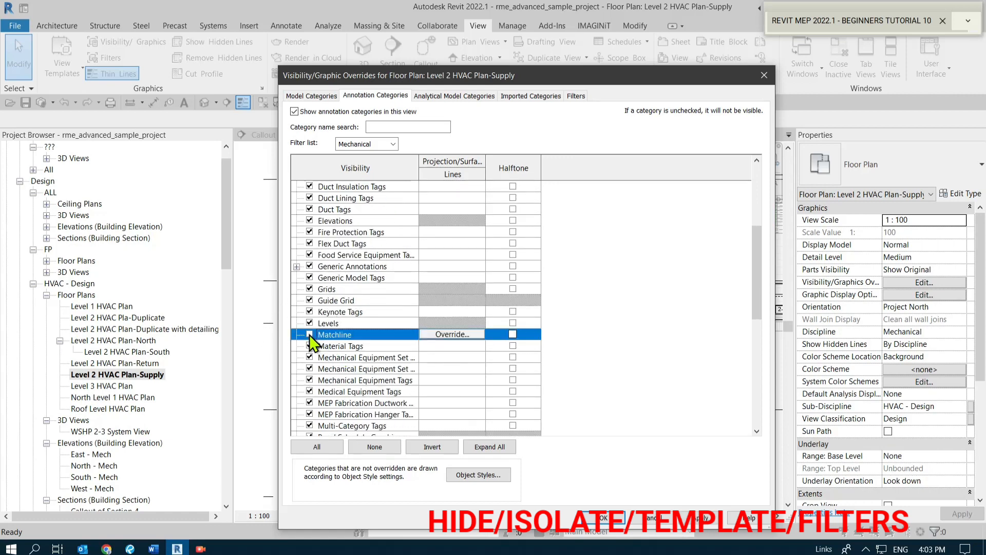
{"action": "left_click", "coordinate": [614, 520]}
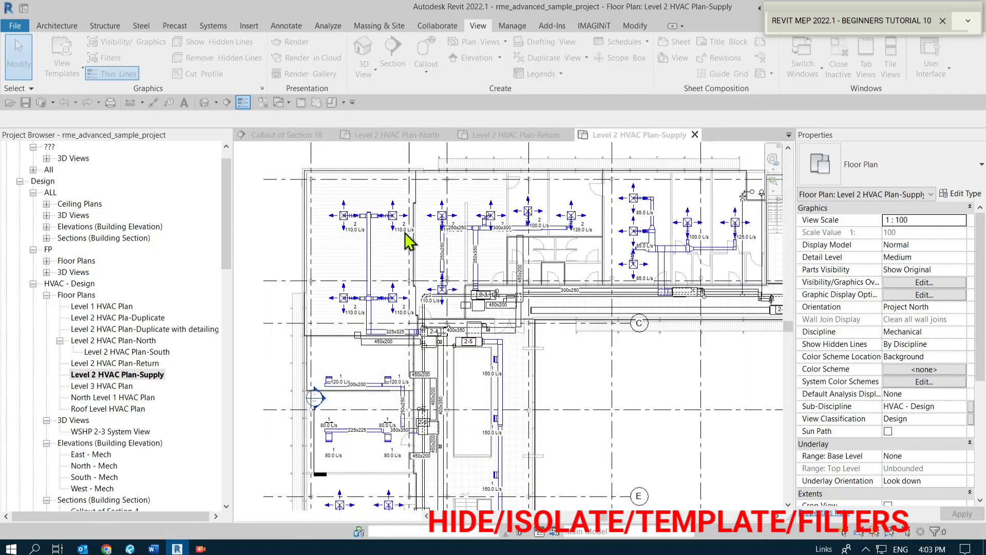
Compare the air terminals and ducts shown in the Level 2 HVAC Plan-Supply and Level 2 HVAC Plan-Return views.
{"action": "scroll", "coordinate": [406, 232], "scroll_direction": "down", "scroll_amount": 5}
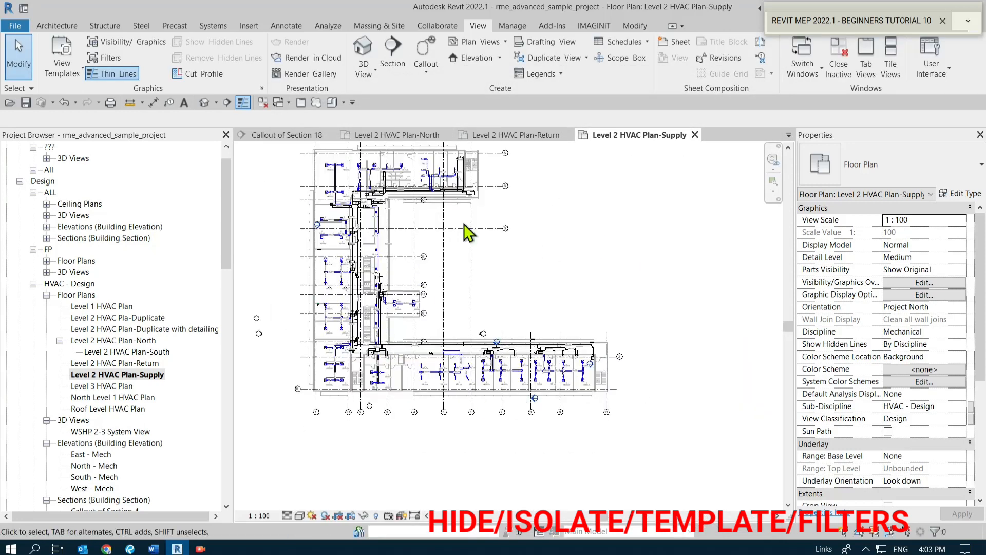
{"action": "middle_click_drag", "start_coordinate": [470, 228], "coordinate": [492, 272]}
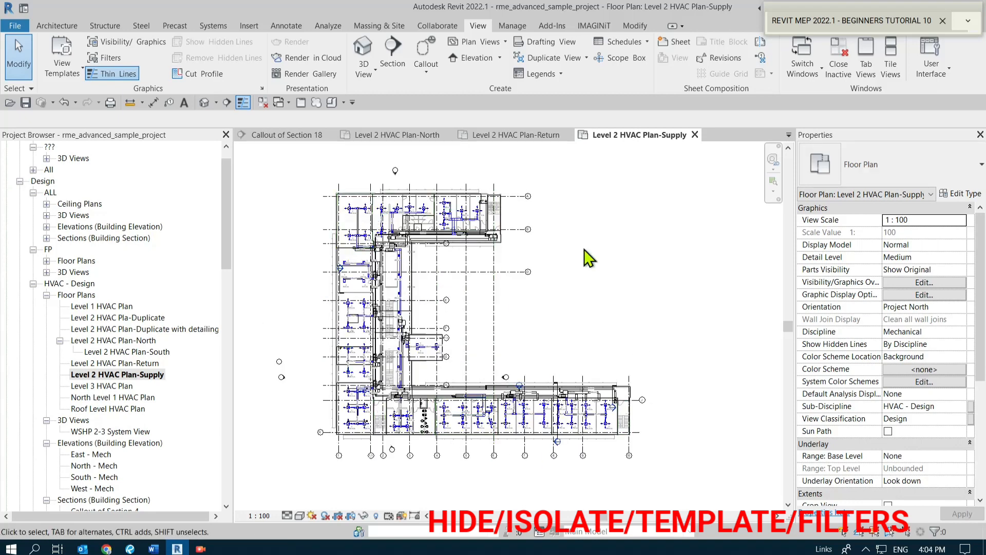
{"action": "scroll", "coordinate": [379, 381], "scroll_direction": "up", "scroll_amount": 2}
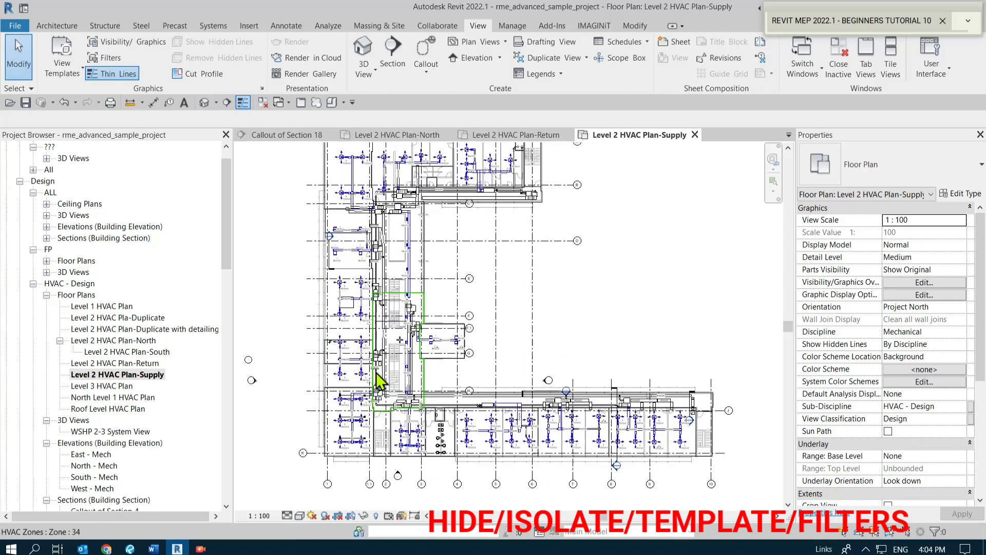
{"action": "double_click", "coordinate": [151, 364]}
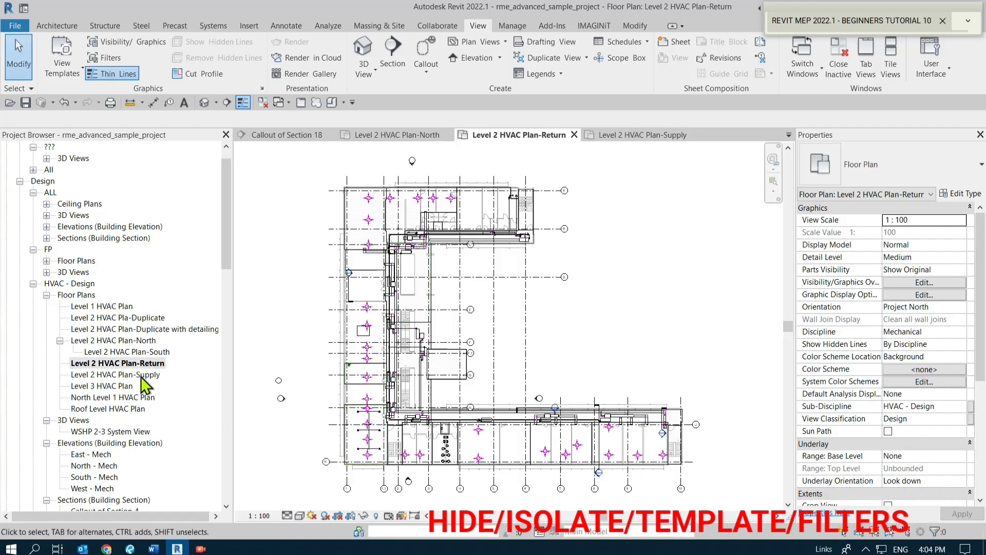
{"action": "double_click", "coordinate": [141, 376]}
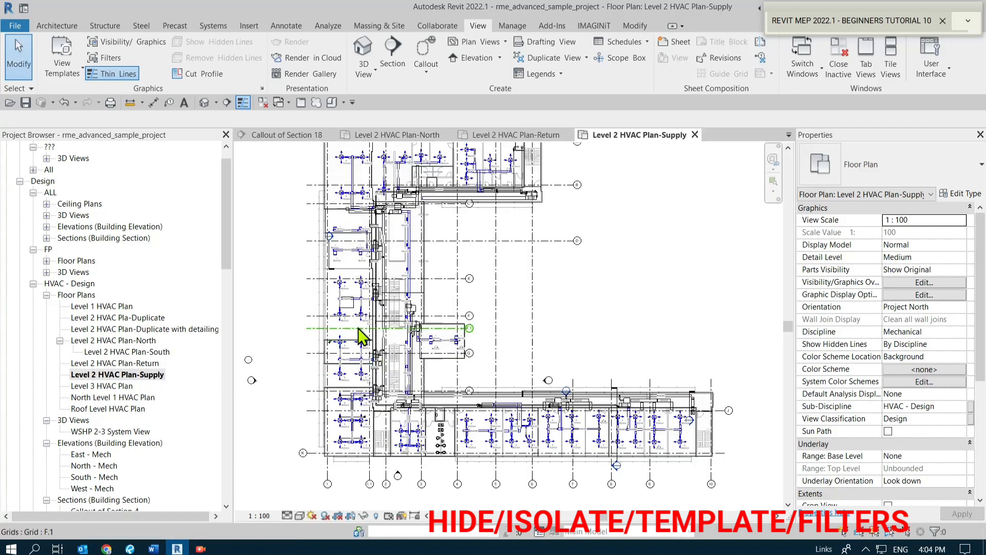
{"action": "middle_click_drag", "start_coordinate": [354, 184], "coordinate": [374, 322]}
{"action": "scroll", "coordinate": [374, 322], "scroll_direction": "up", "scroll_amount": 2}
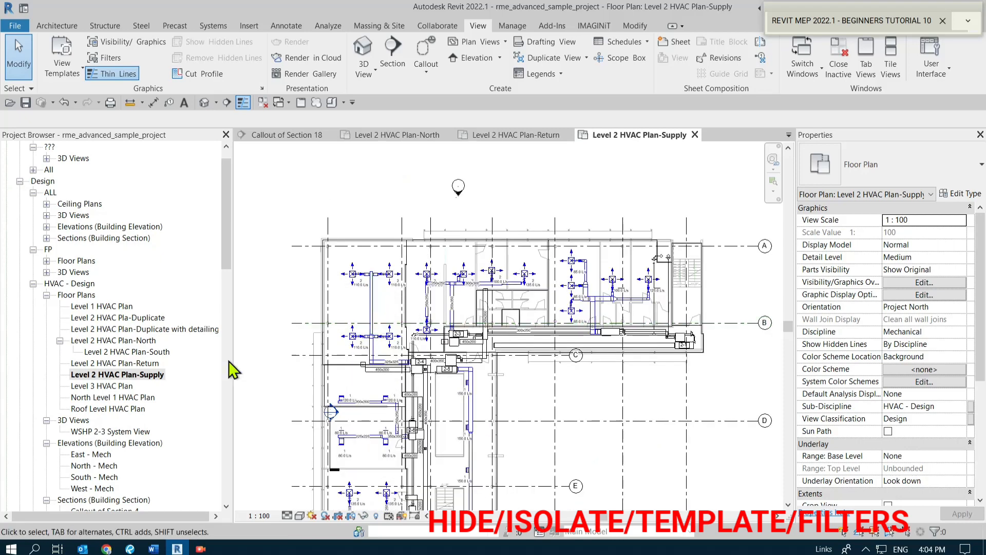
{"action": "left_click", "coordinate": [138, 363]}
{"action": "double_click", "coordinate": [137, 362]}
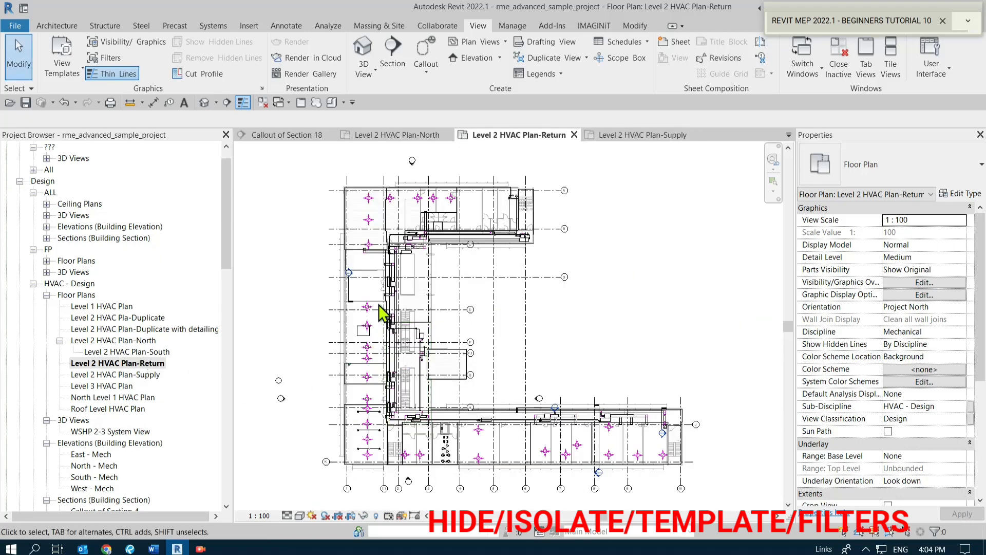
{"action": "double_click", "coordinate": [148, 373]}
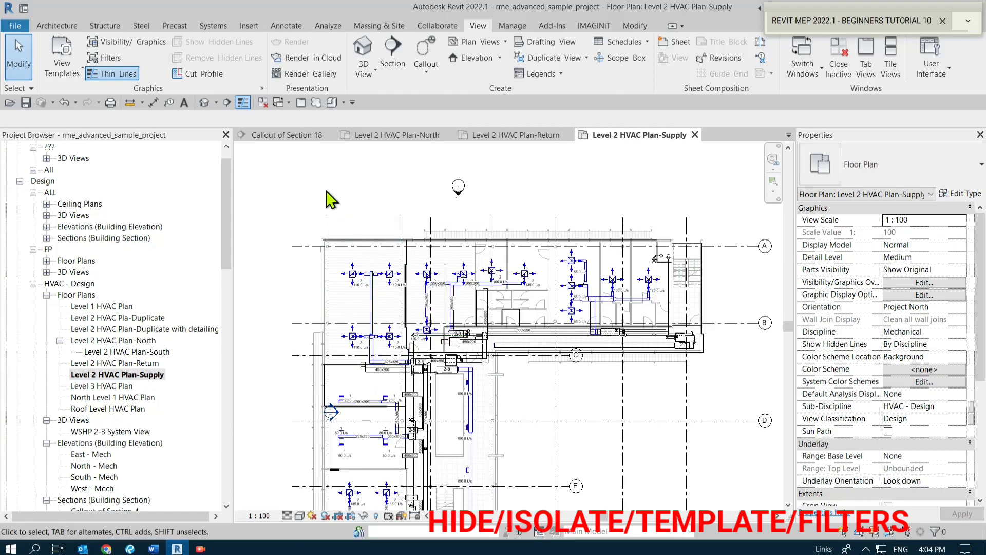
Create a view template named HVAC Supply from the Level 2 HVAC Plan-Supply view.
{"action": "left_click", "coordinate": [156, 376]}
{"action": "left_click", "coordinate": [156, 375]}
{"action": "key", "text": "ctrl"}
{"action": "key", "text": "ctrl"}
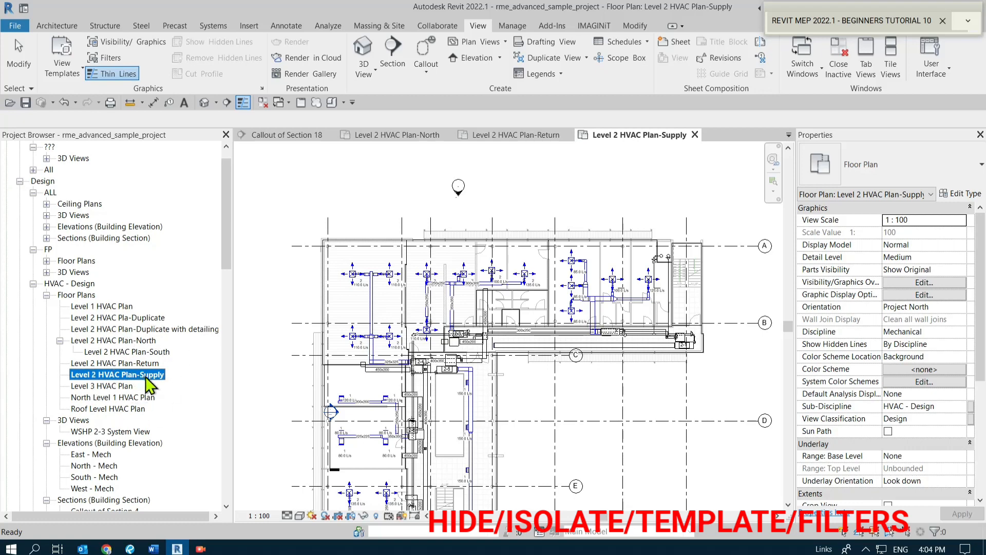
{"action": "key", "text": "ctrl"}
{"action": "key", "text": "ctrl"}
{"action": "key", "text": "ctrl"}
{"action": "right_click", "coordinate": [156, 378]}
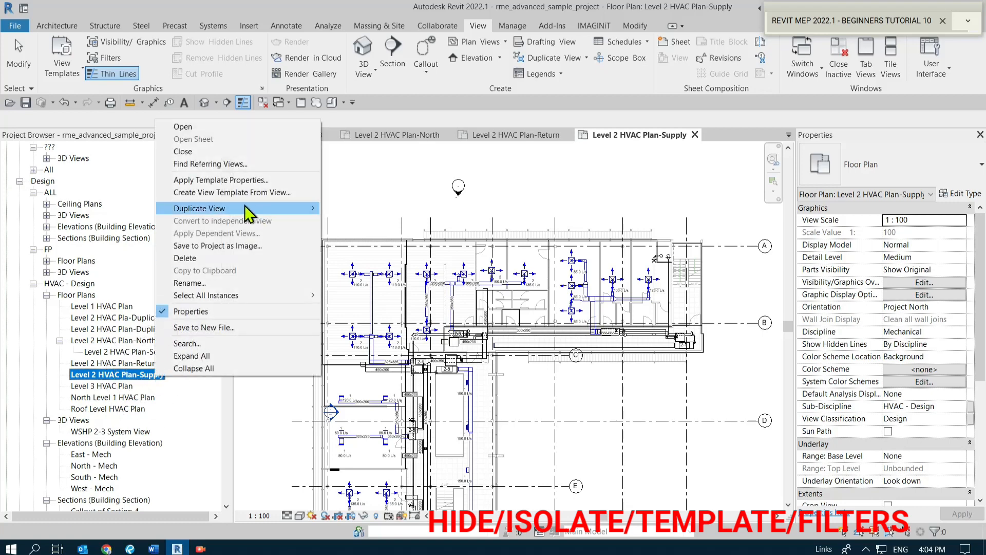
{"action": "left_click", "coordinate": [217, 190]}
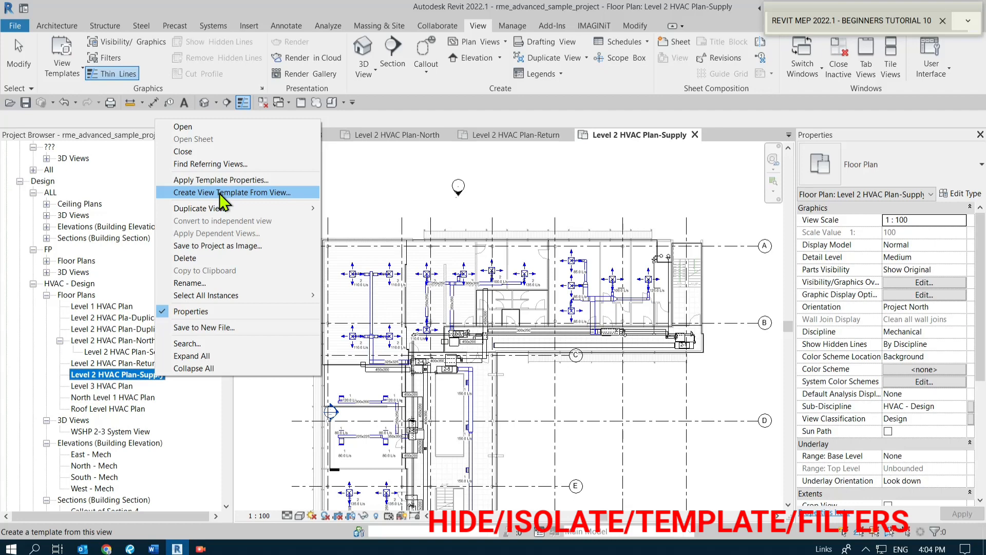
{"action": "left_click", "coordinate": [264, 192]}
{"action": "left_click", "coordinate": [451, 263]}
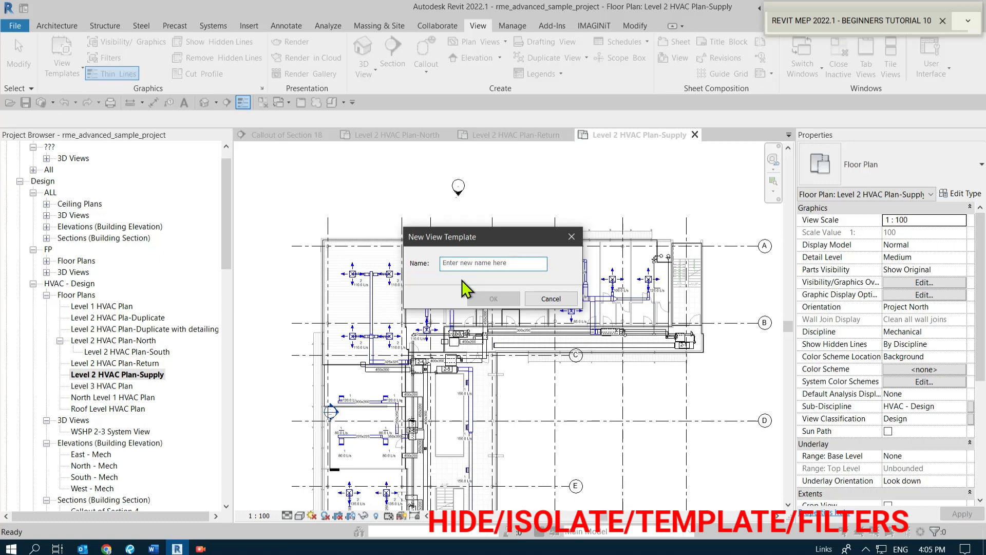
{"action": "type", "text": "HVAC Supply"}
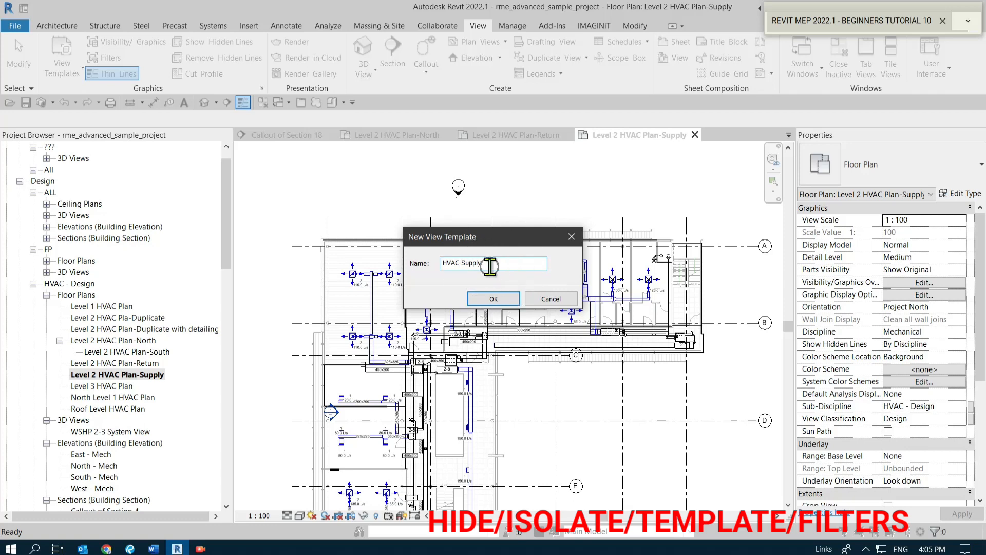
{"action": "left_click", "coordinate": [489, 298]}
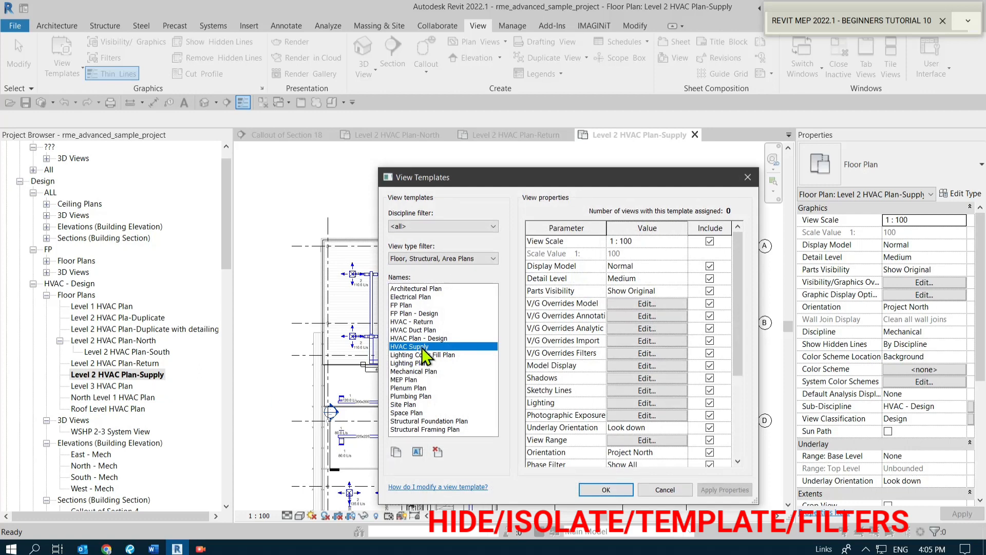
Compare the names and view properties of the HVAC - Return and HVAC Supply view templates.
{"action": "left_click", "coordinate": [420, 322]}
{"action": "left_click", "coordinate": [419, 347]}
{"action": "left_click", "coordinate": [418, 324]}
{"action": "left_click", "coordinate": [417, 347]}
{"action": "left_click", "coordinate": [418, 324]}
{"action": "left_click", "coordinate": [415, 347]}
{"action": "left_click", "coordinate": [424, 347]}
{"action": "left_click", "coordinate": [432, 322]}
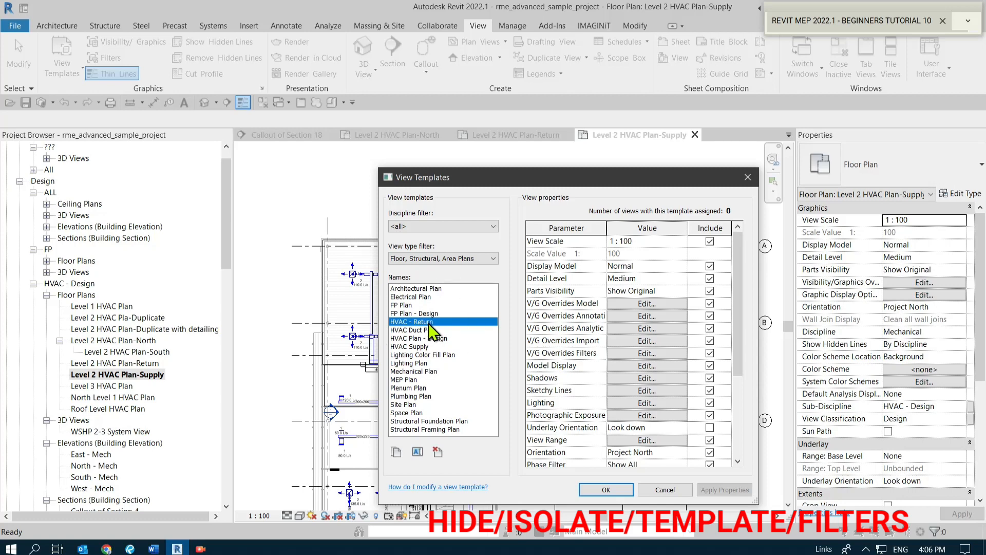
Rename the HVAC Supply view template as HVAC - Supply and accept the view template changes.
{"action": "left_click", "coordinate": [414, 347]}
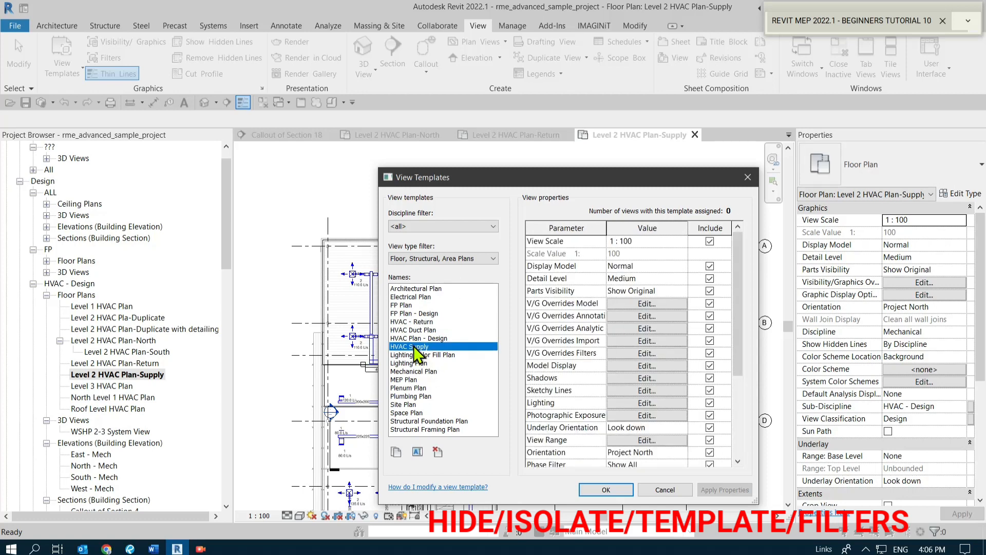
{"action": "left_click", "coordinate": [417, 451]}
{"action": "left_click_drag", "start_coordinate": [555, 344], "coordinate": [552, 344]}
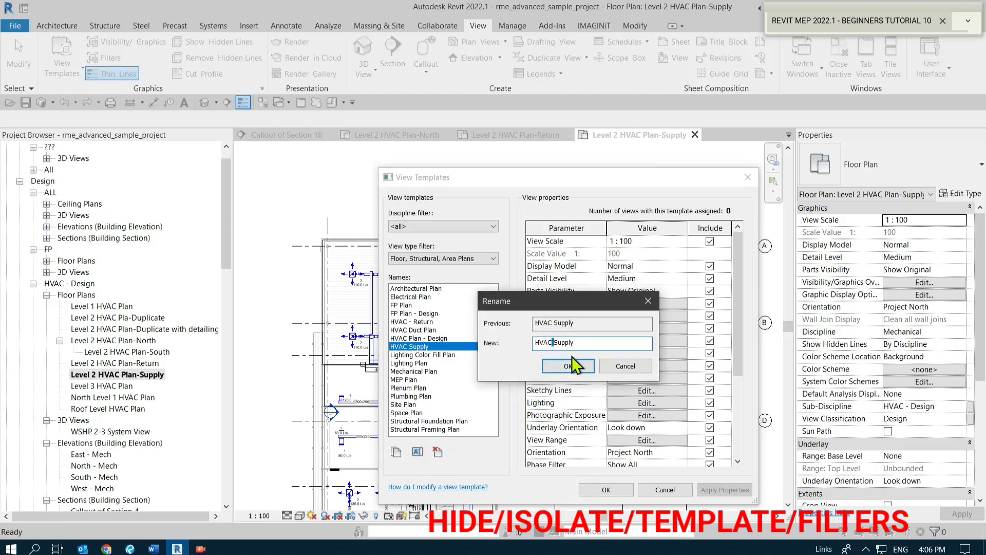
{"action": "type", "text": "-"}
{"action": "left_click", "coordinate": [567, 367]}
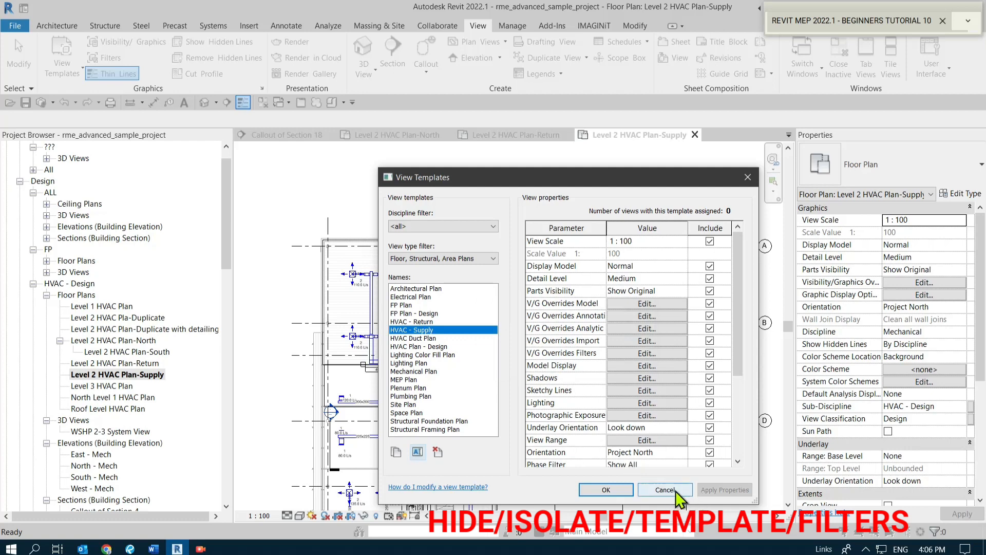
{"action": "left_click", "coordinate": [624, 489]}
Switch back to the Level 2 HVAC Plan-Return view and save the project.
{"action": "scroll", "coordinate": [331, 177], "scroll_direction": "down", "scroll_amount": 2}
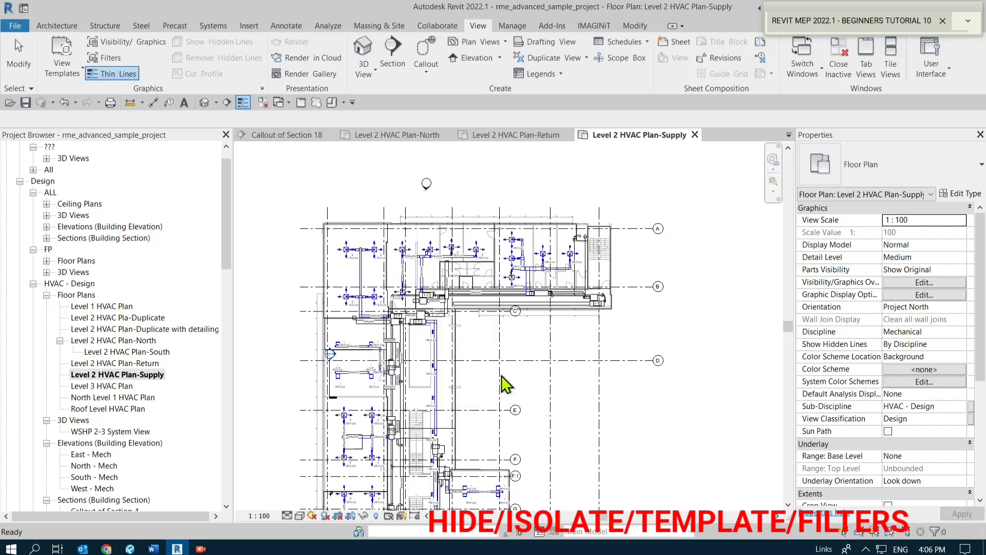
{"action": "scroll", "coordinate": [398, 318], "scroll_direction": "up", "scroll_amount": 1}
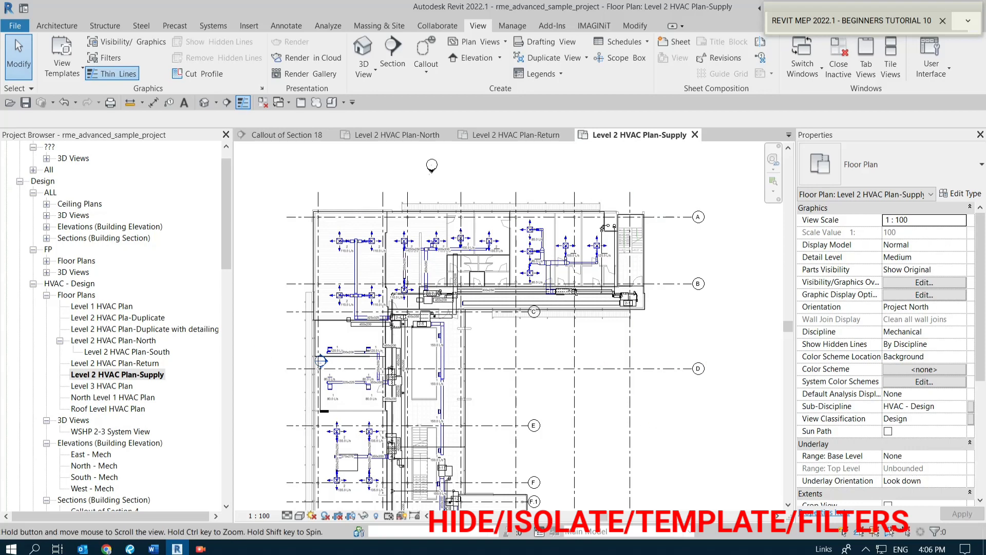
{"action": "scroll", "coordinate": [629, 372], "scroll_direction": "down", "scroll_amount": 1}
{"action": "left_click", "coordinate": [513, 135]}
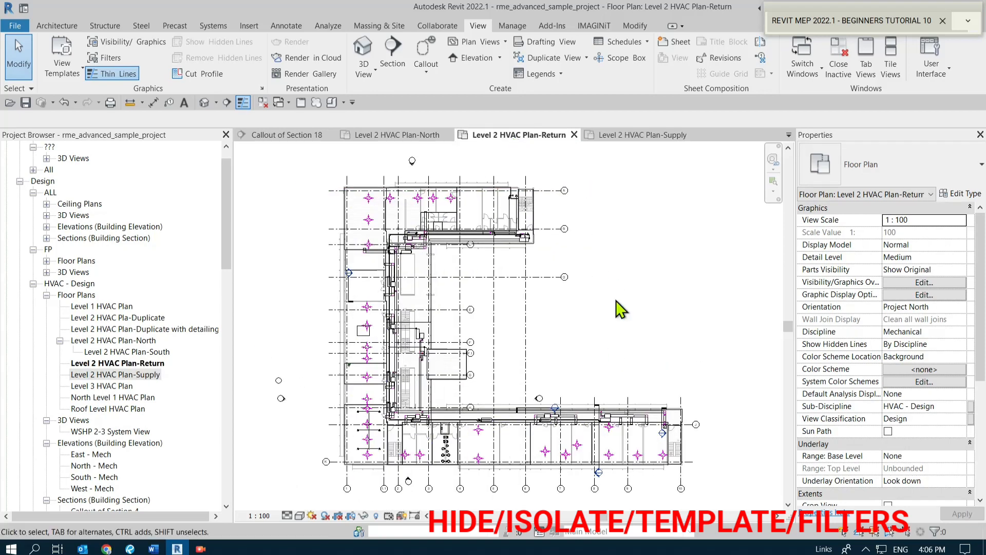
{"action": "middle_click_drag", "start_coordinate": [608, 296], "coordinate": [632, 297]}
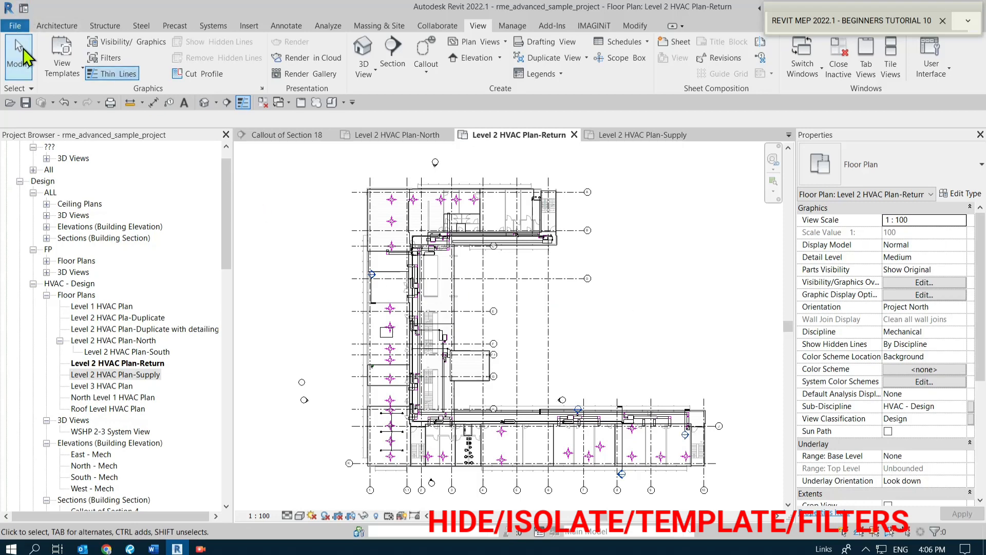
{"action": "left_click", "coordinate": [15, 24]}
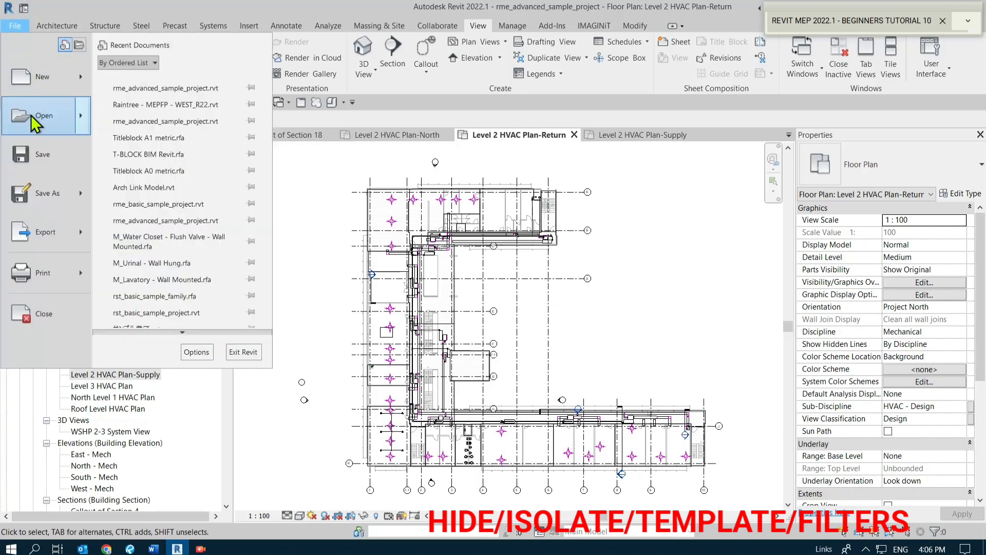
{"action": "left_click", "coordinate": [37, 156]}
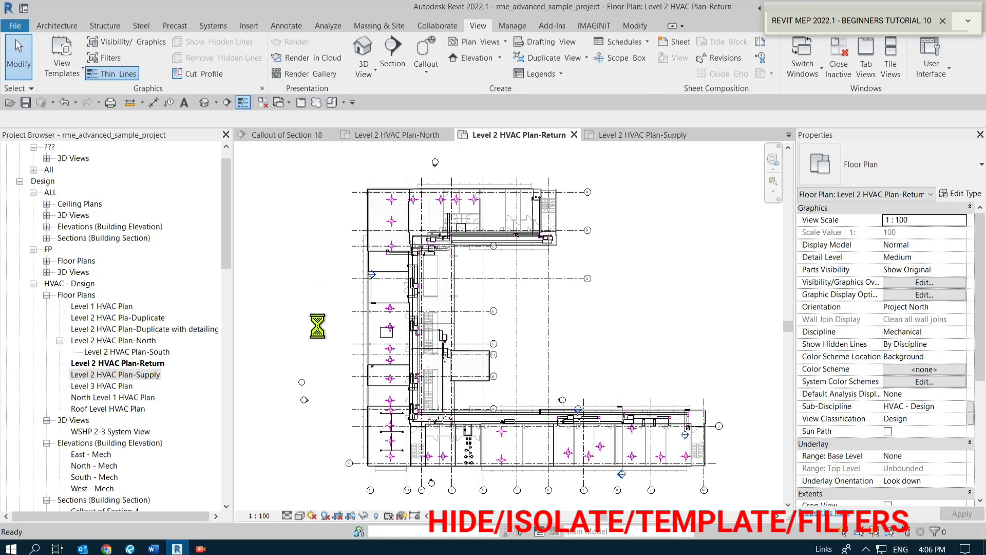